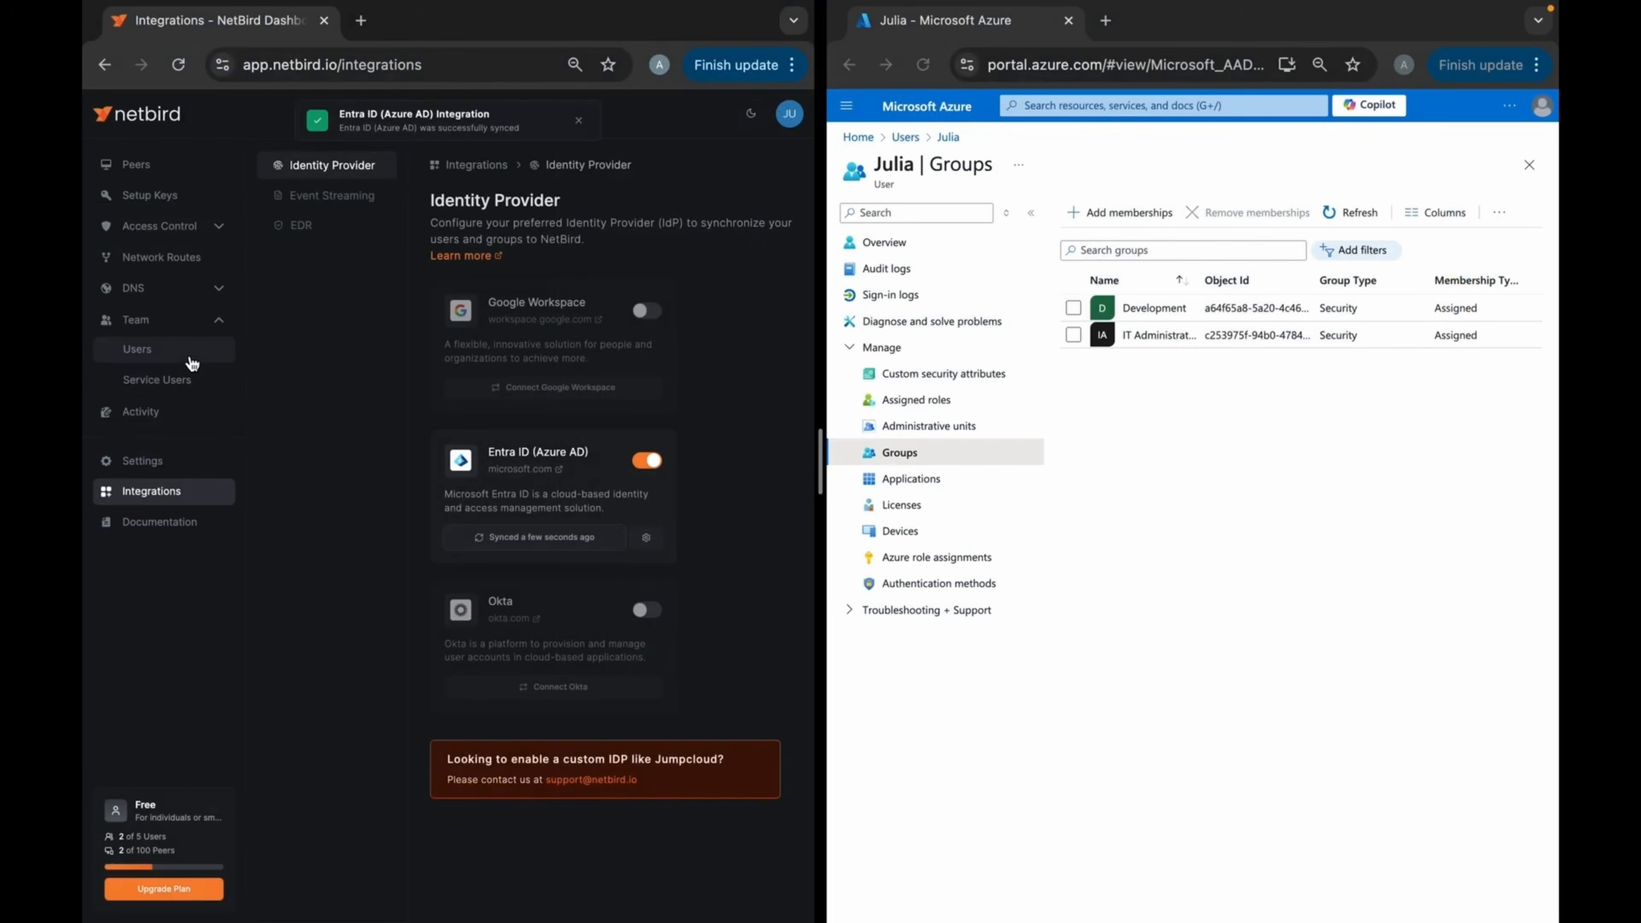
Open the team's user list in the NetBird dashboard and examine the groups assigned to each user
left_click(193, 356)
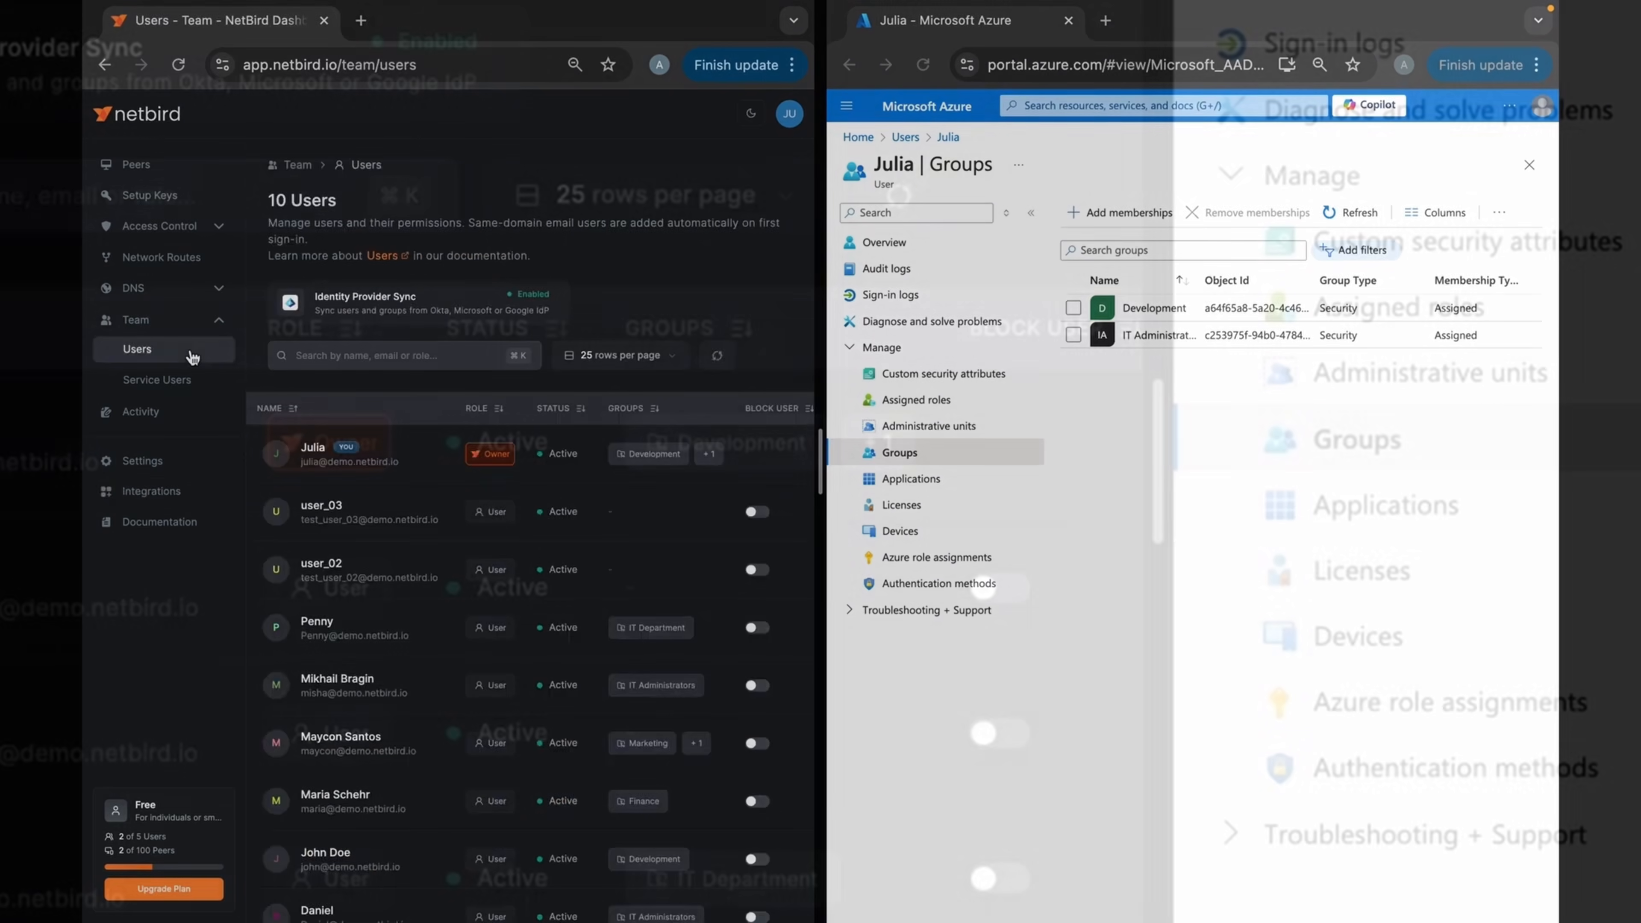
mouse_move(681, 460)
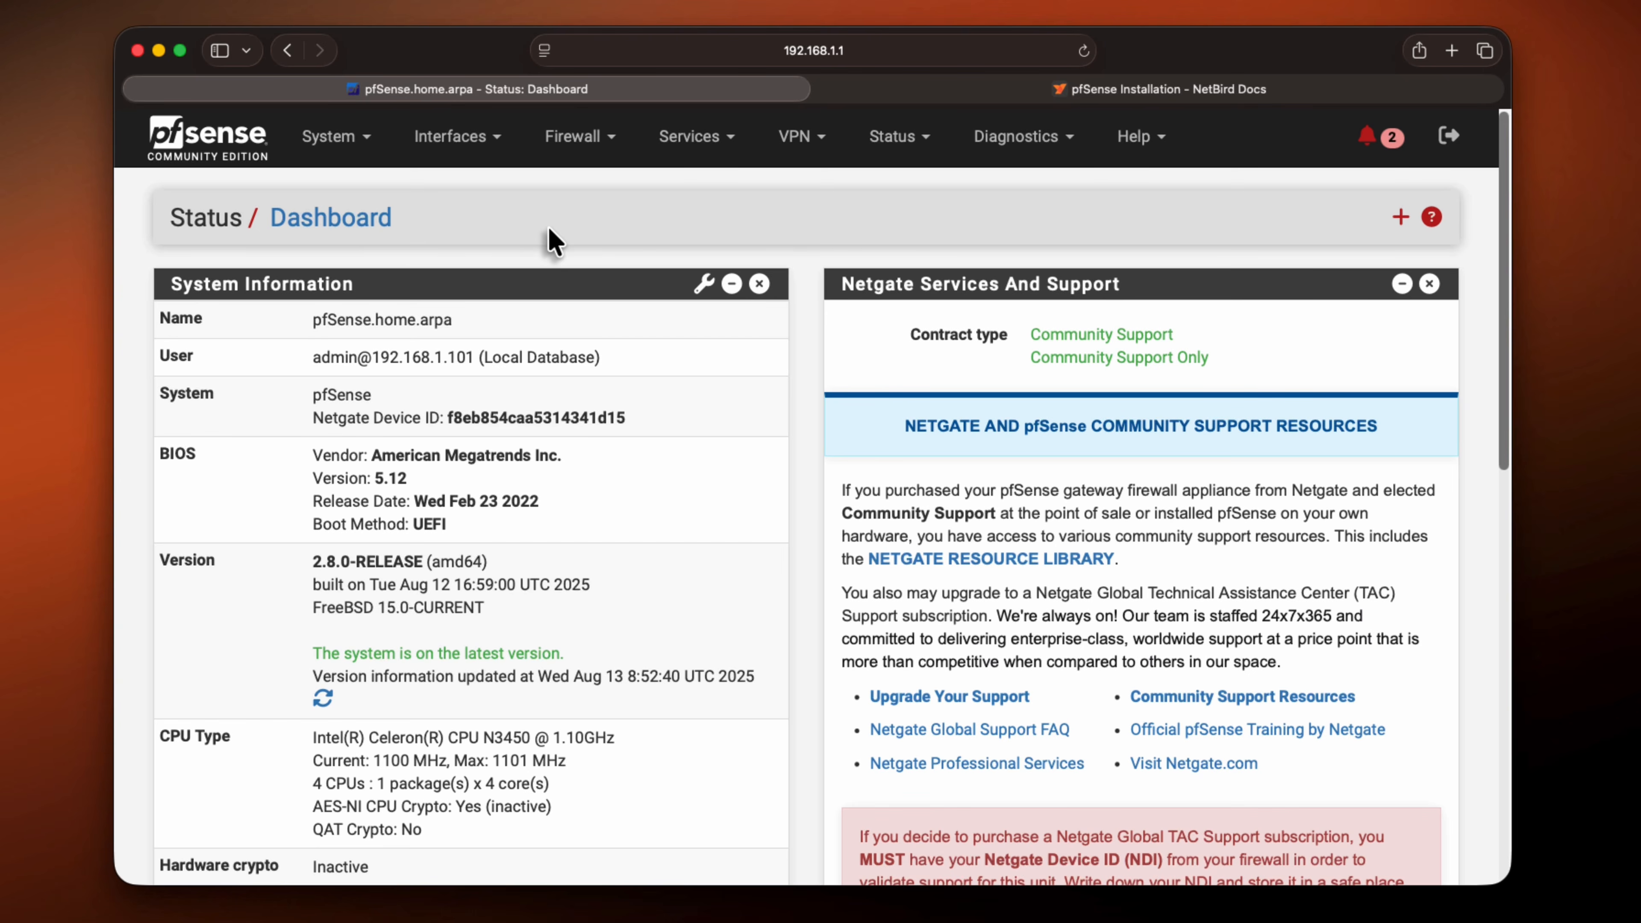
Enable the Secure Shell server in pfSense's advanced admin access settings
left_click(335, 136)
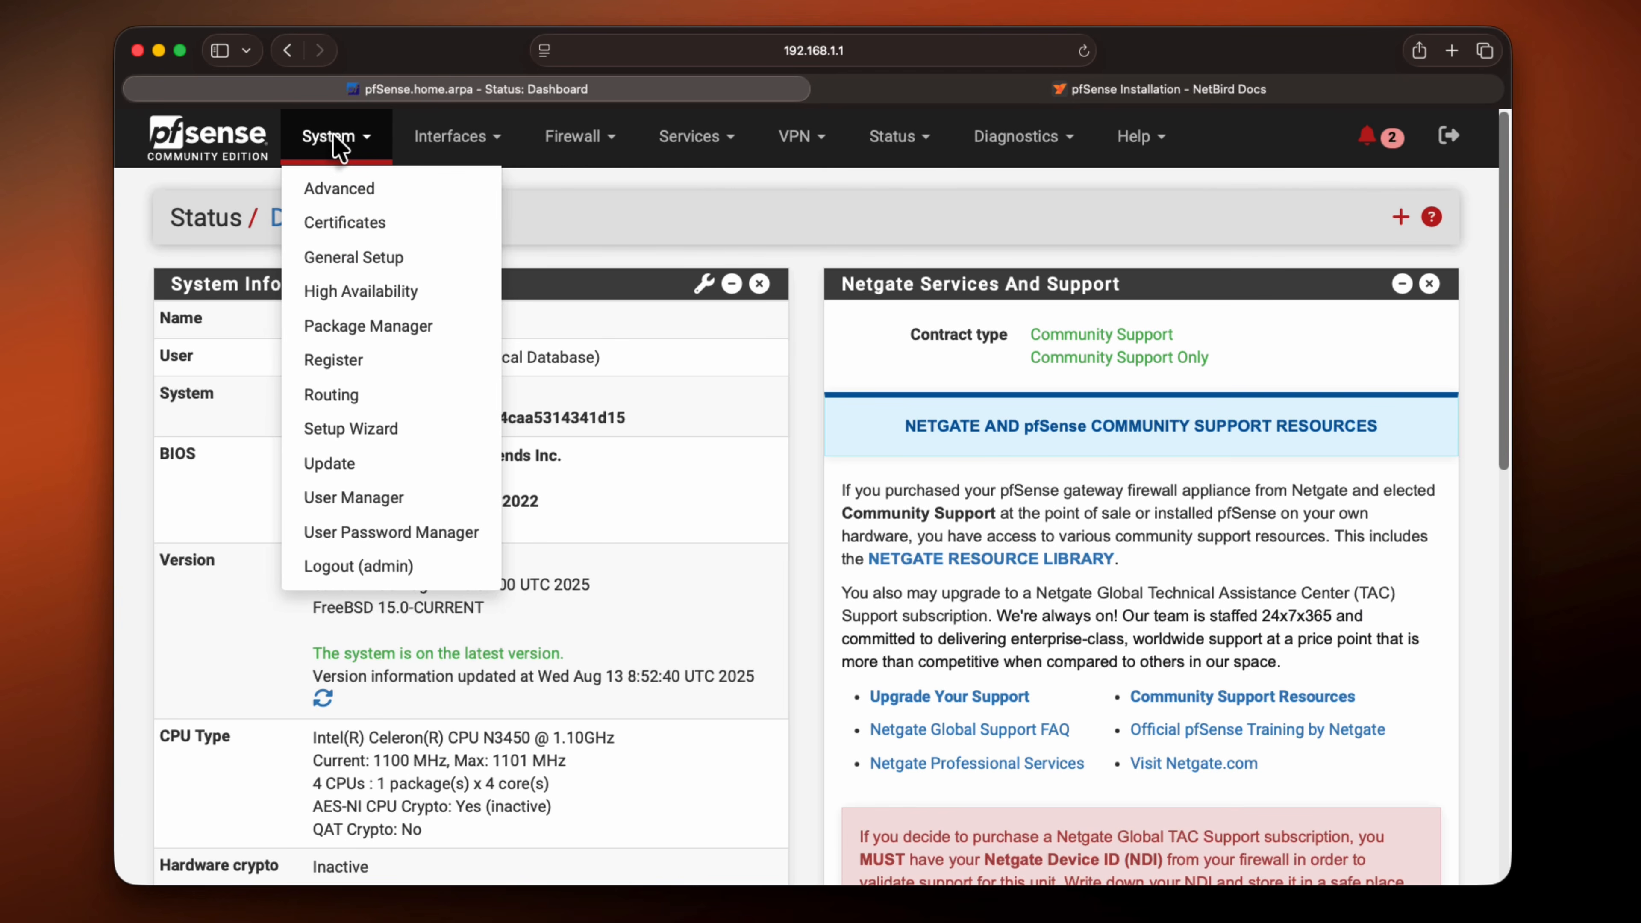
left_click(340, 188)
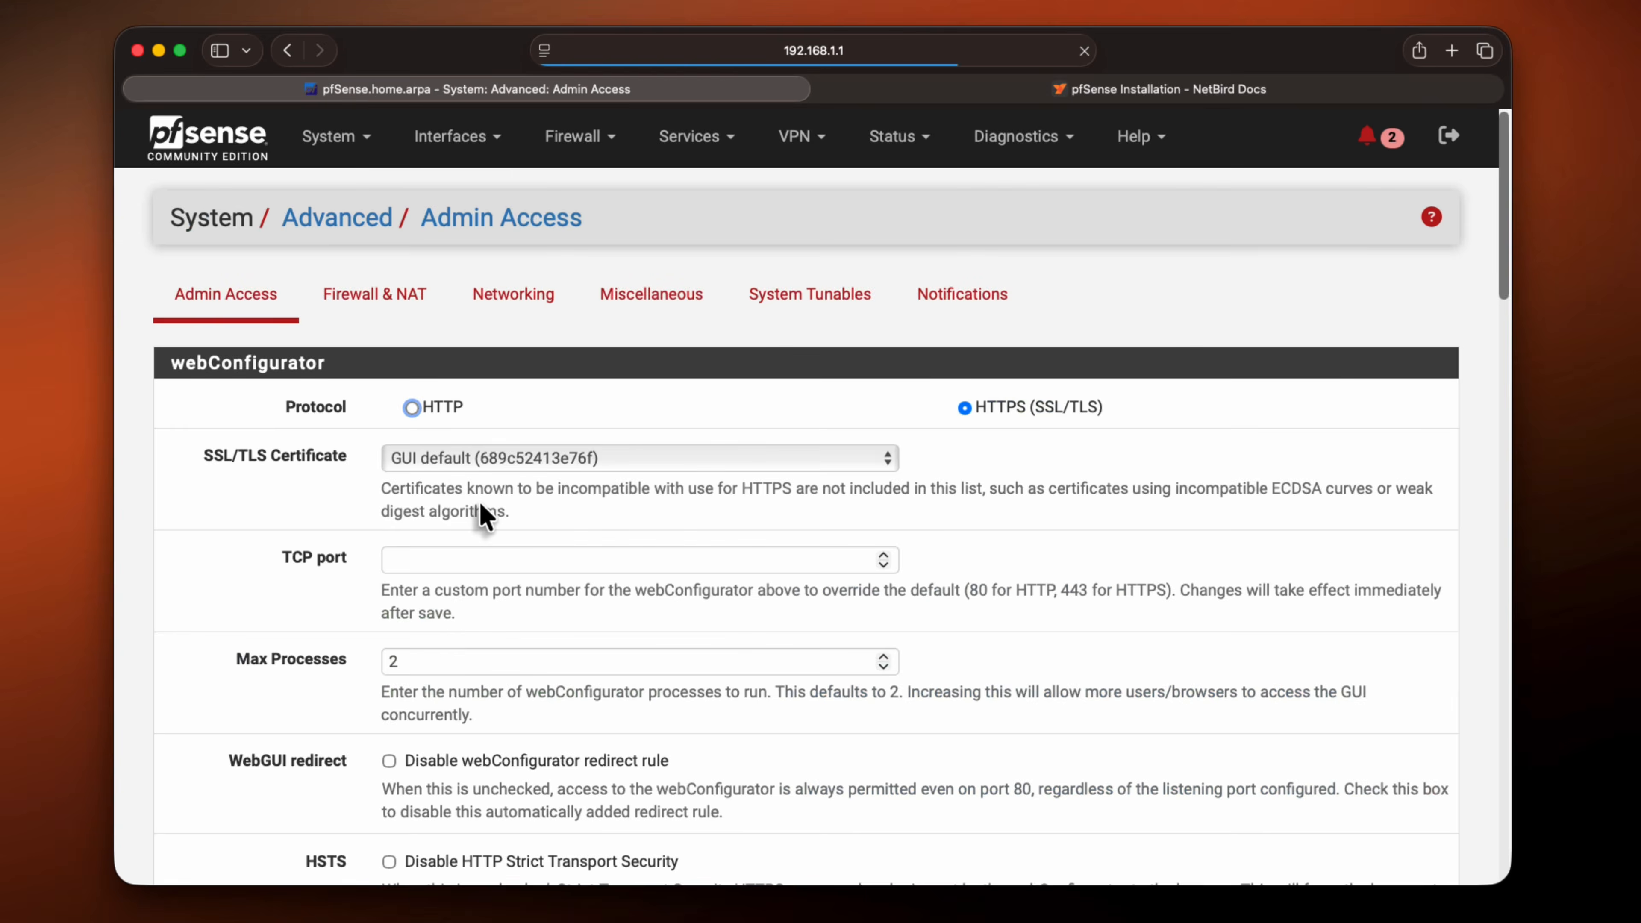
scroll(480, 504, "down", 15)
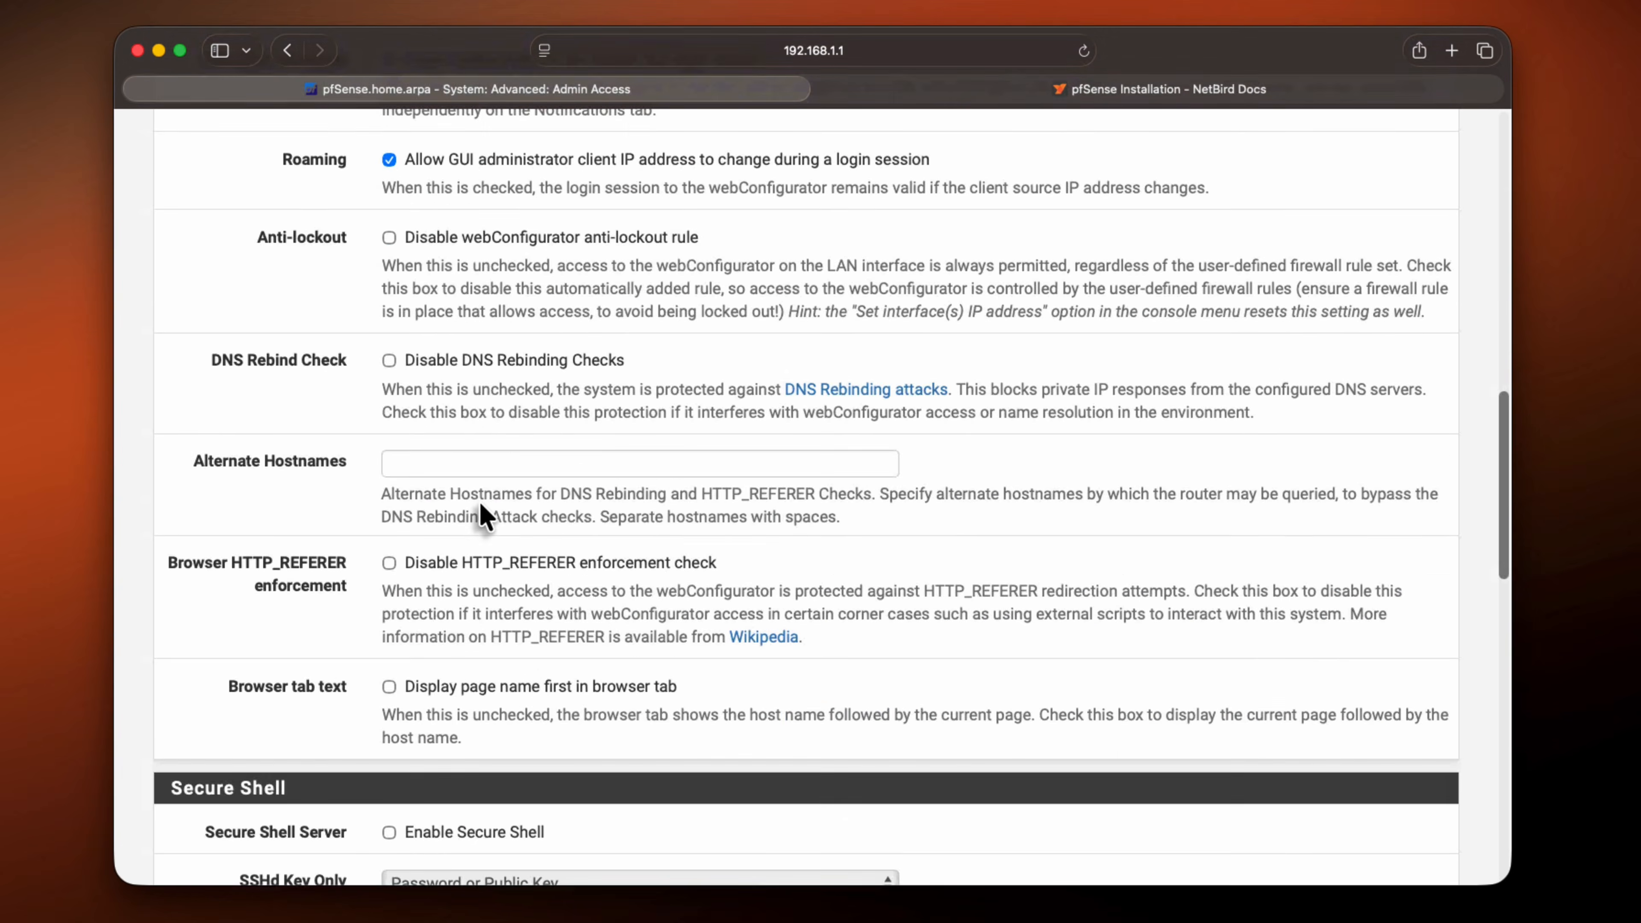
scroll(479, 502, "down", 6)
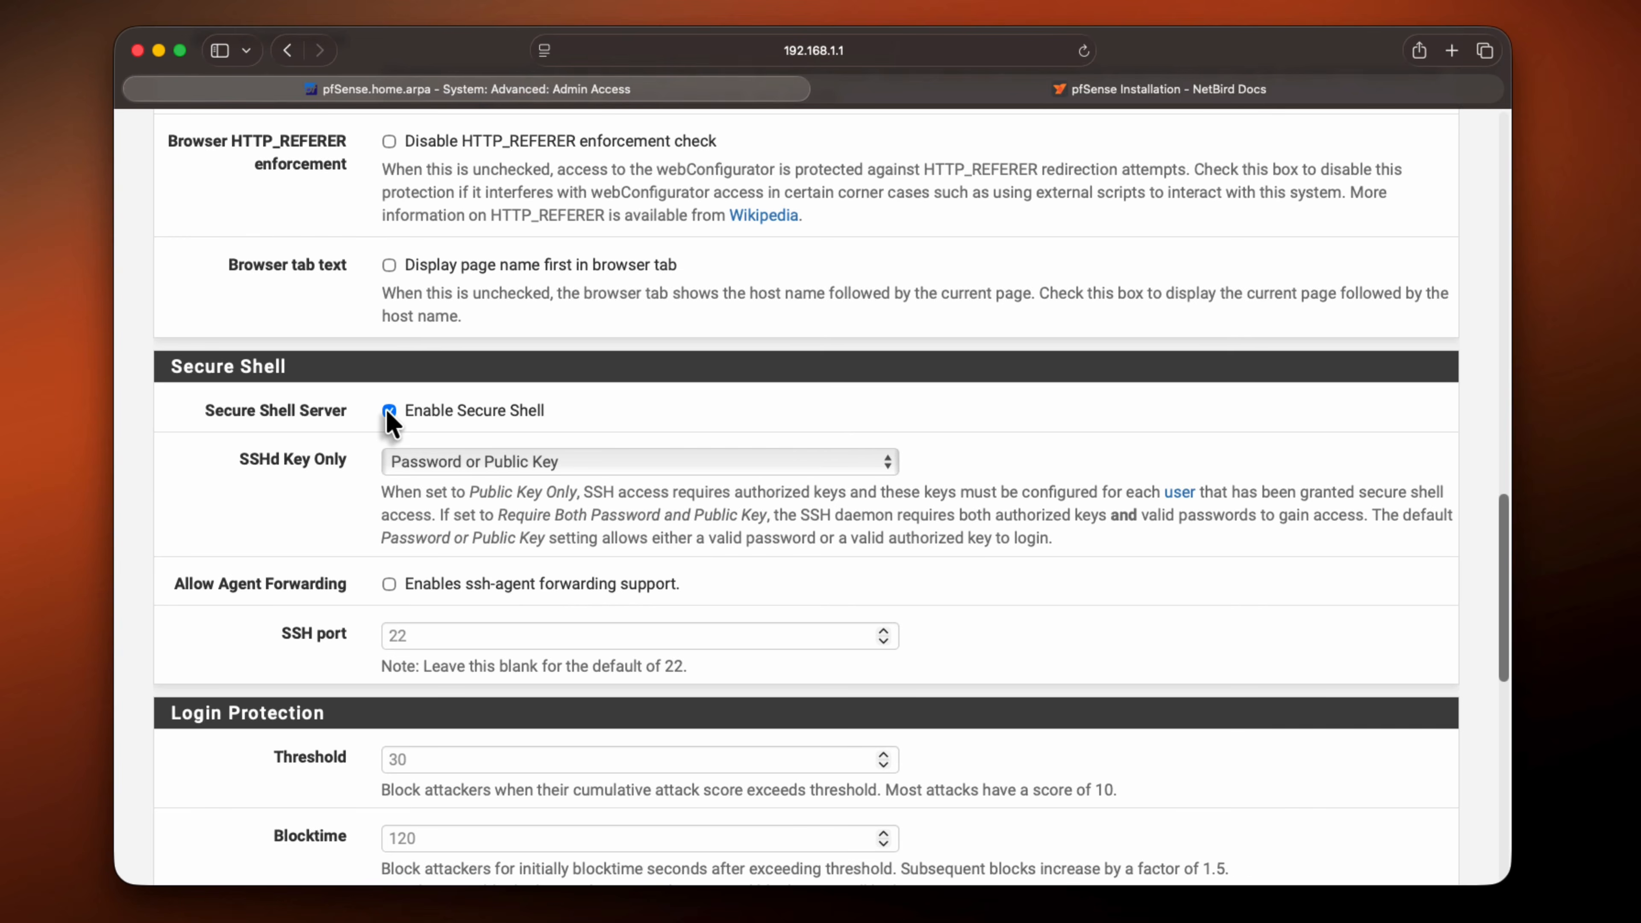
scroll(319, 542, "down", 10)
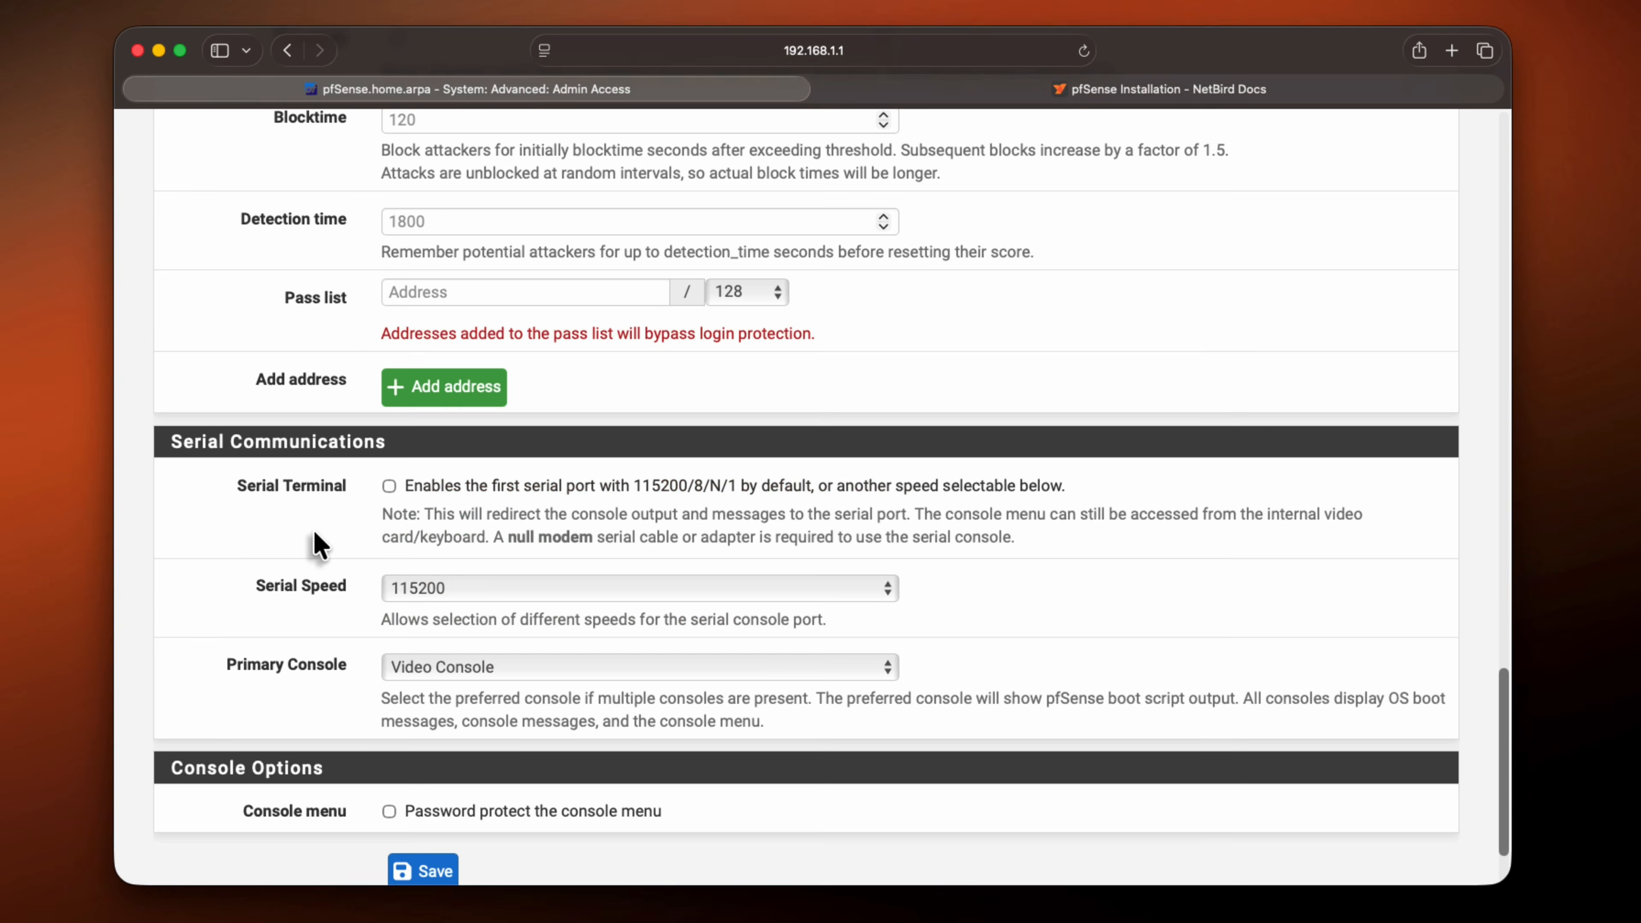
scroll(318, 542, "down", 2)
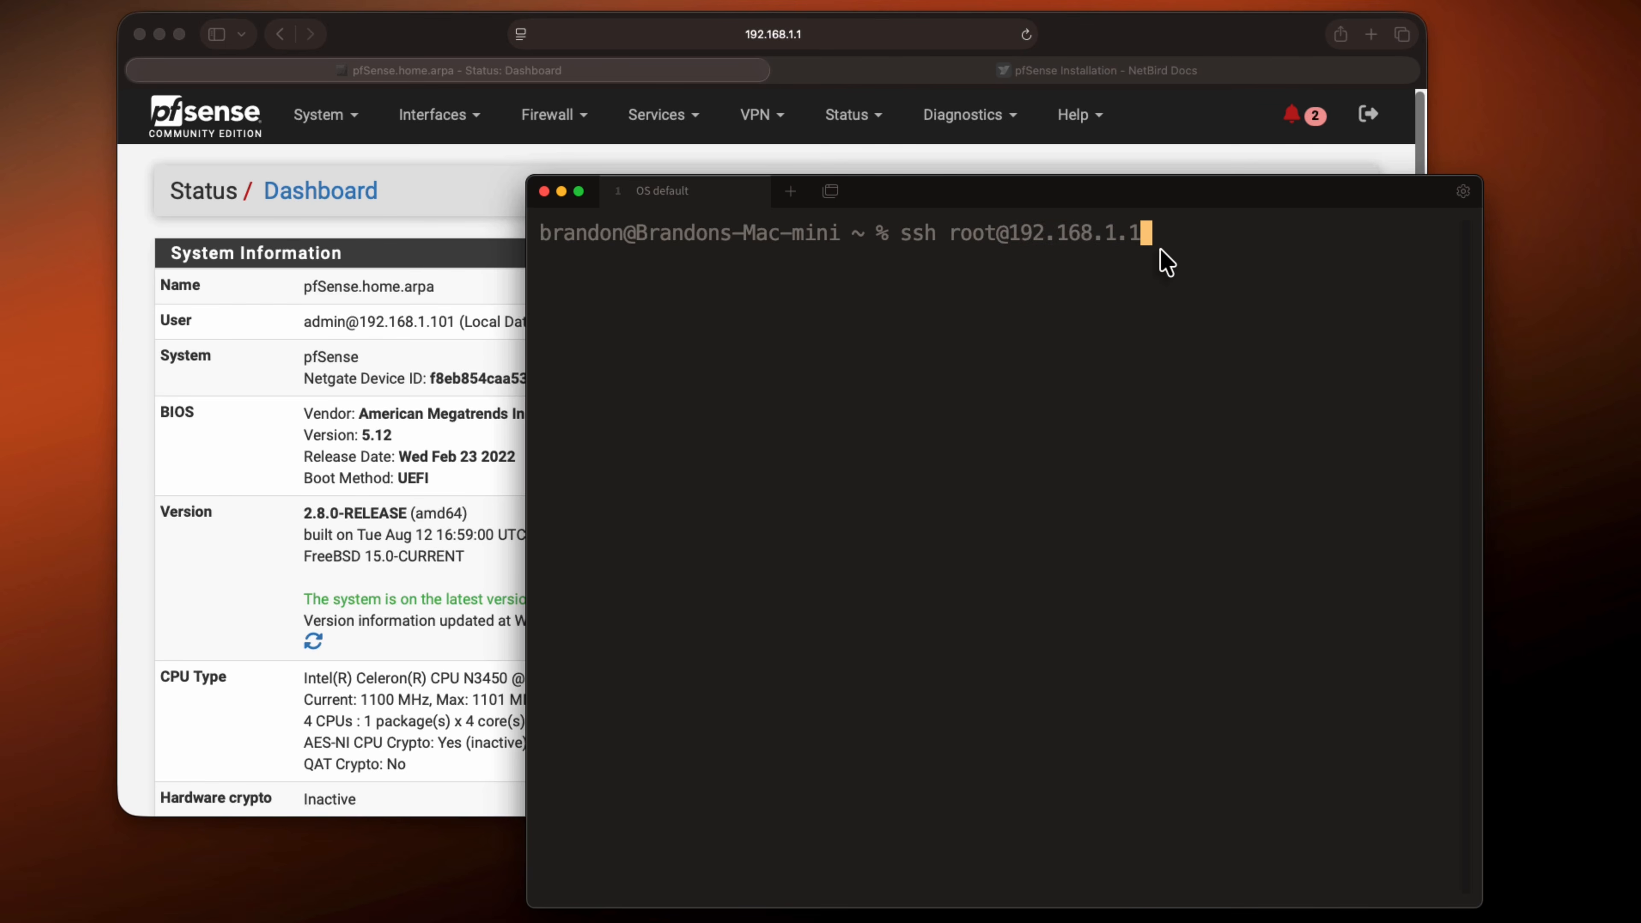
key("Return")
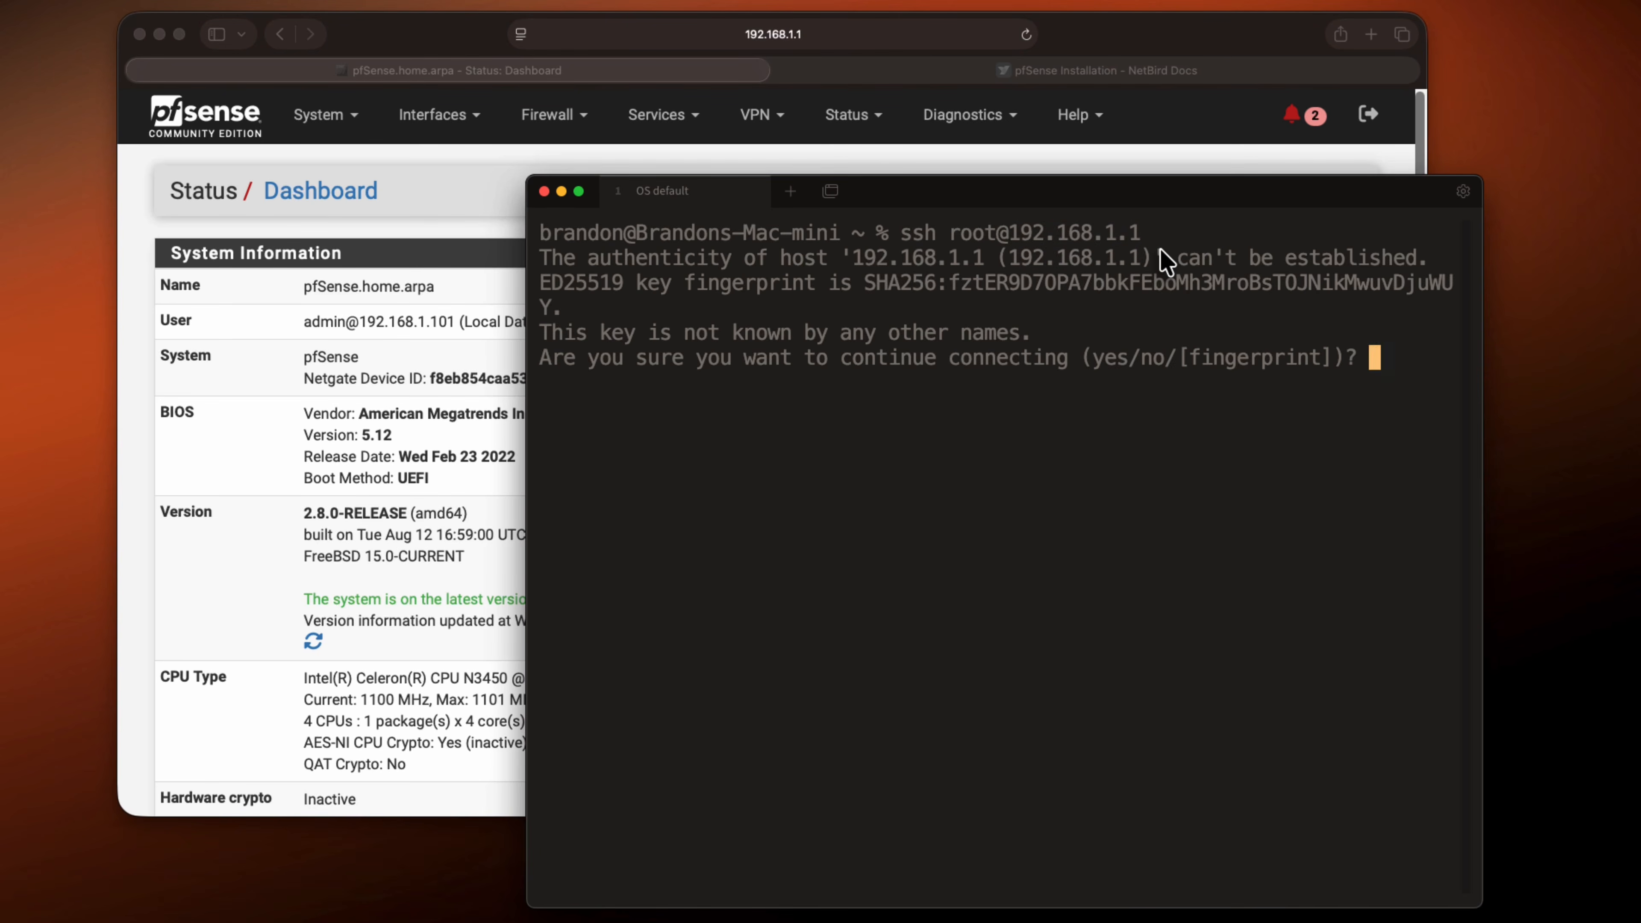
type("yes")
key("Return")
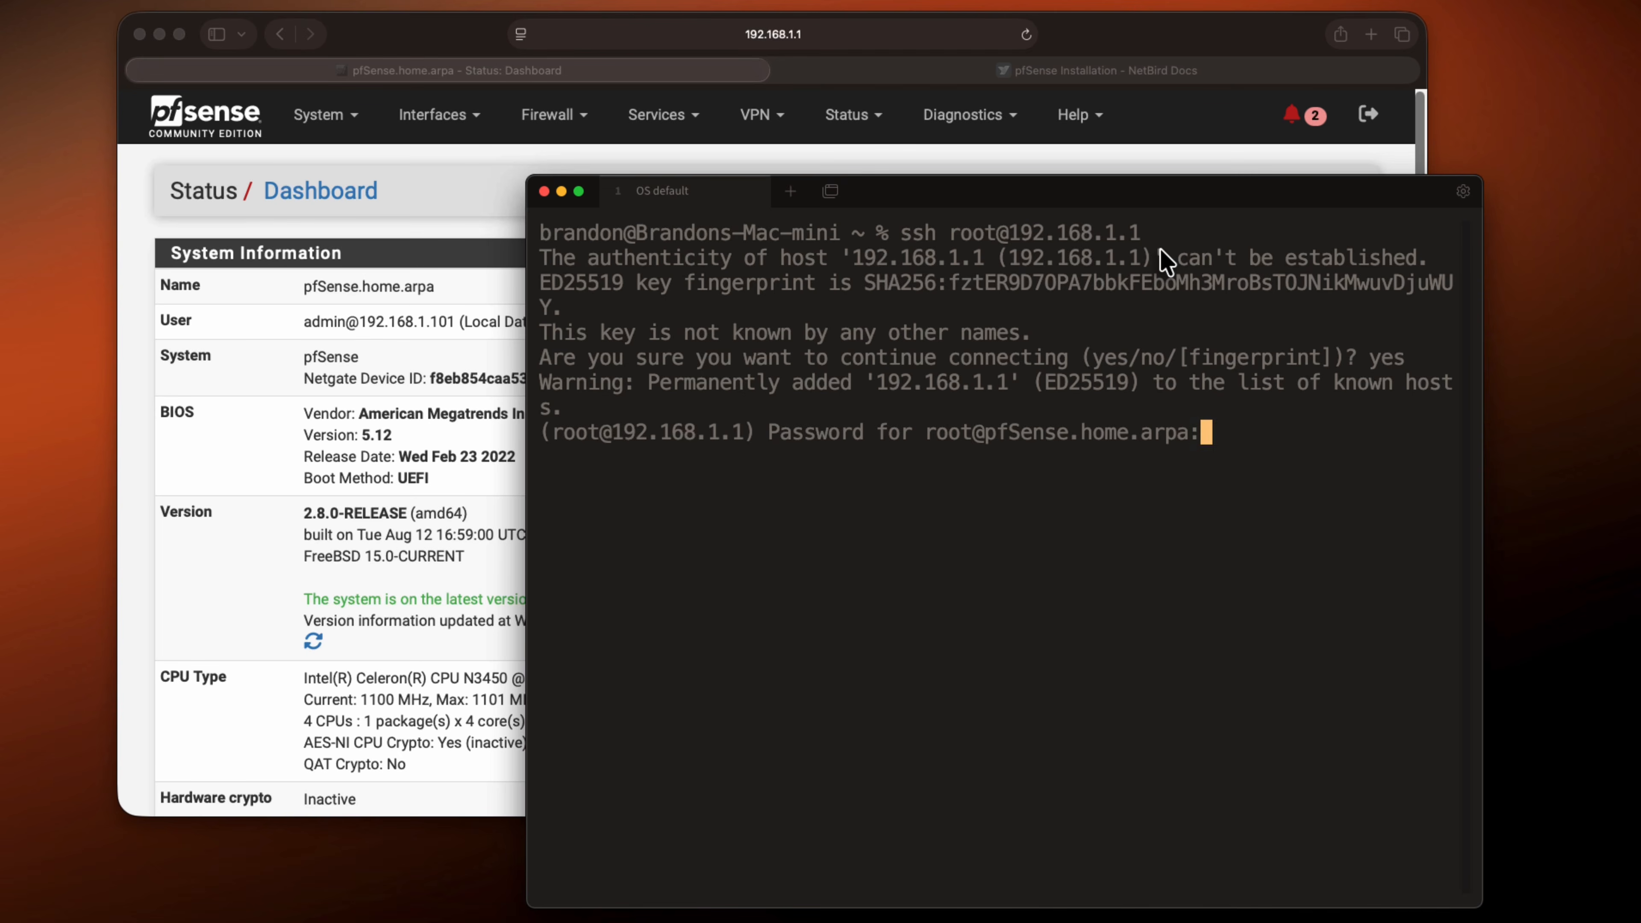
key("Return")
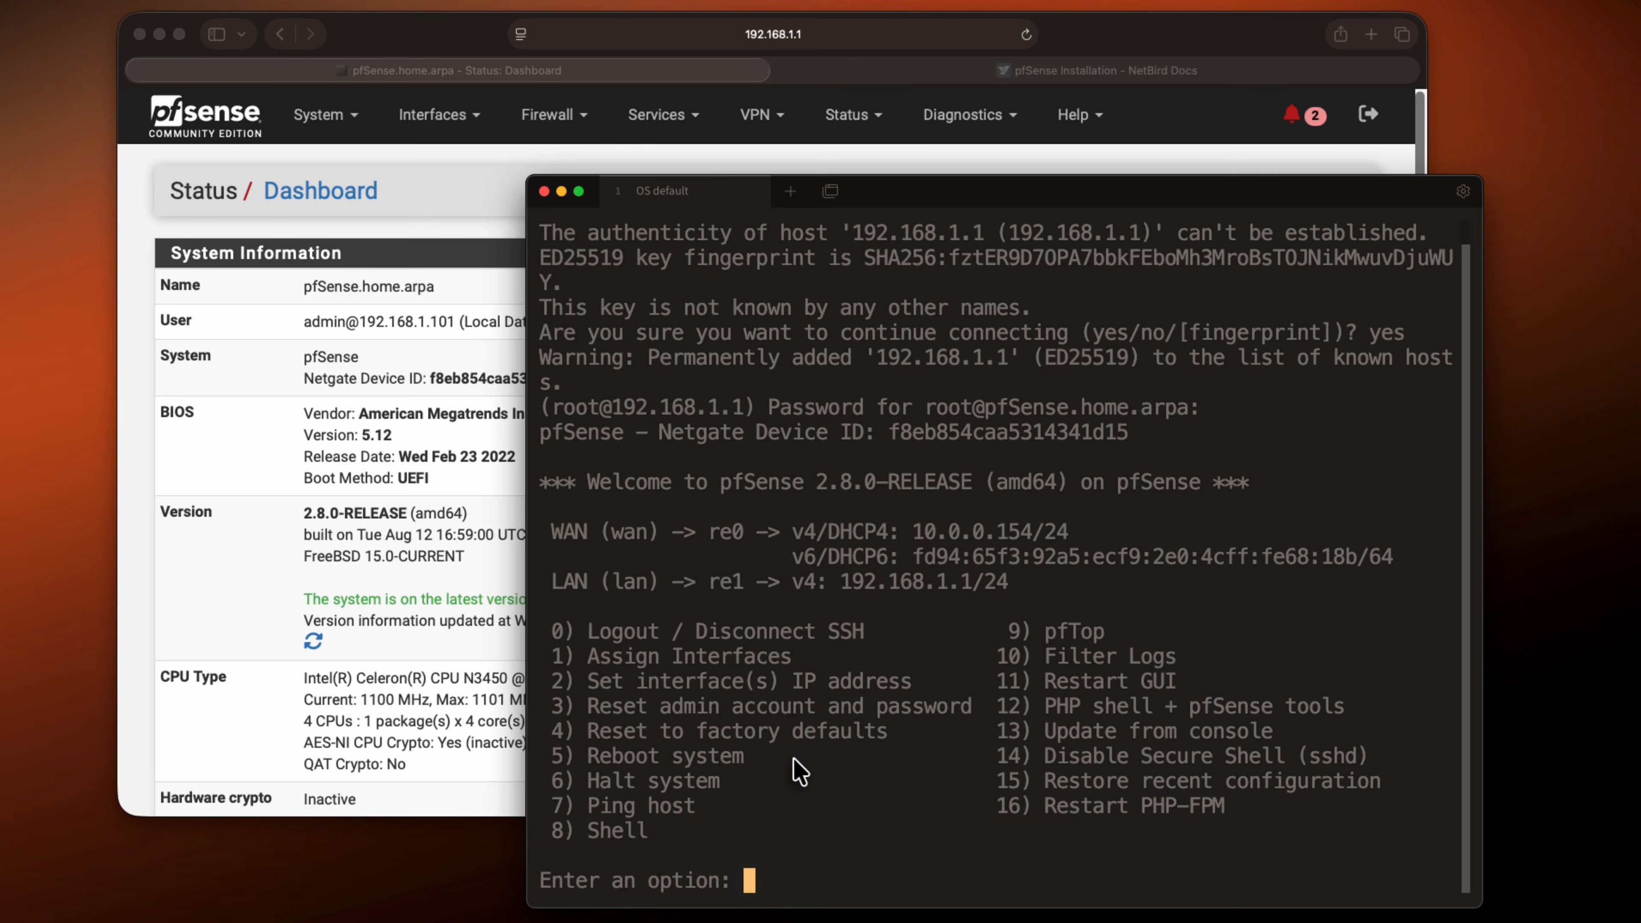
type("8")
key("Return")
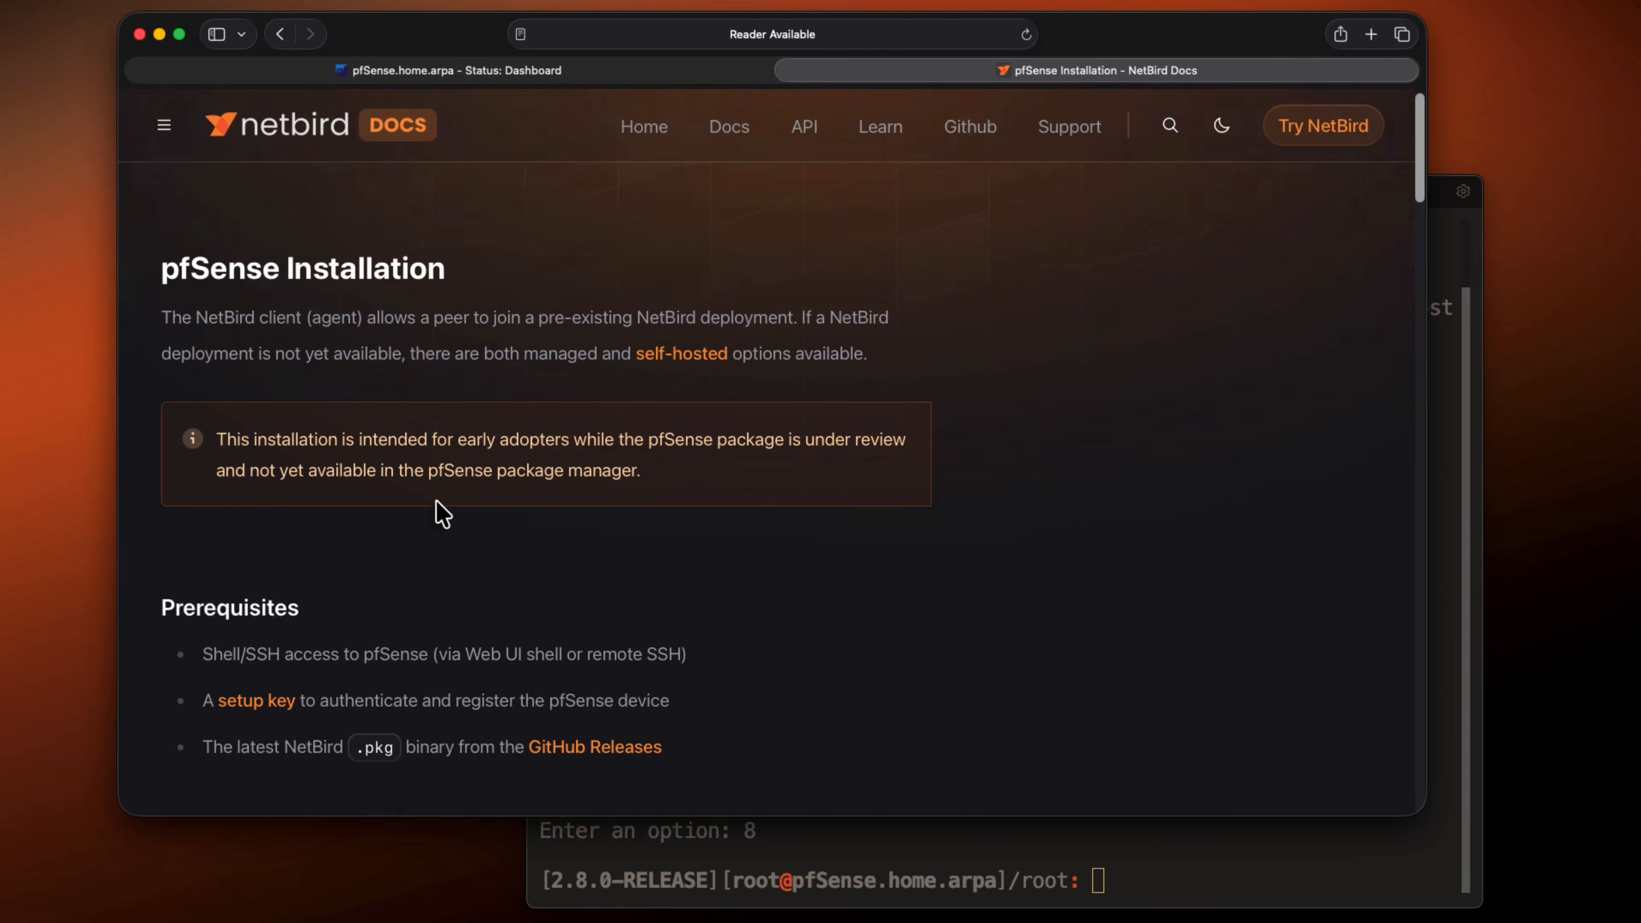
Switch to the NetBird docs and read the pfSense installation steps for downloading and installing the packages
scroll(439, 513, "down", 5)
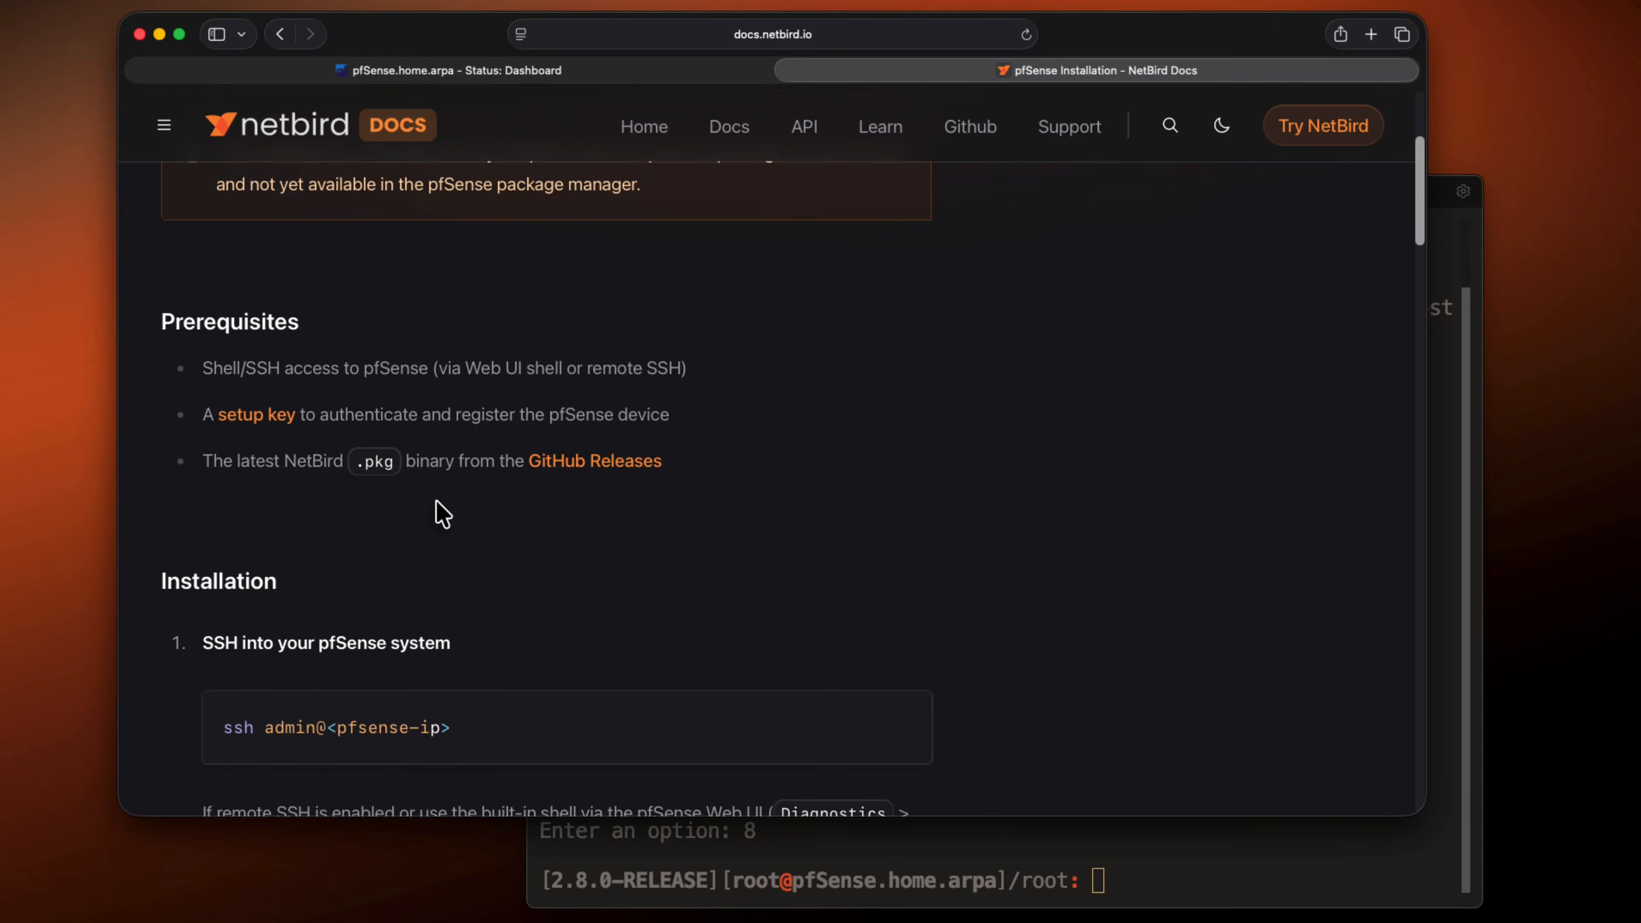
scroll(440, 512, "down", 6)
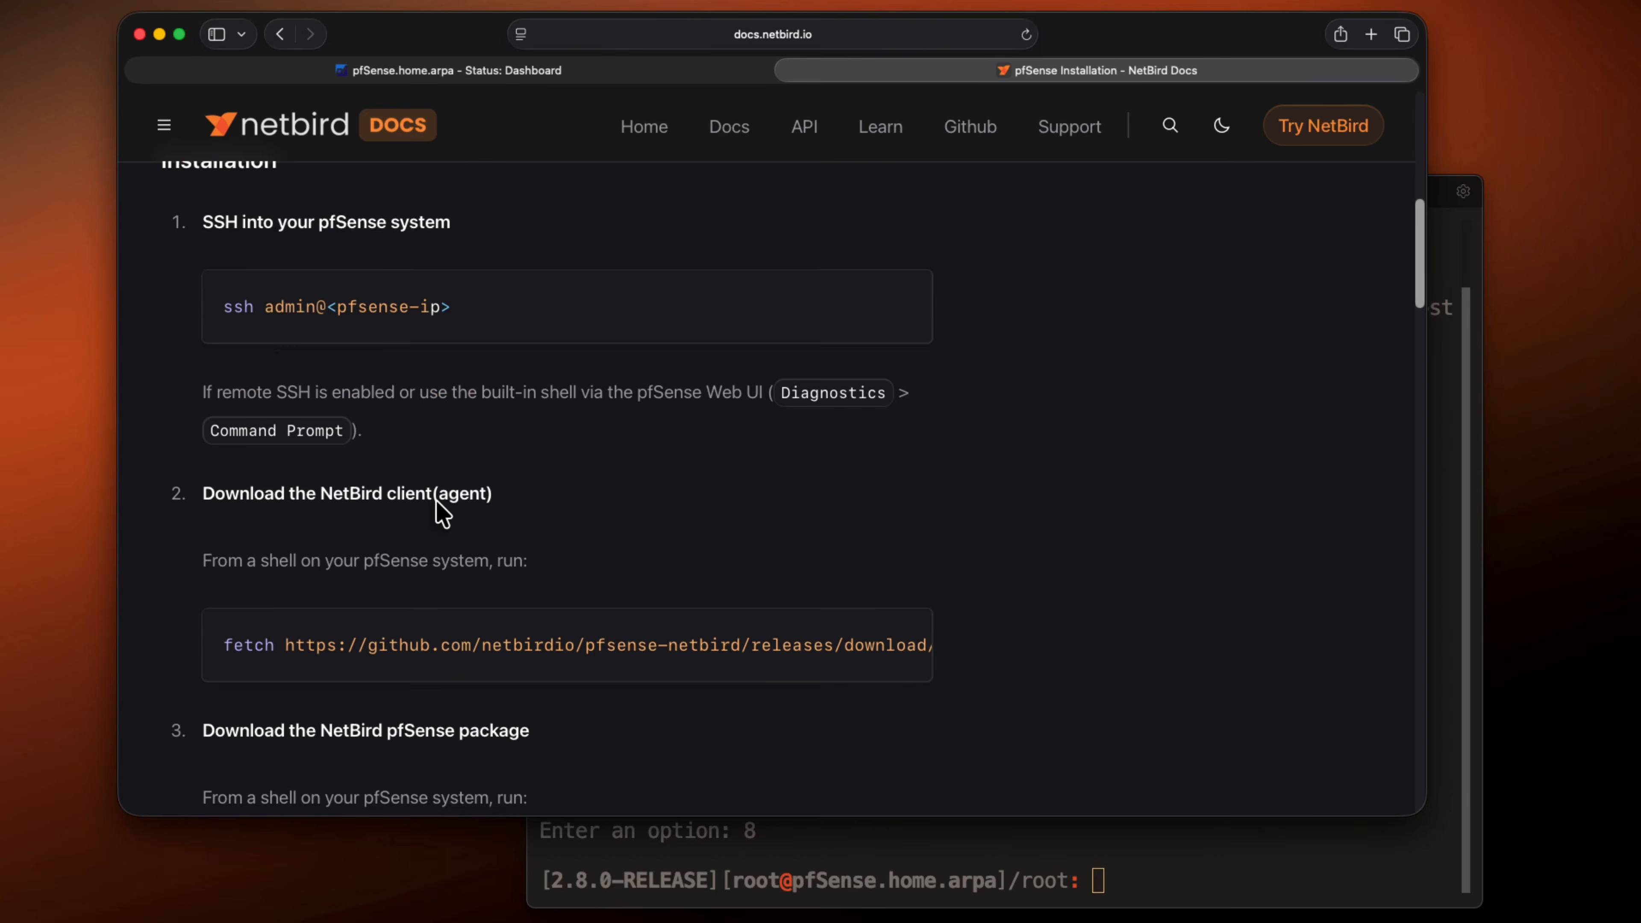
scroll(441, 514, "down", 4)
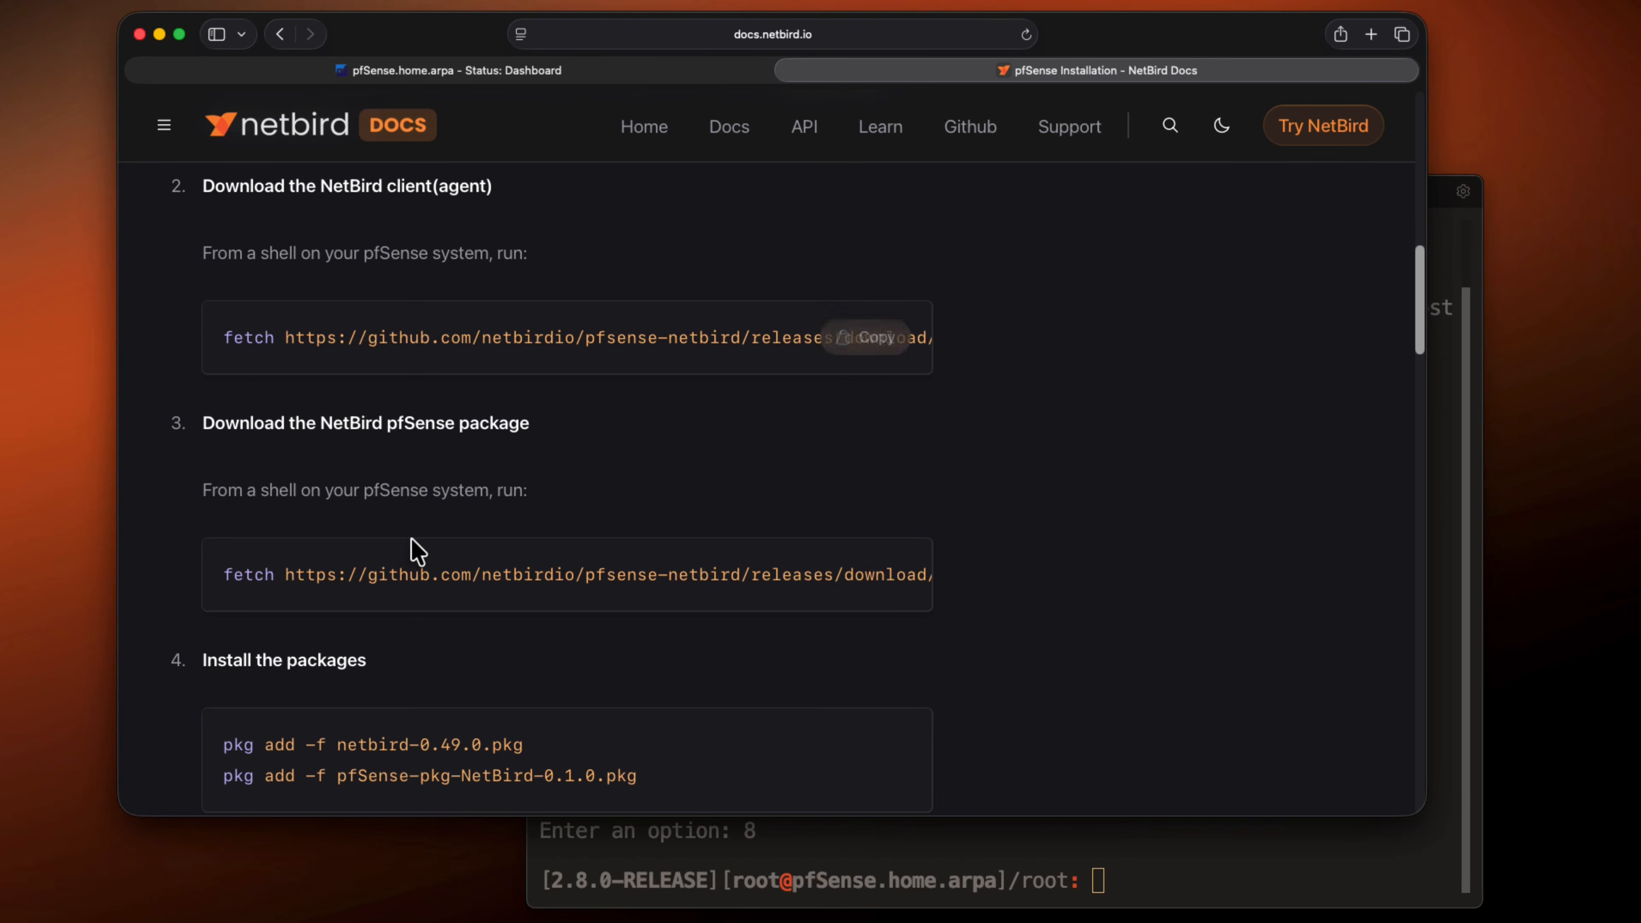
mouse_move(404, 568)
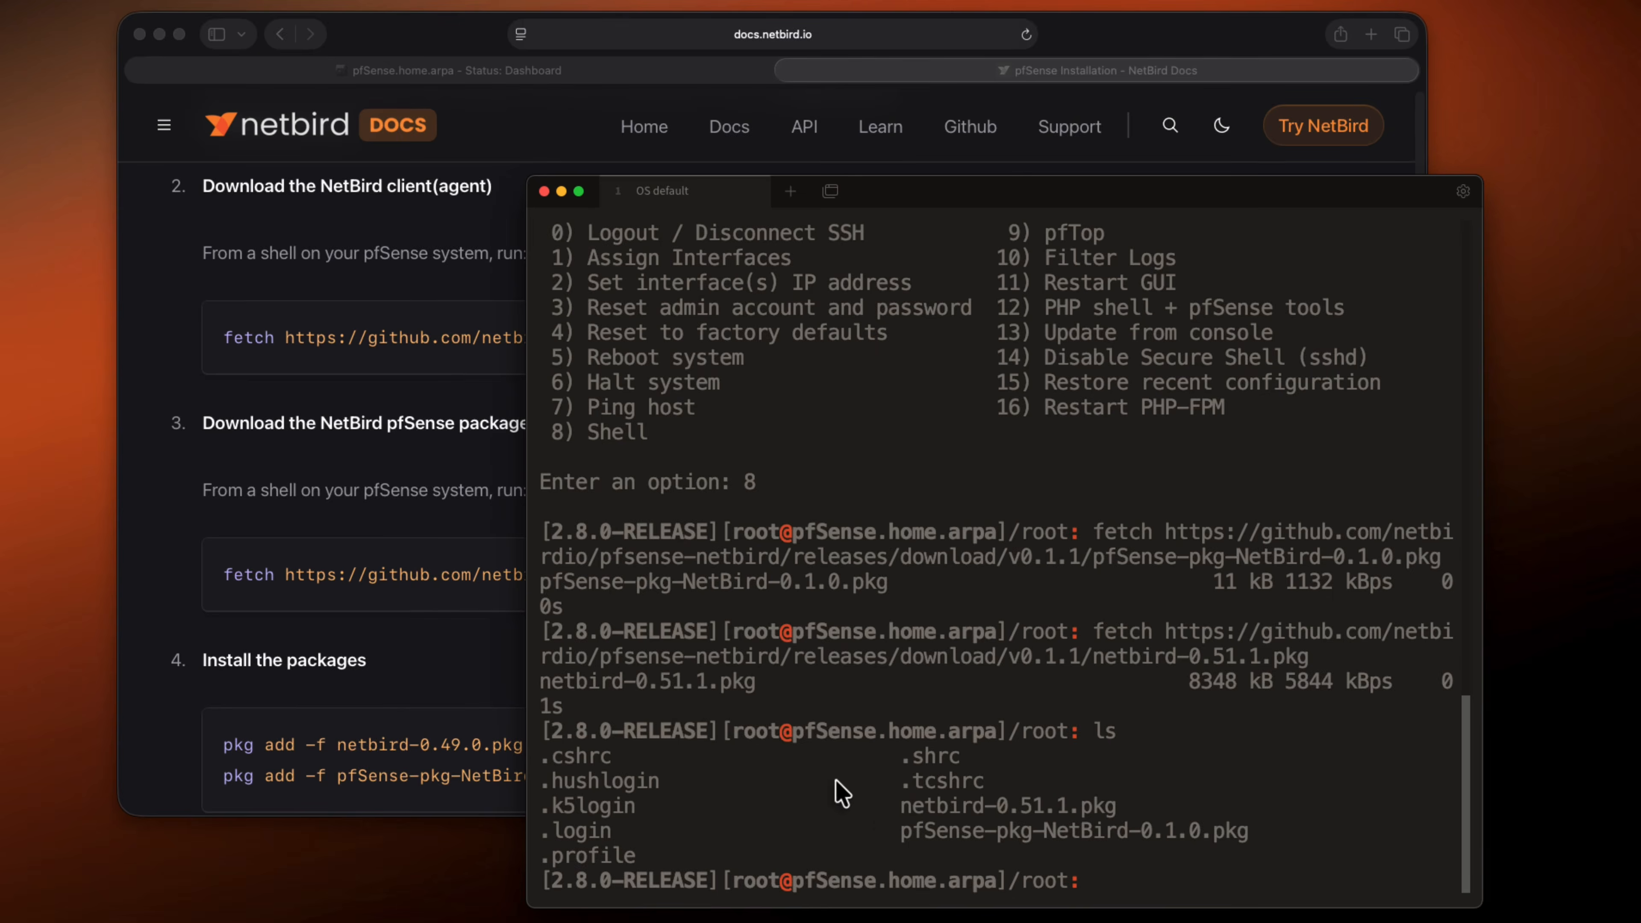
Force-install netbird-0.51.1.pkg in the pfSense terminal shell with pkg add, choosing to ignore the FreeBSD version mismatch
left_click_drag(892, 817, 1248, 834)
left_click(1201, 866)
type("pkg ad")
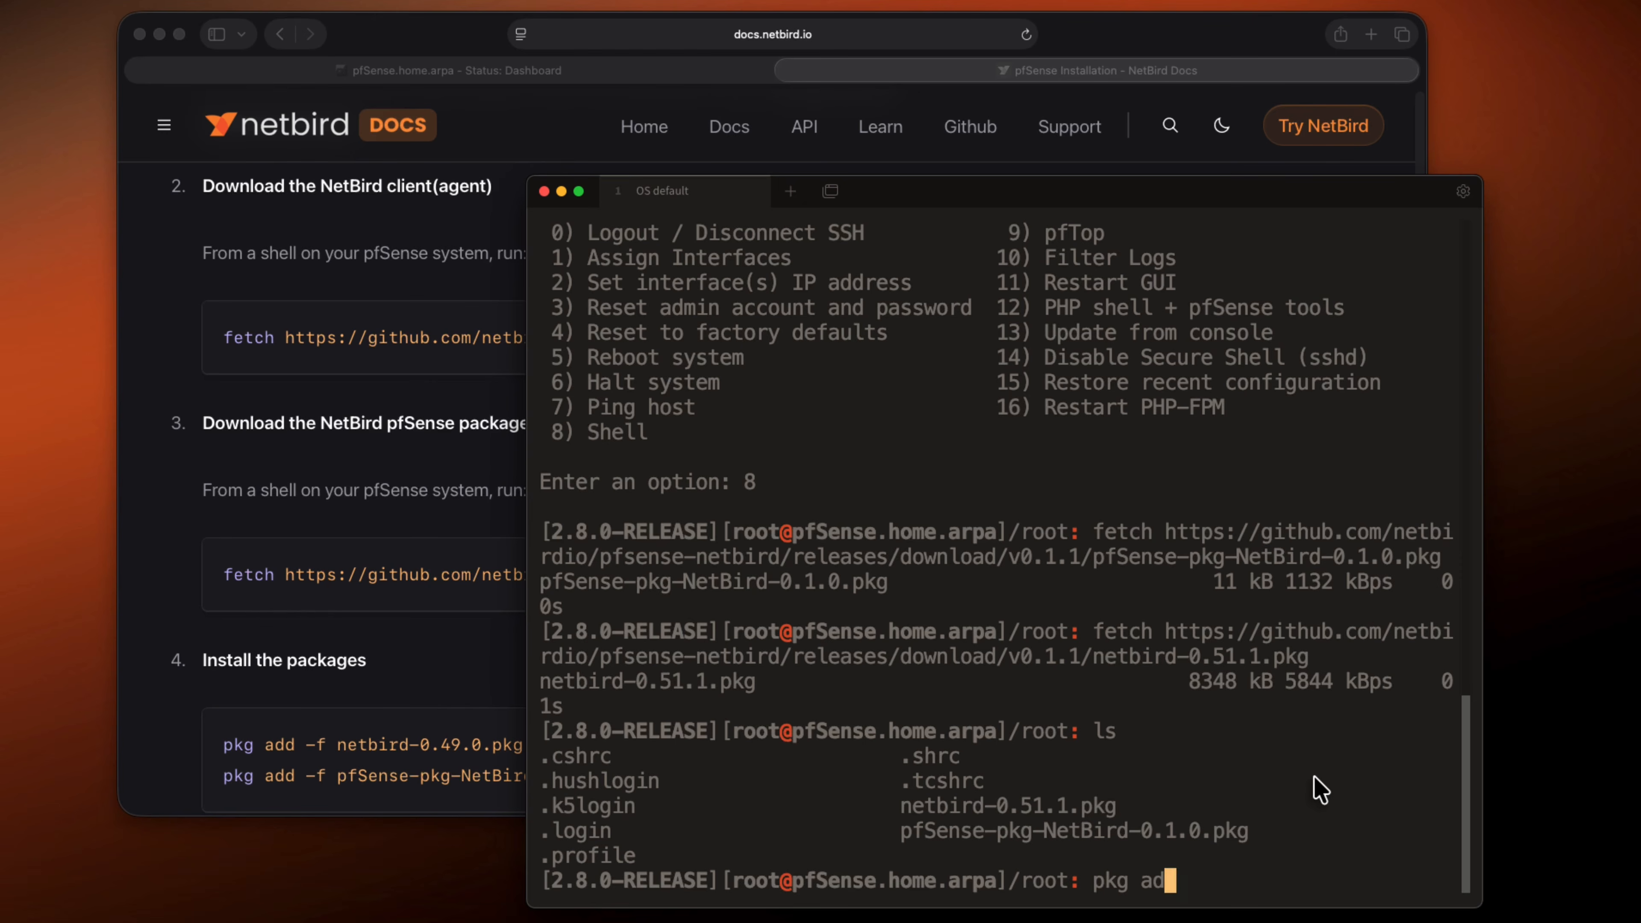
type("d -f net")
key("Tab")
key("Return")
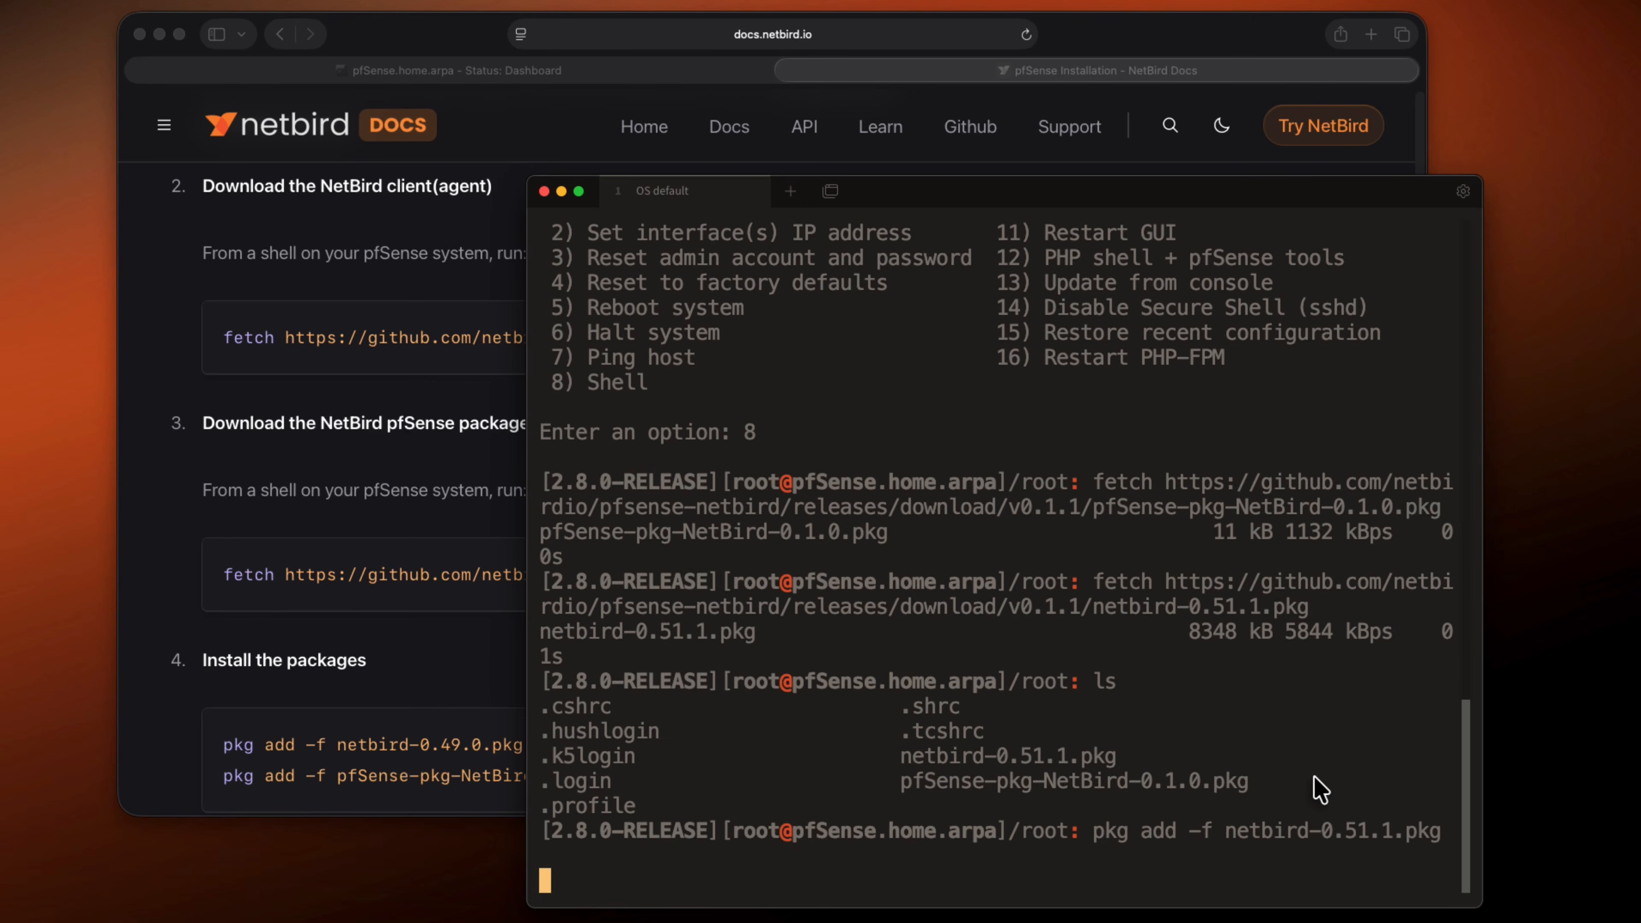
type("y")
key("Return")
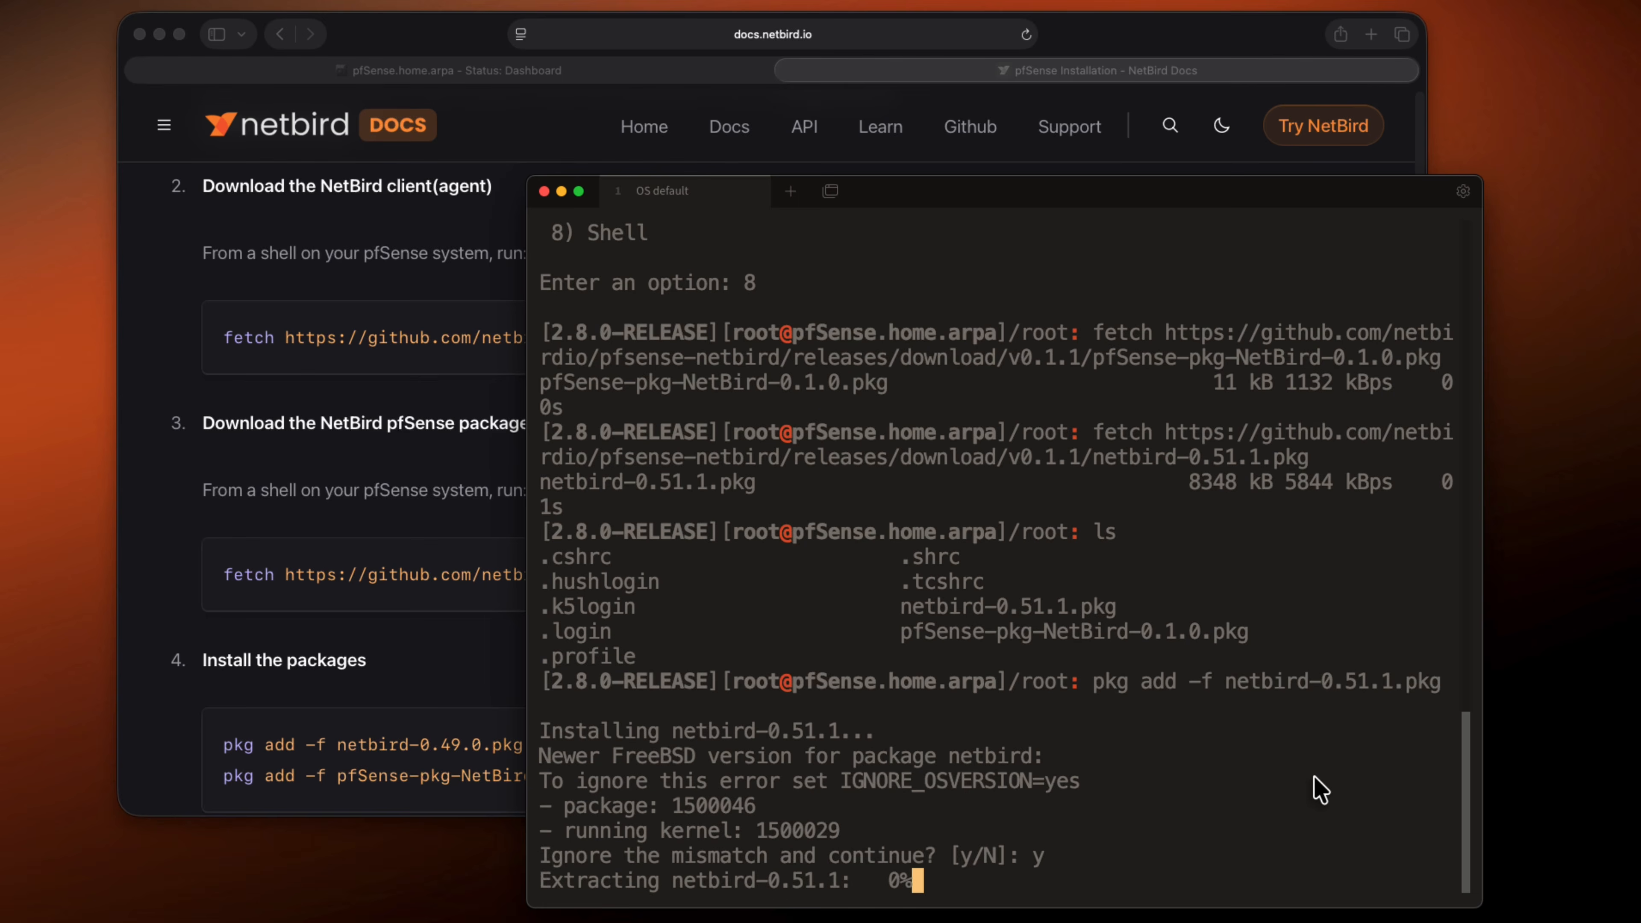
key("Up")
Switch to the pfSense web interface and open the NetBird VPN authentication page to check its connection status
left_click(1027, 35)
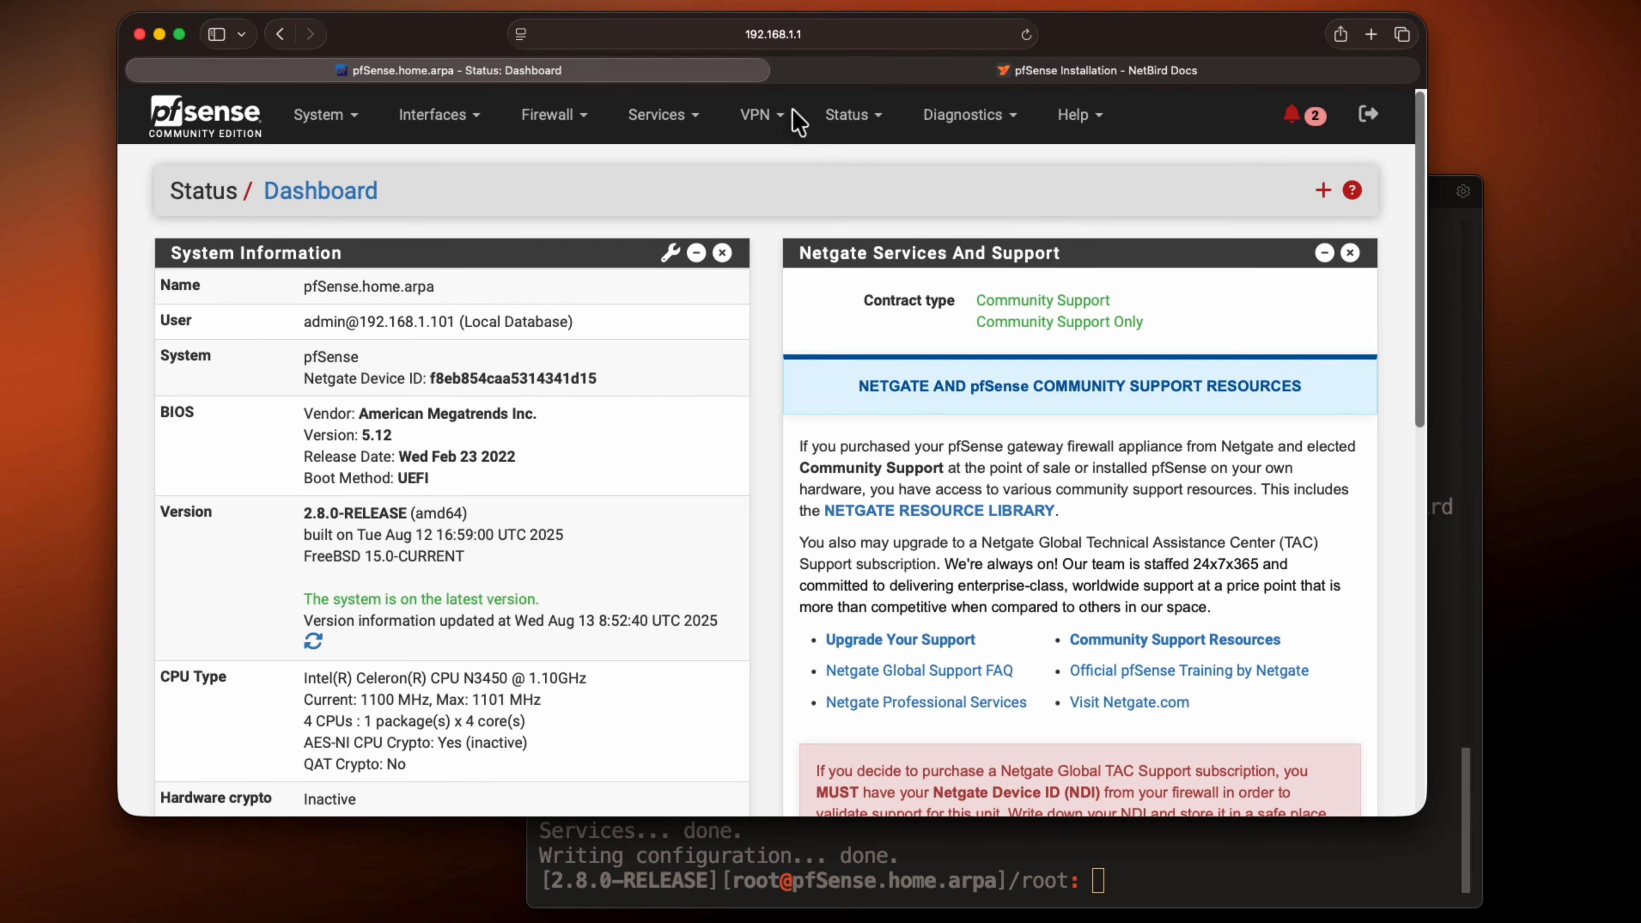
left_click(762, 120)
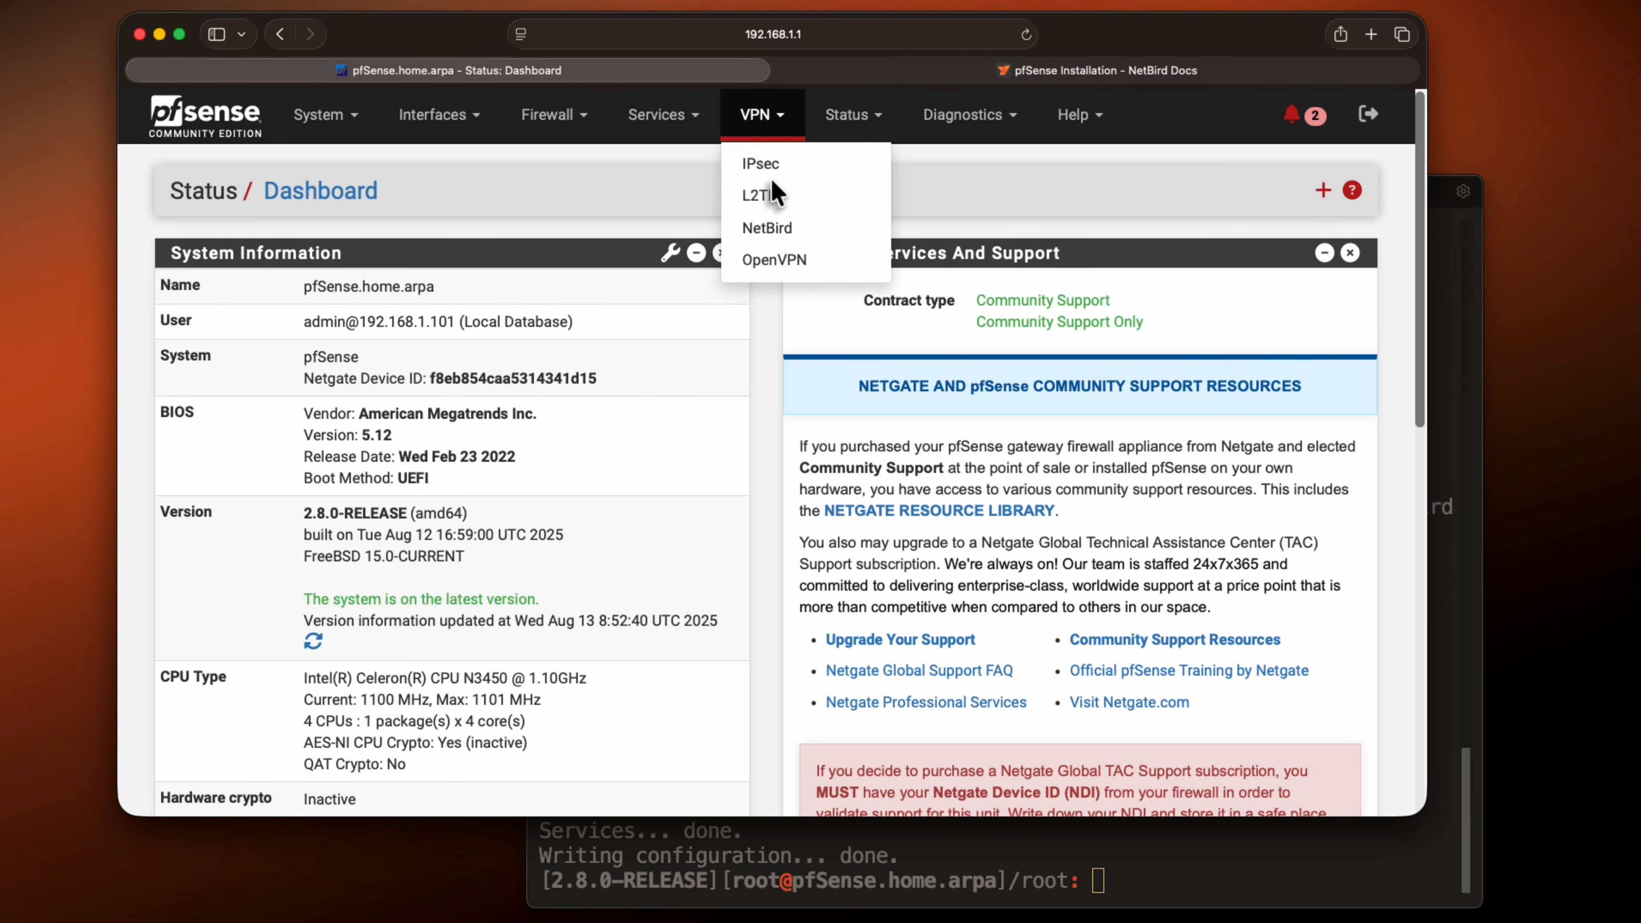
left_click(782, 230)
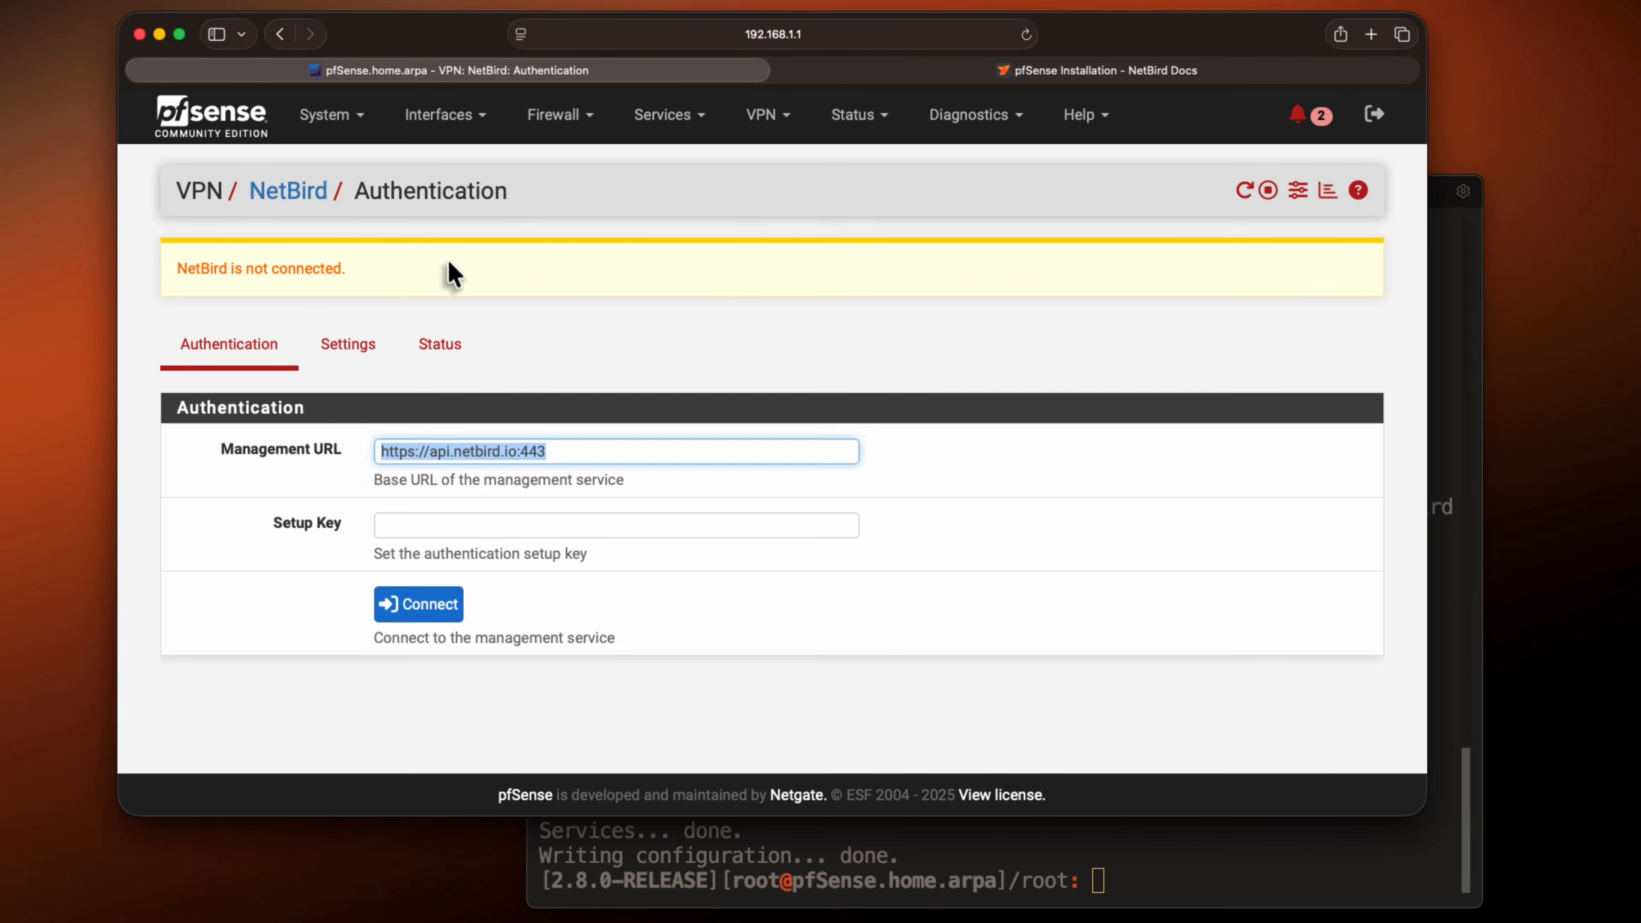
left_click_drag(376, 268, 181, 270)
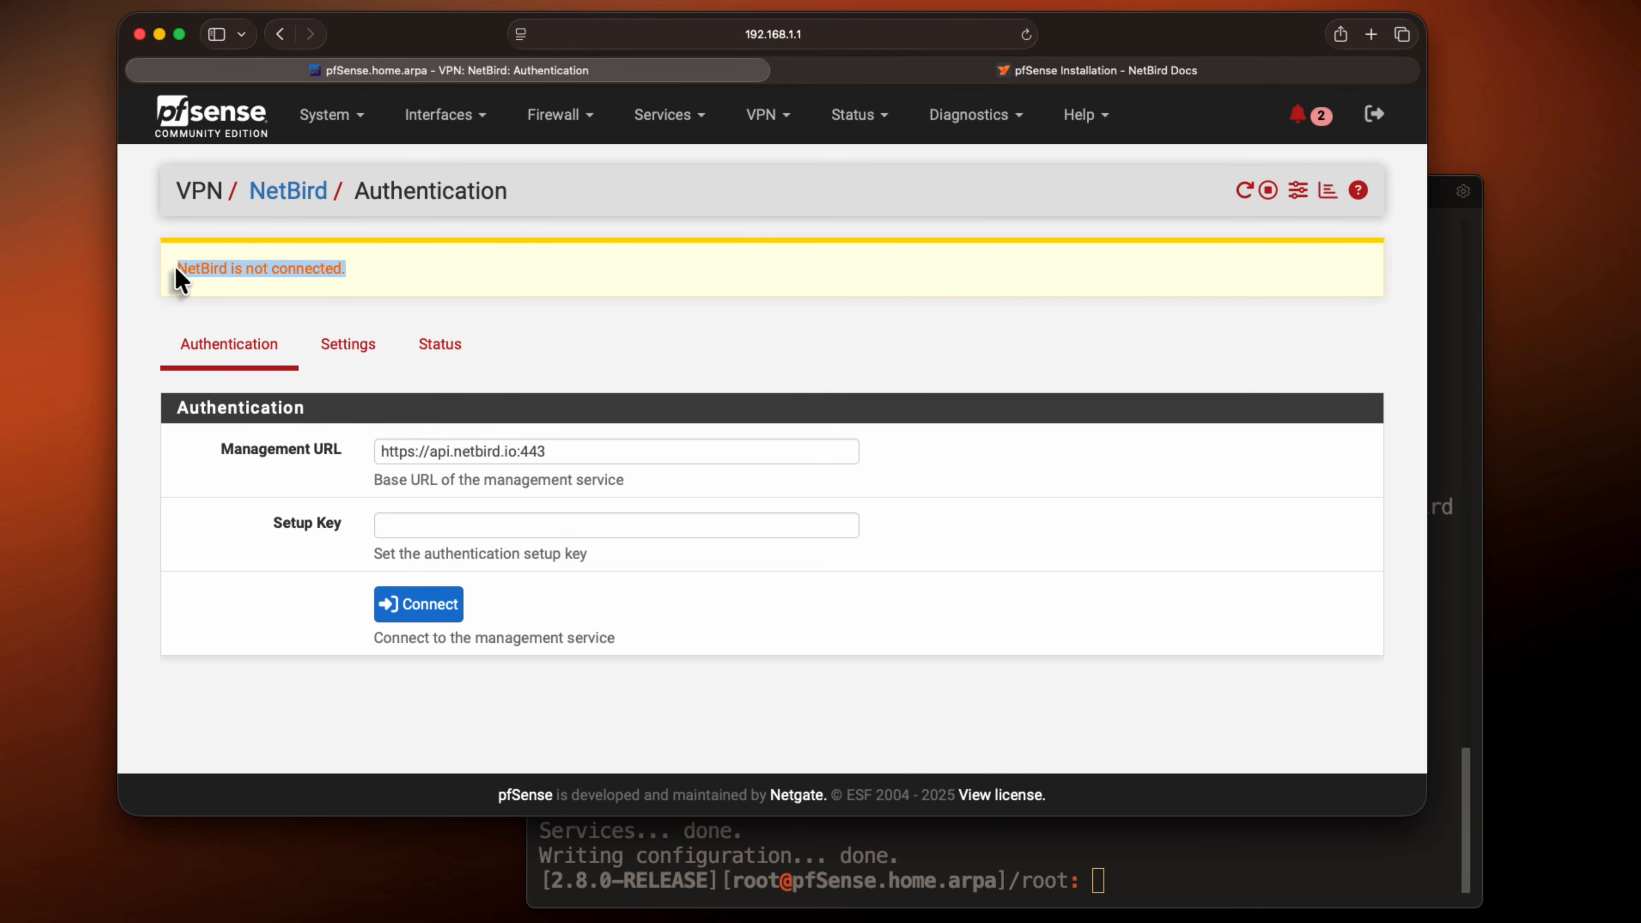
left_click(391, 271)
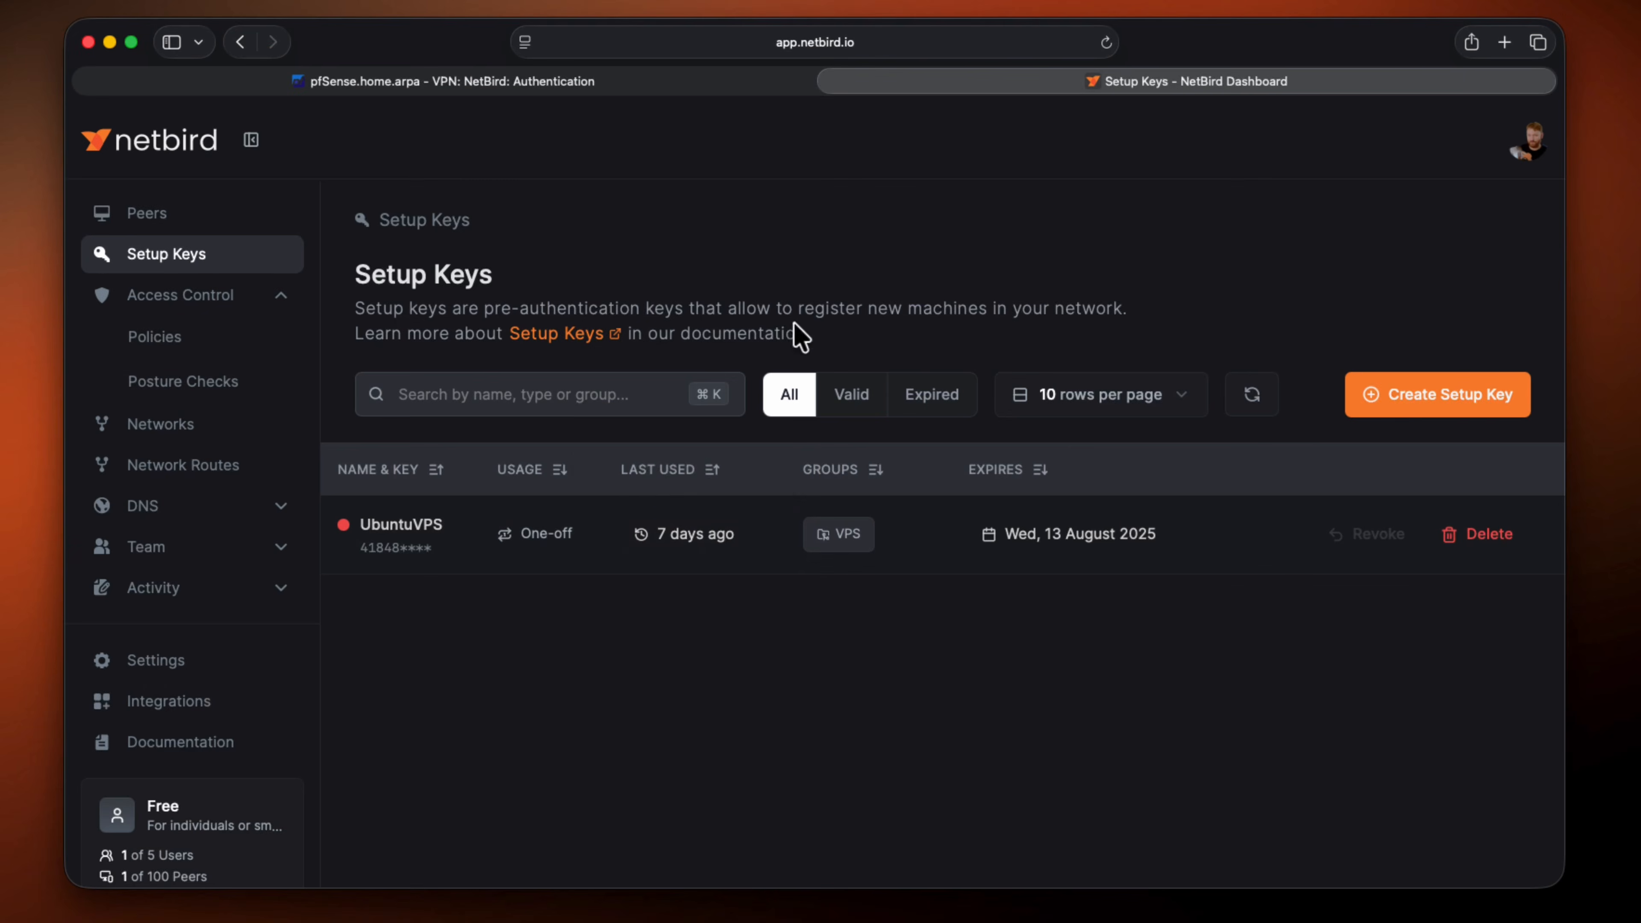
Create a setup key named pfsense in the NetBird dashboard, with pfsense as its auto-assigned group
left_click(1425, 408)
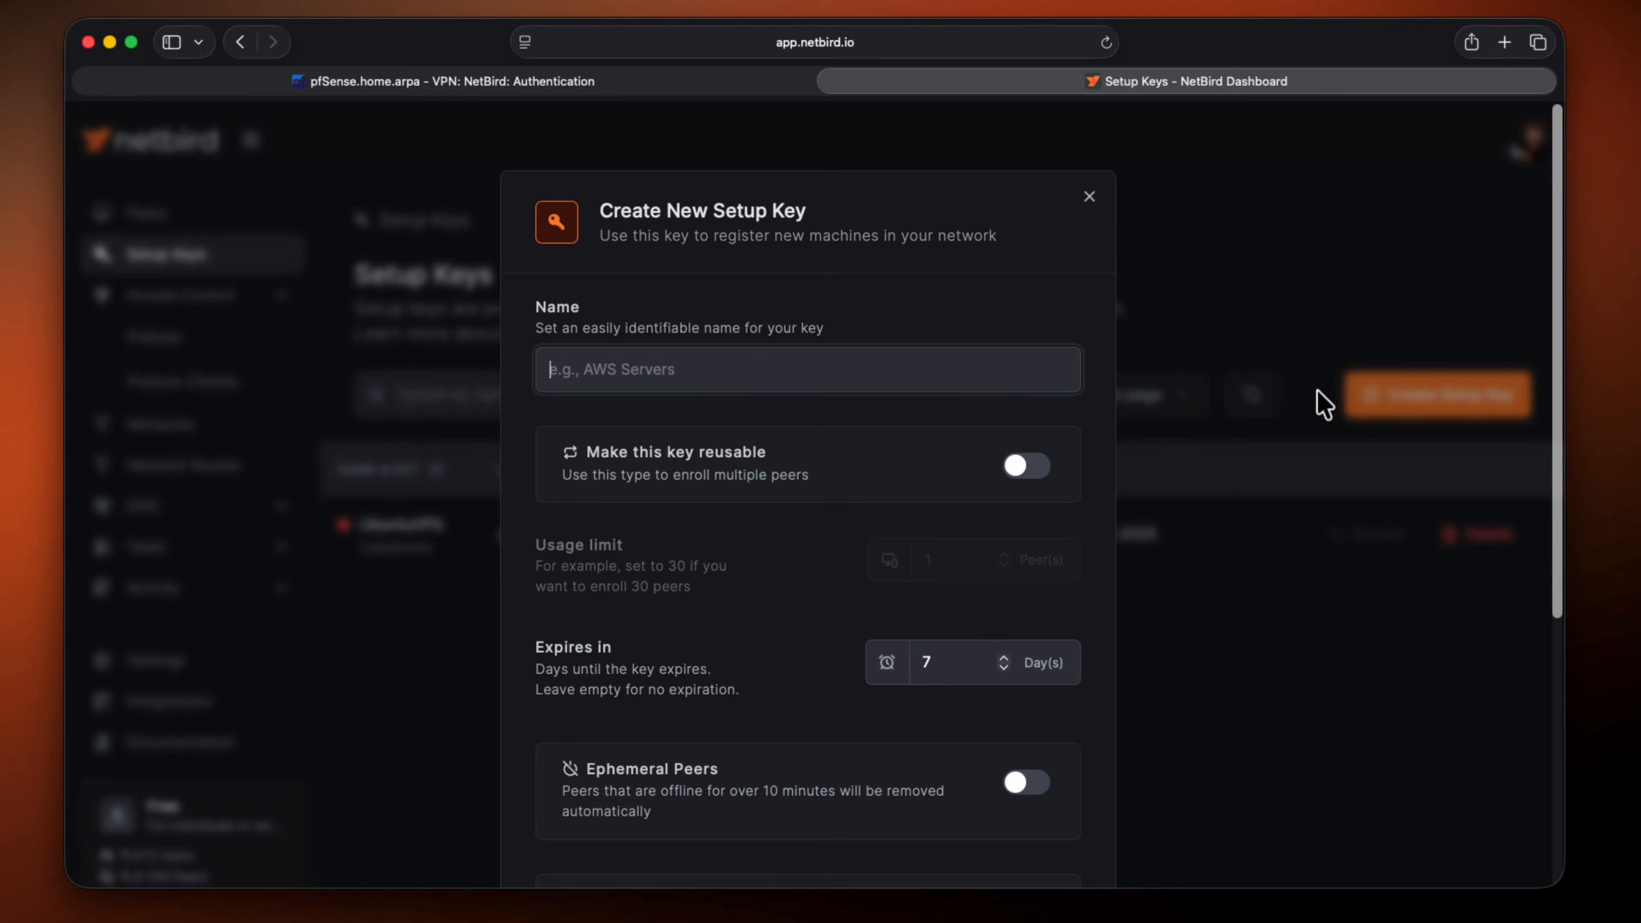
type("pfsern")
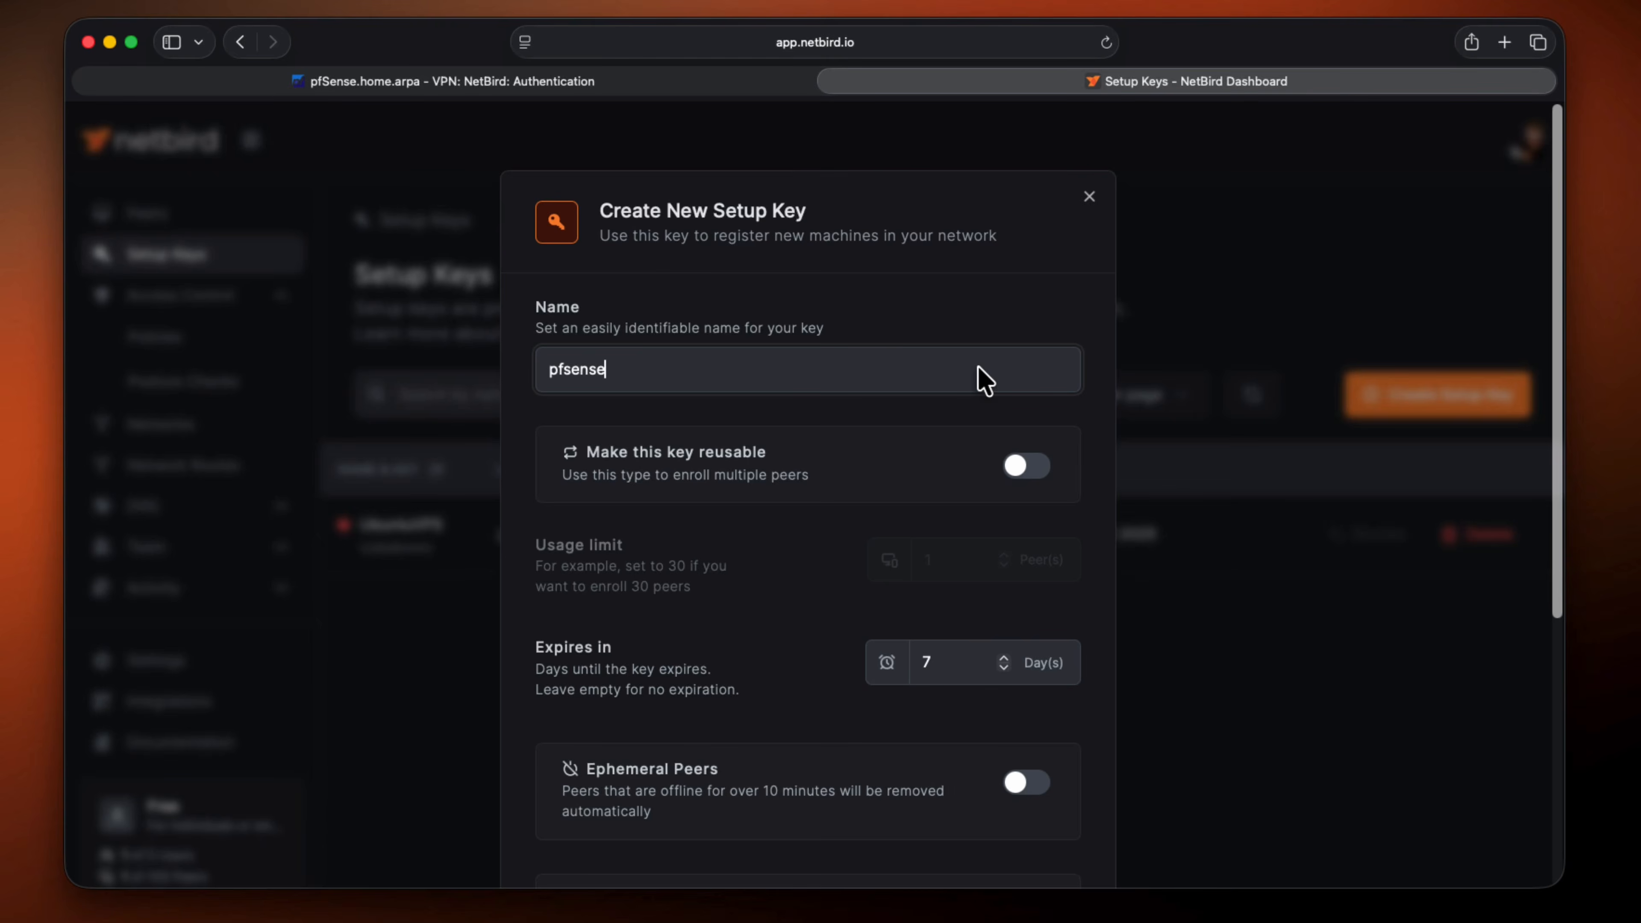
scroll(879, 549, "down", 6)
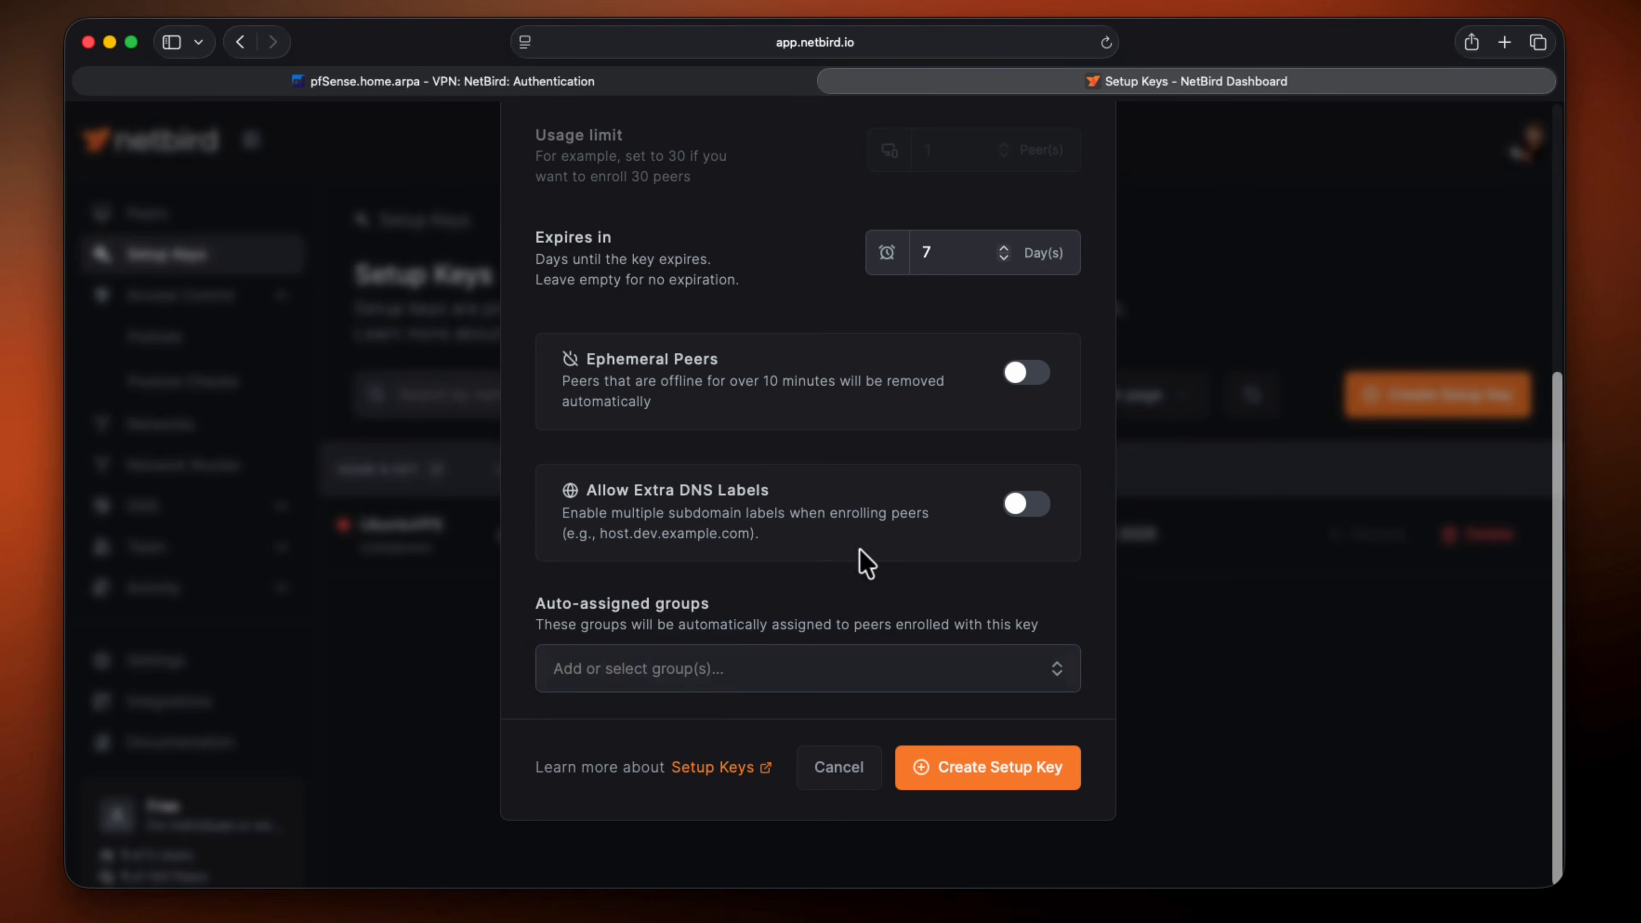
left_click(697, 672)
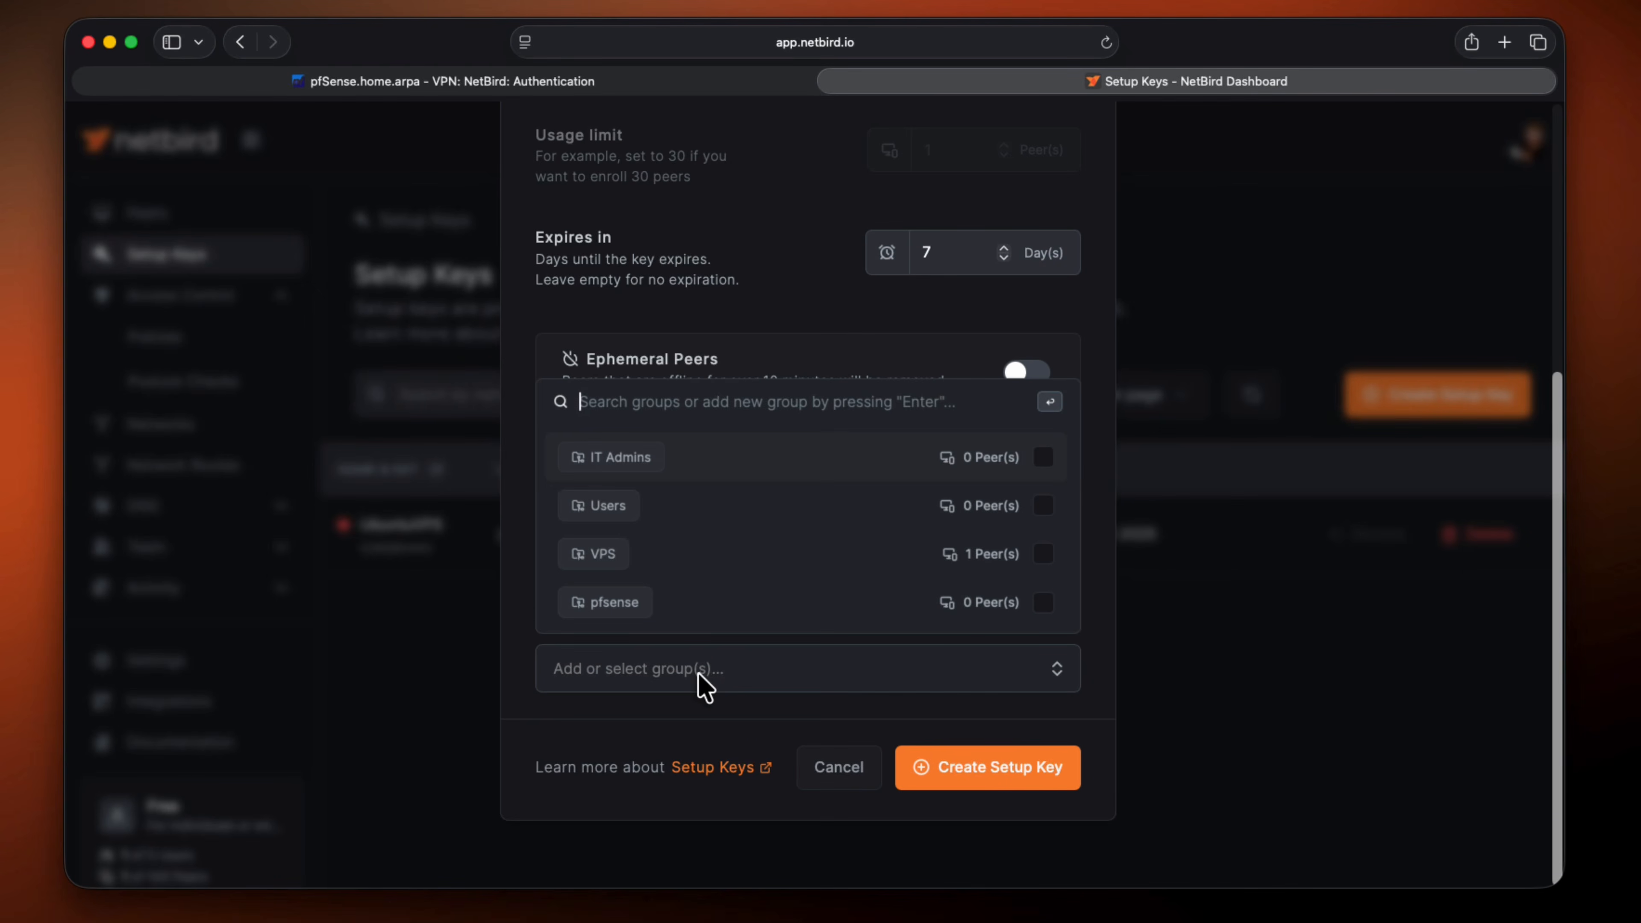
left_click(743, 618)
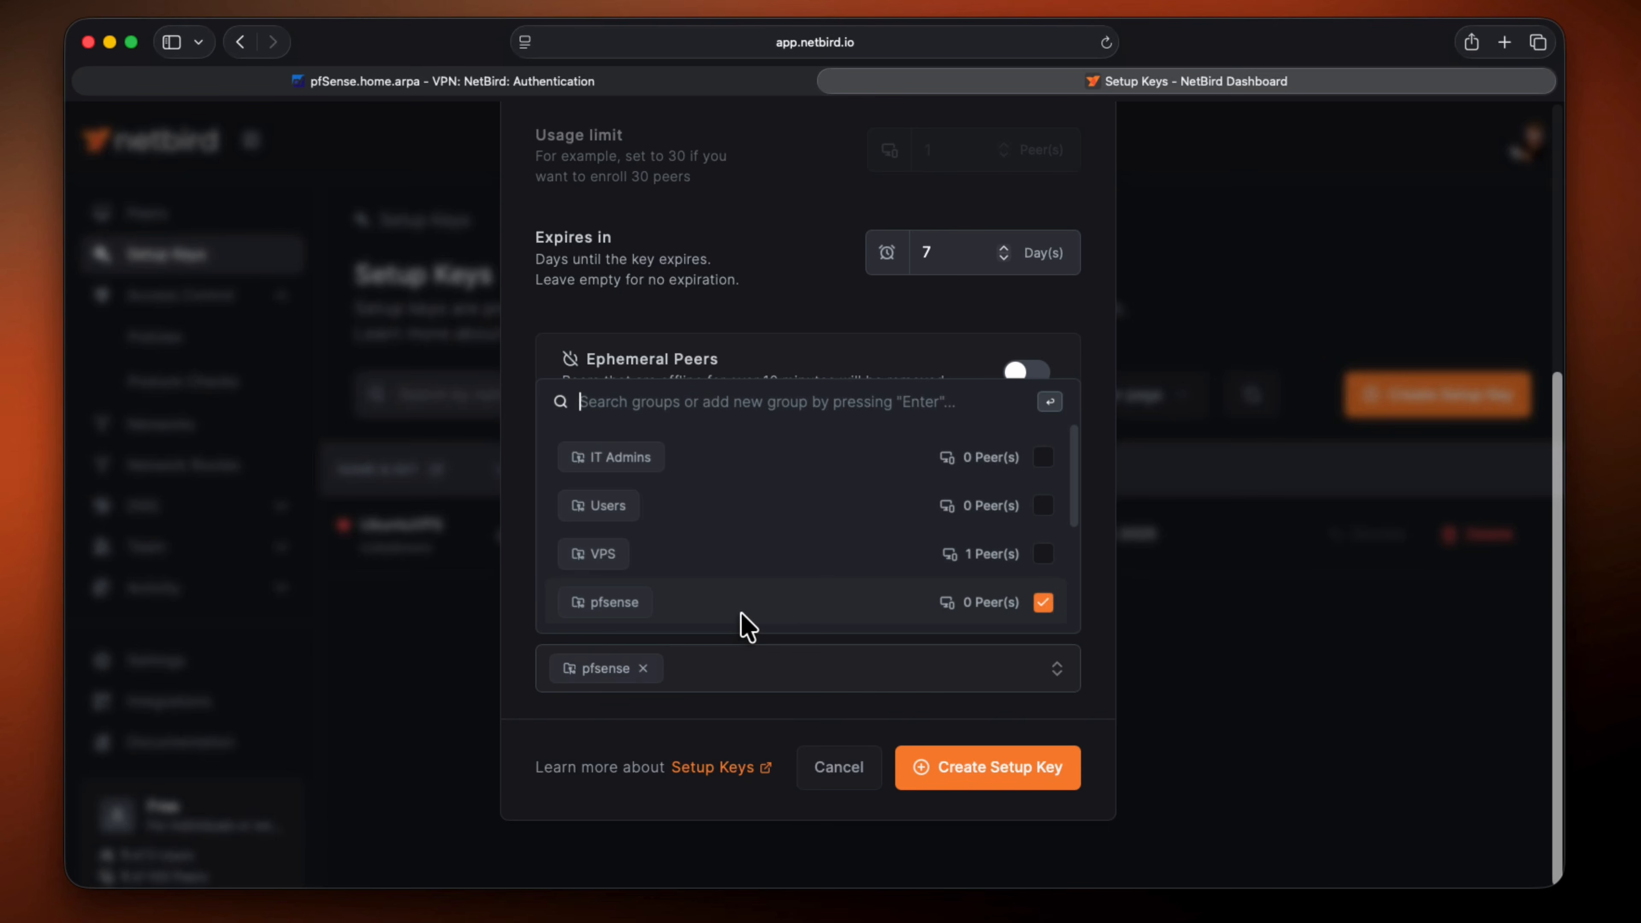
left_click(796, 719)
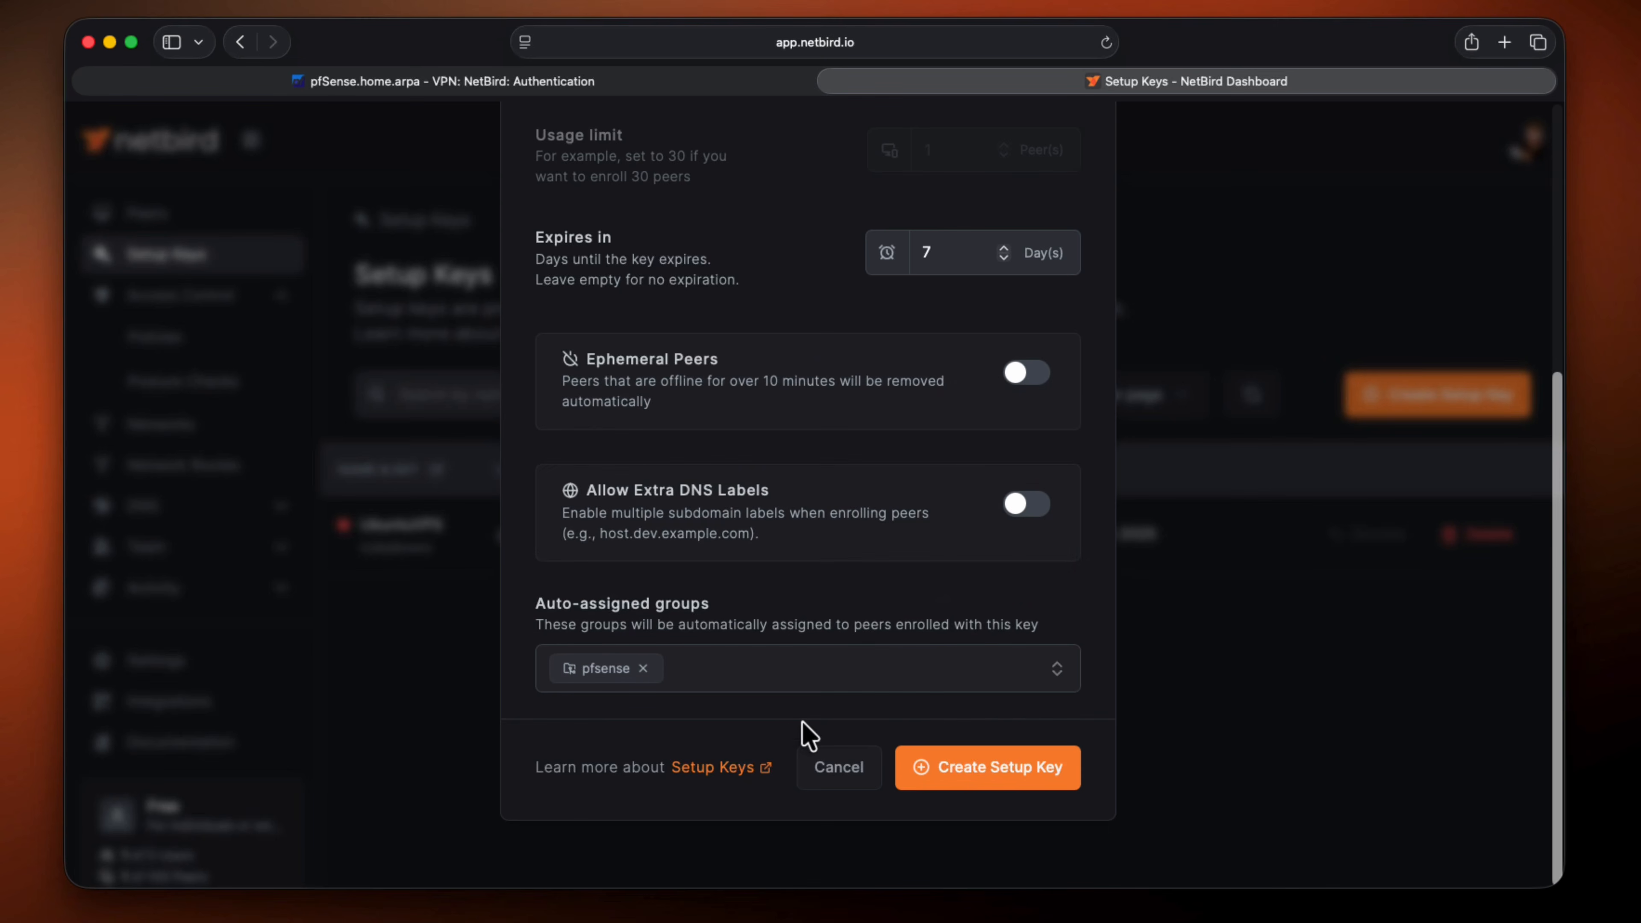
left_click(970, 773)
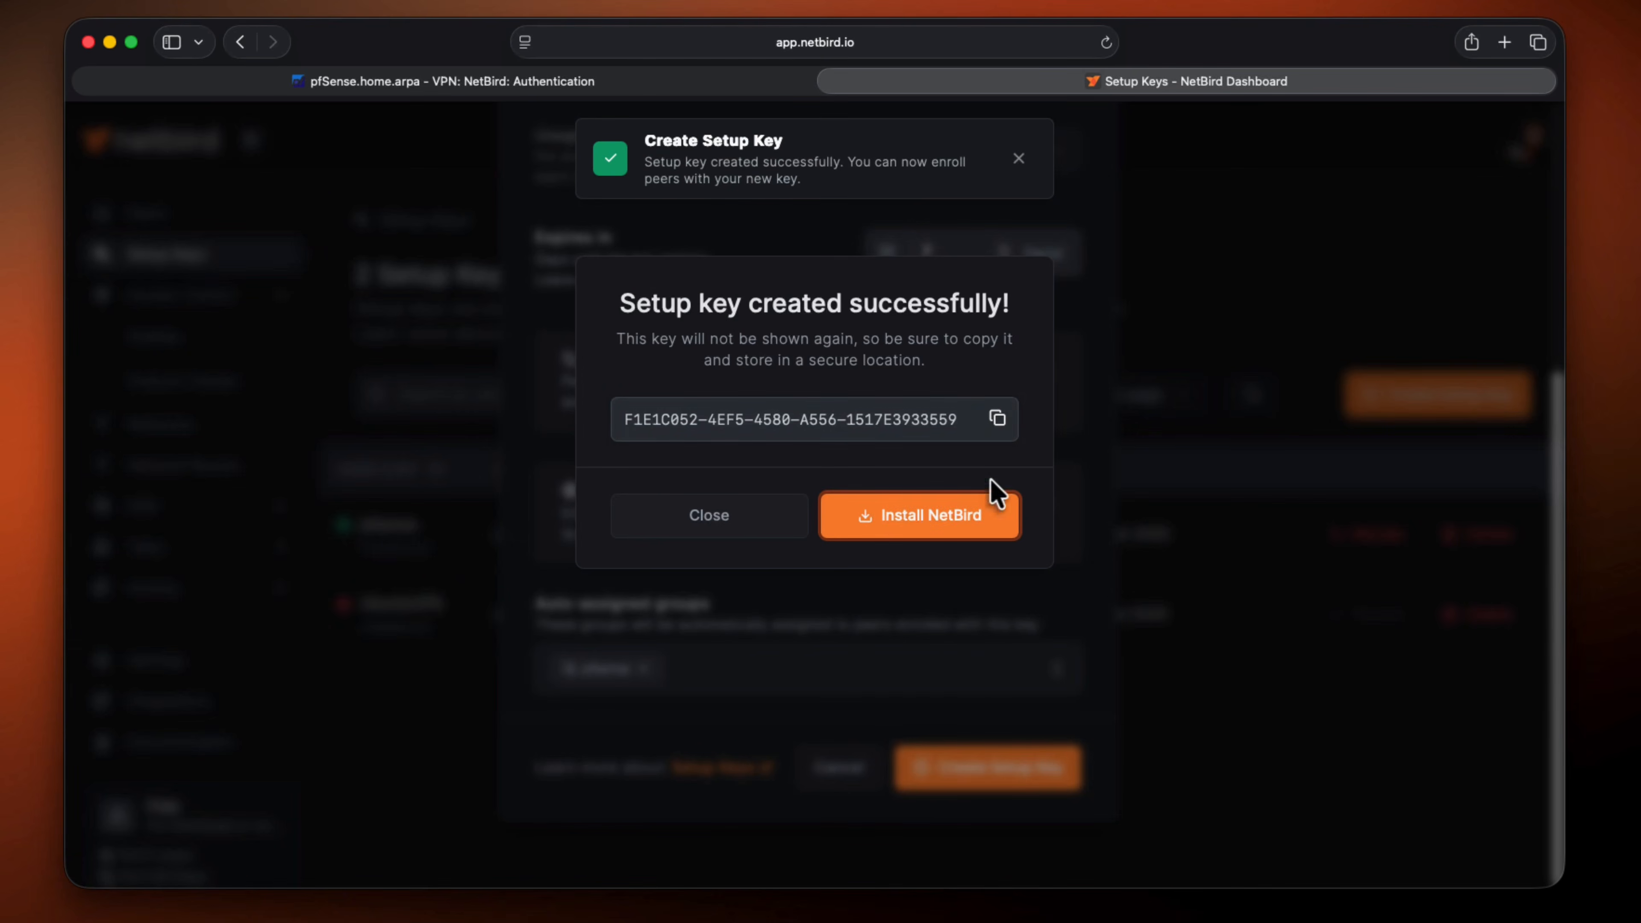
Copy the new setup key, paste it into the Setup Key field of pfSense's NetBird authentication page, and connect to the management service
left_click(997, 418)
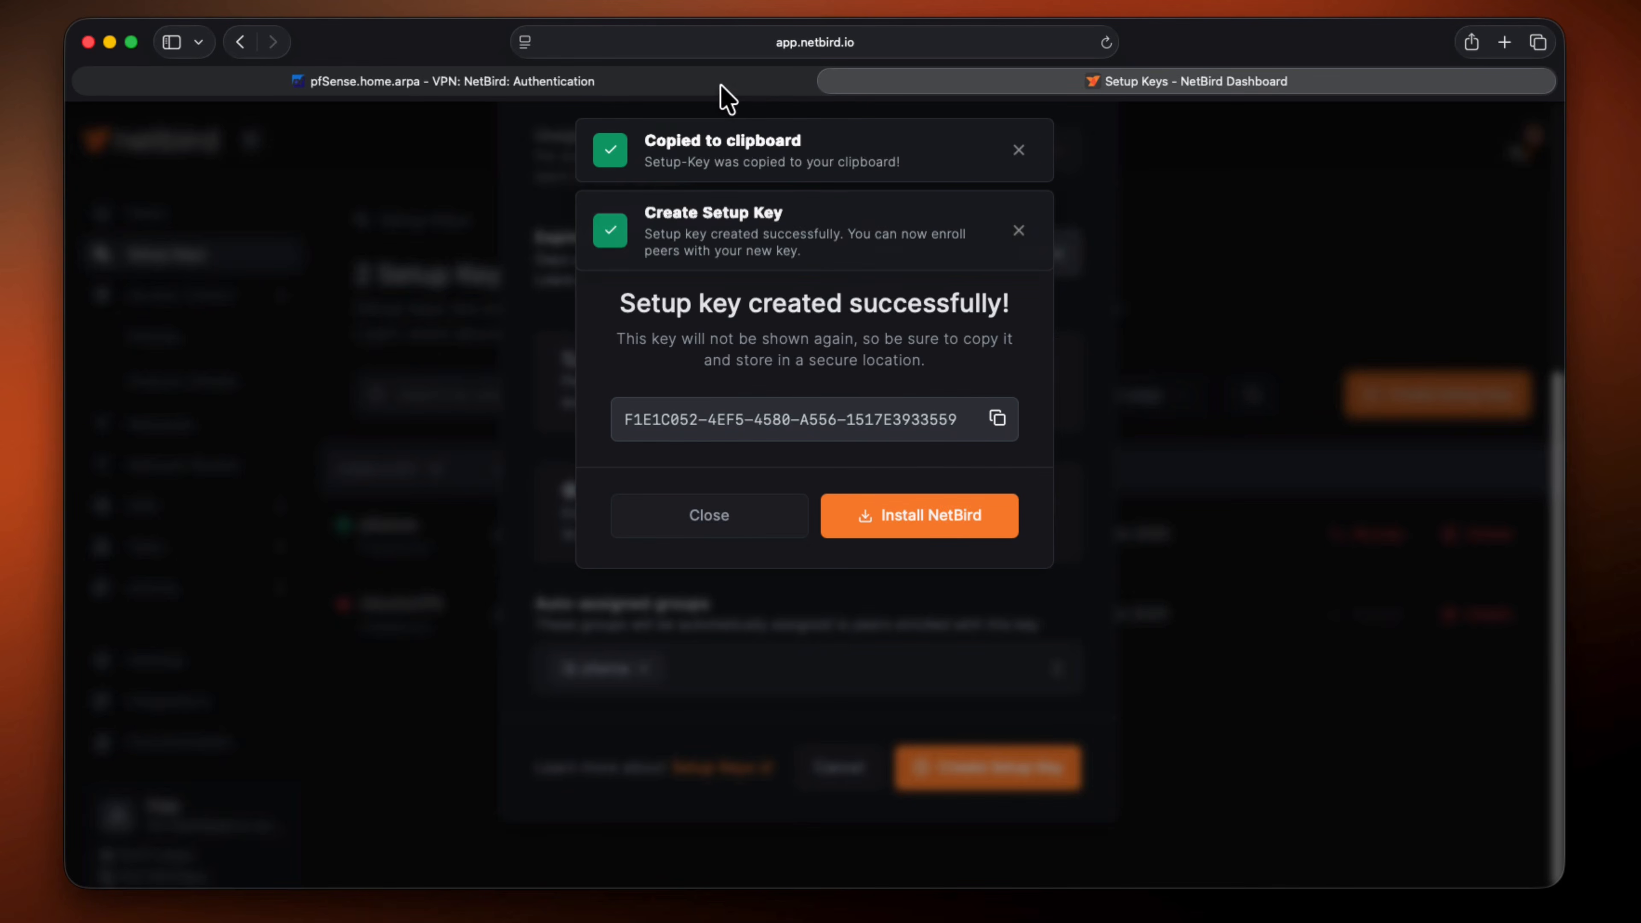
left_click(721, 84)
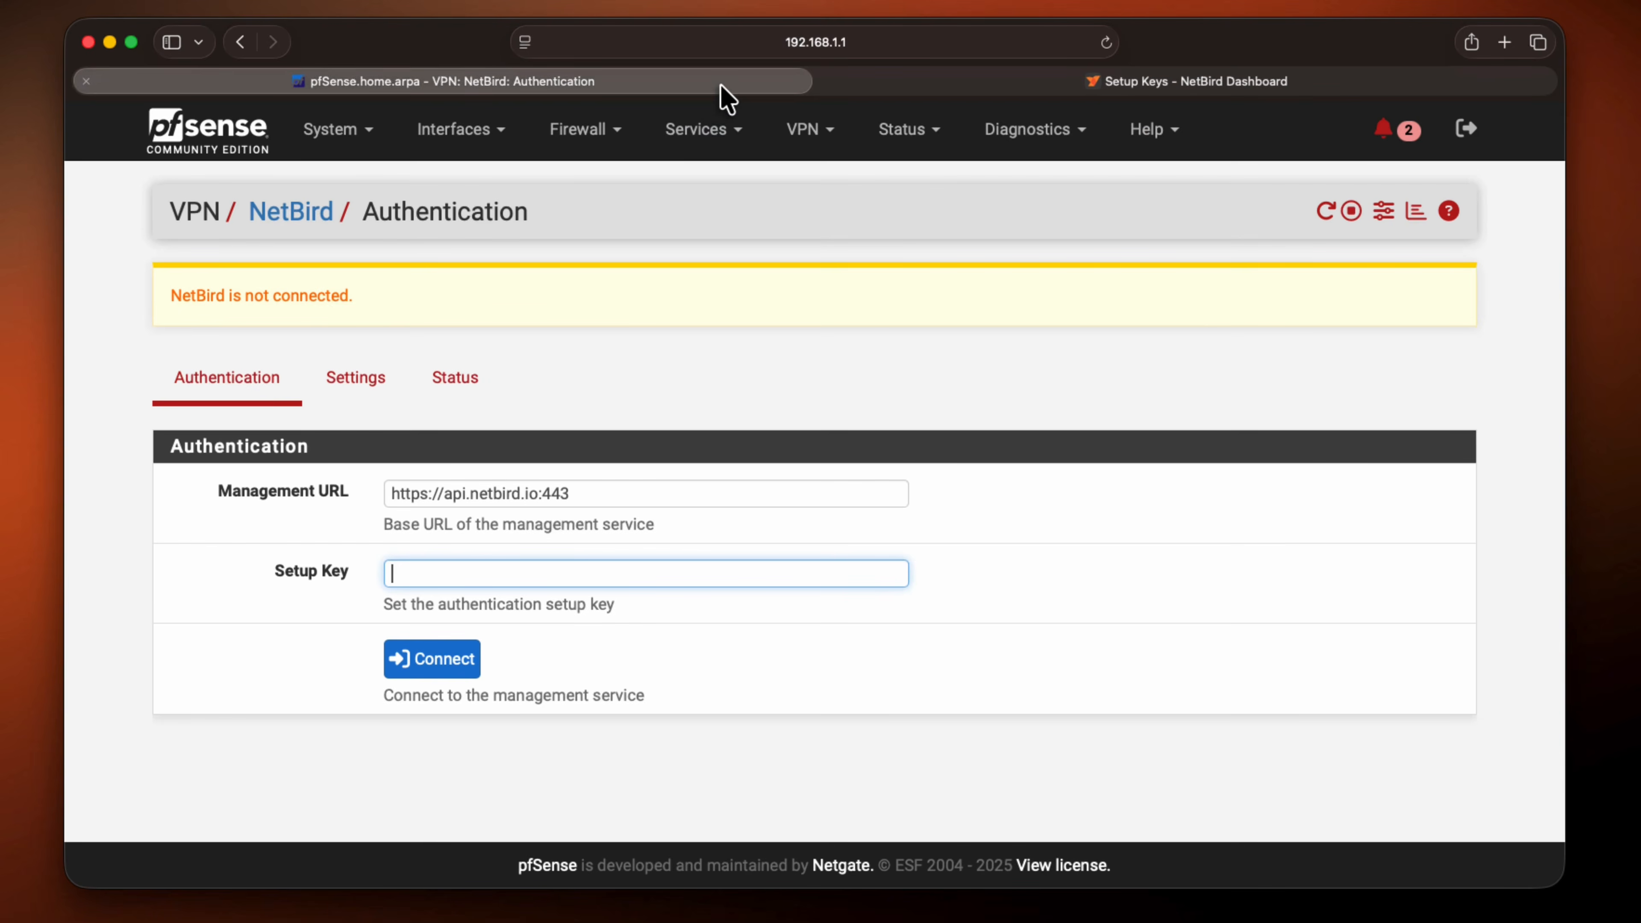
right_click(515, 575)
left_click(540, 623)
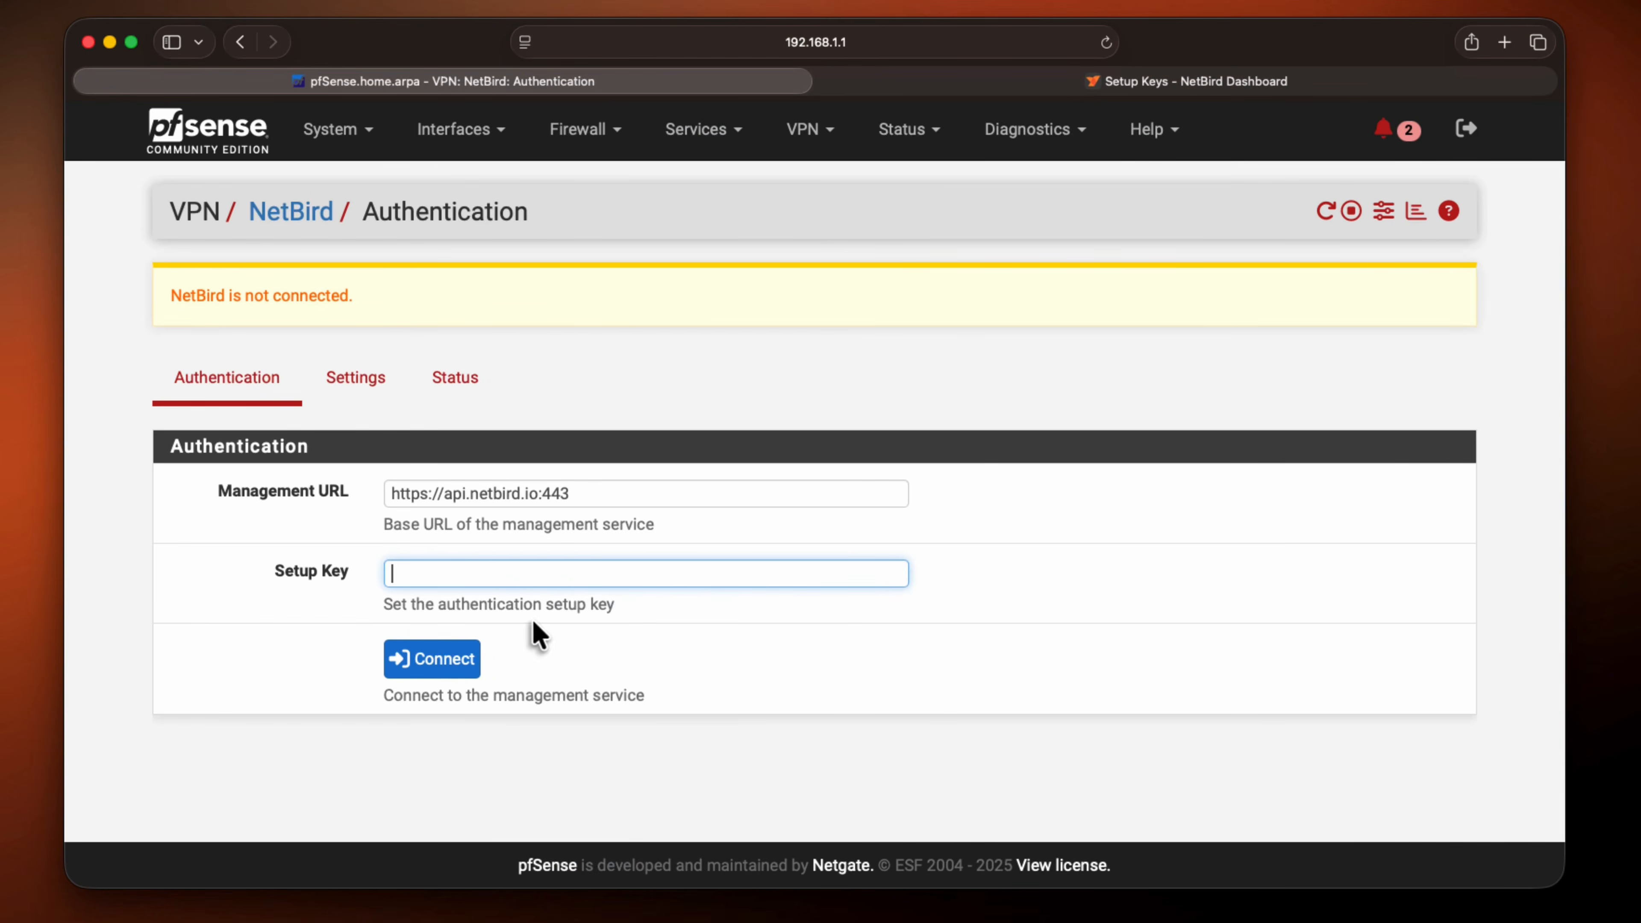
left_click(460, 662)
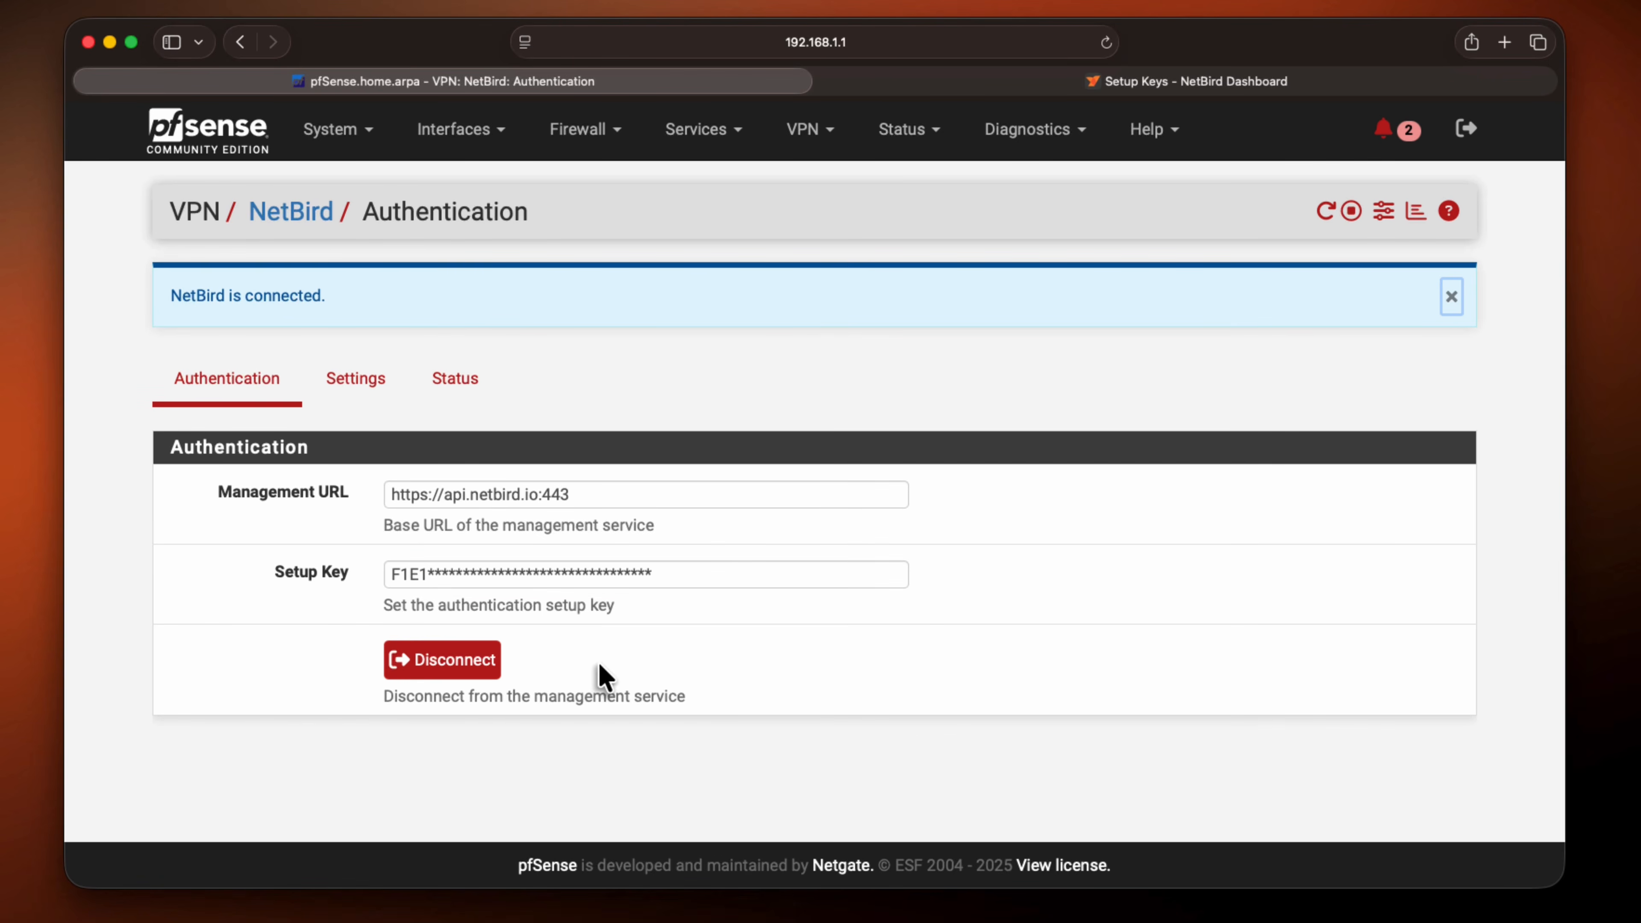
Open the NetBird settings page in pfSense and examine the Client Firewall options, especially the built-in traffic filtering
left_click_drag(342, 296, 162, 296)
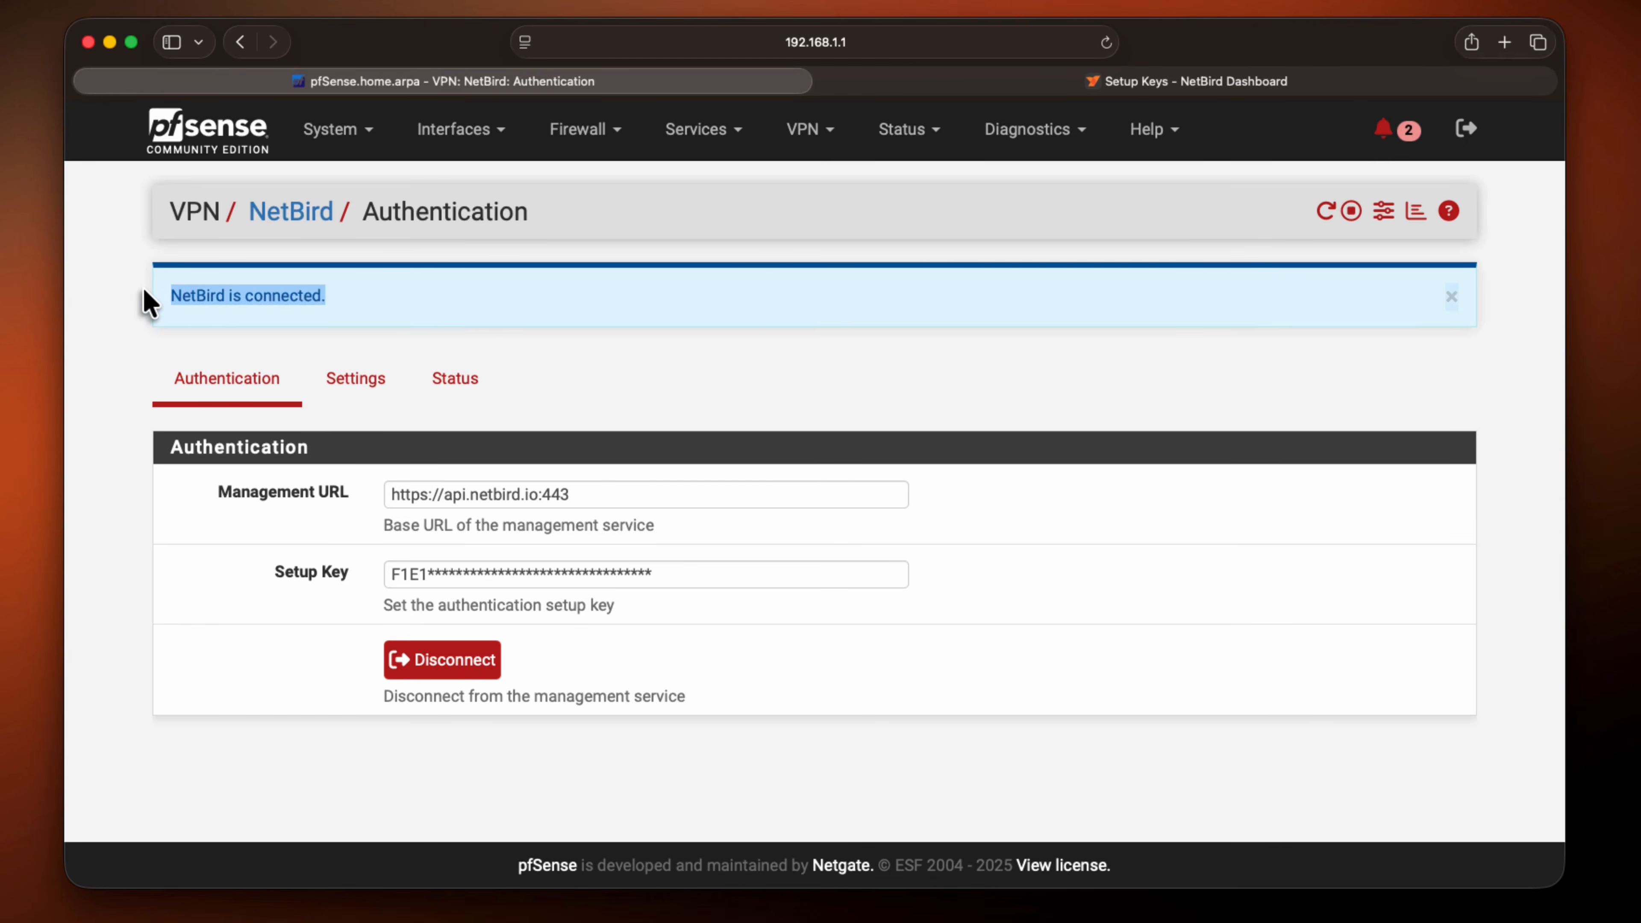
left_click(146, 294)
left_click(357, 386)
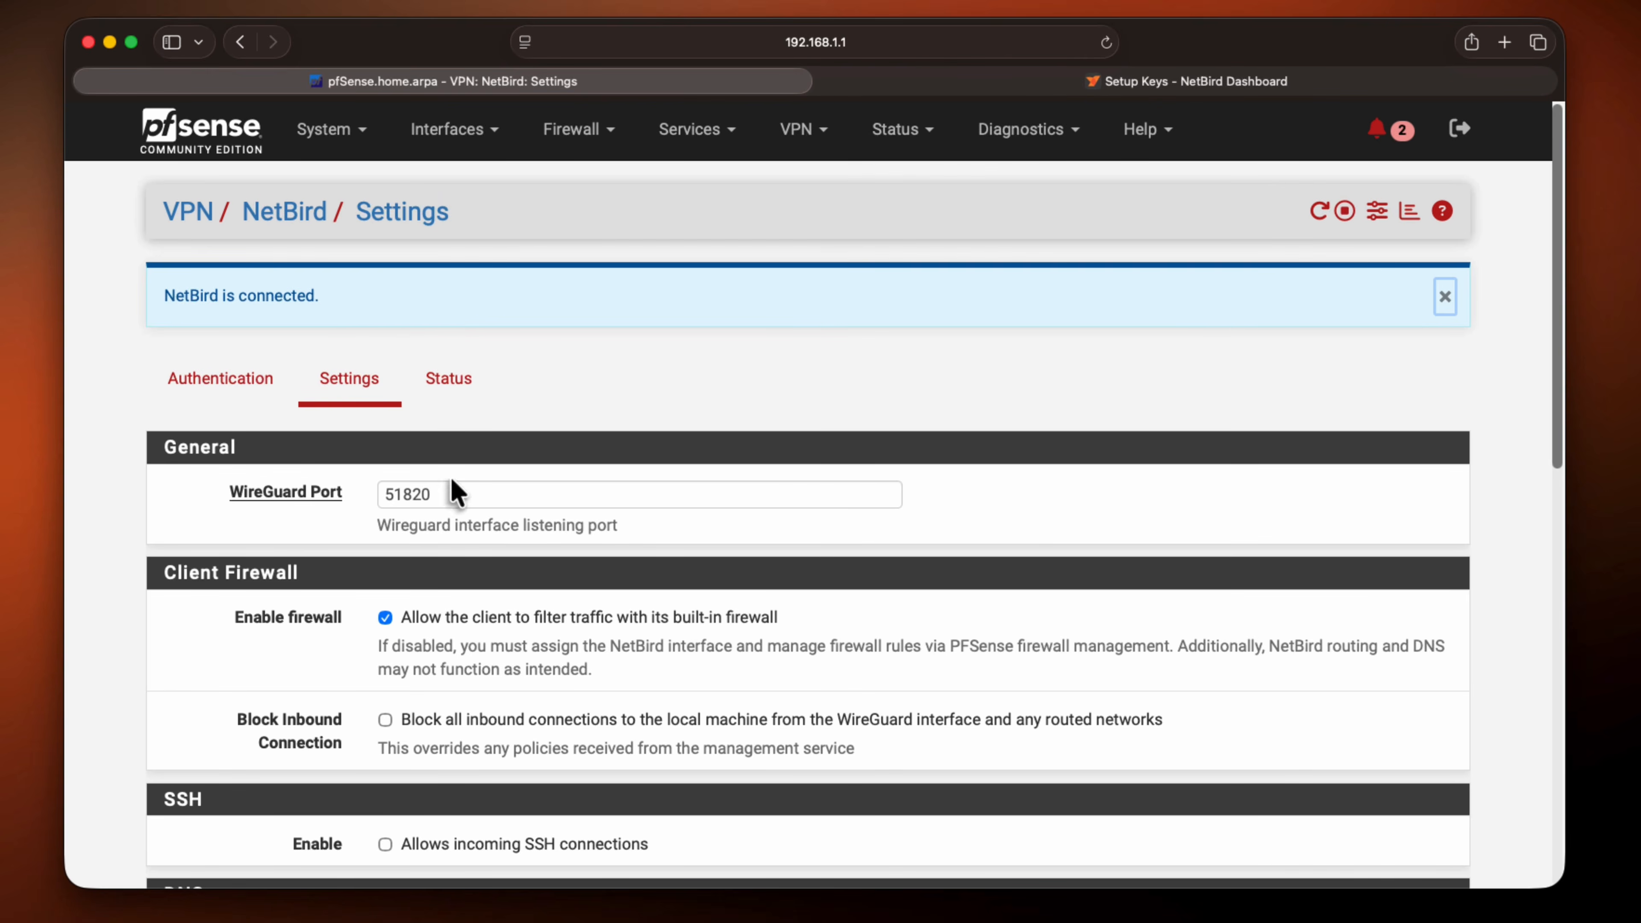
scroll(597, 619, "down", 2)
scroll(597, 619, "down", 2)
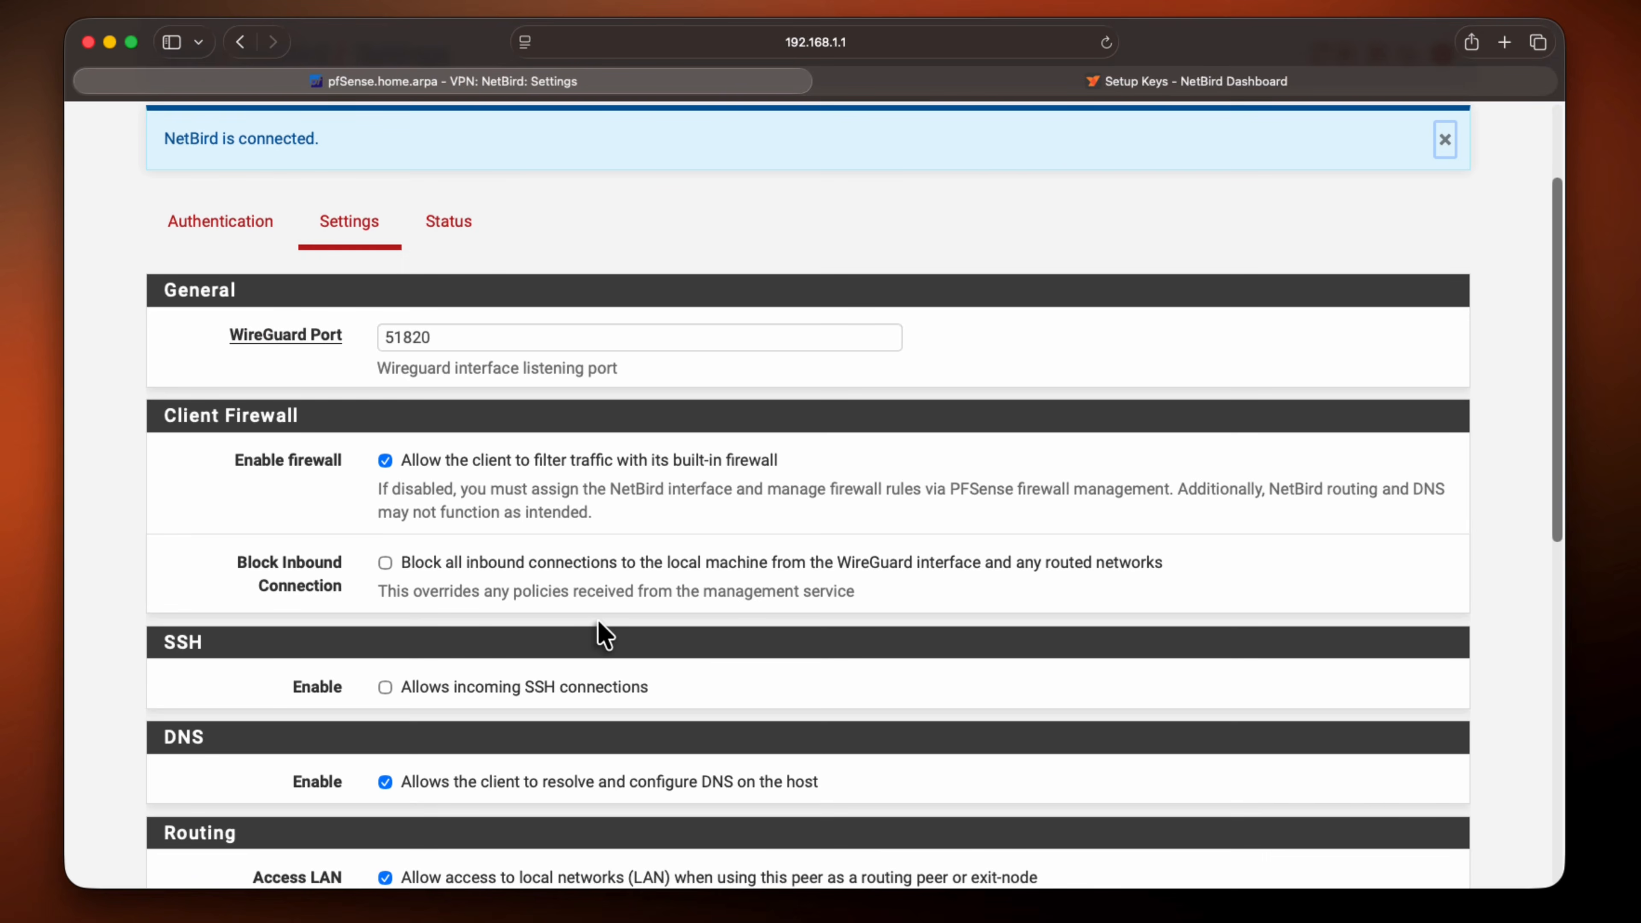
left_click_drag(634, 531, 406, 456)
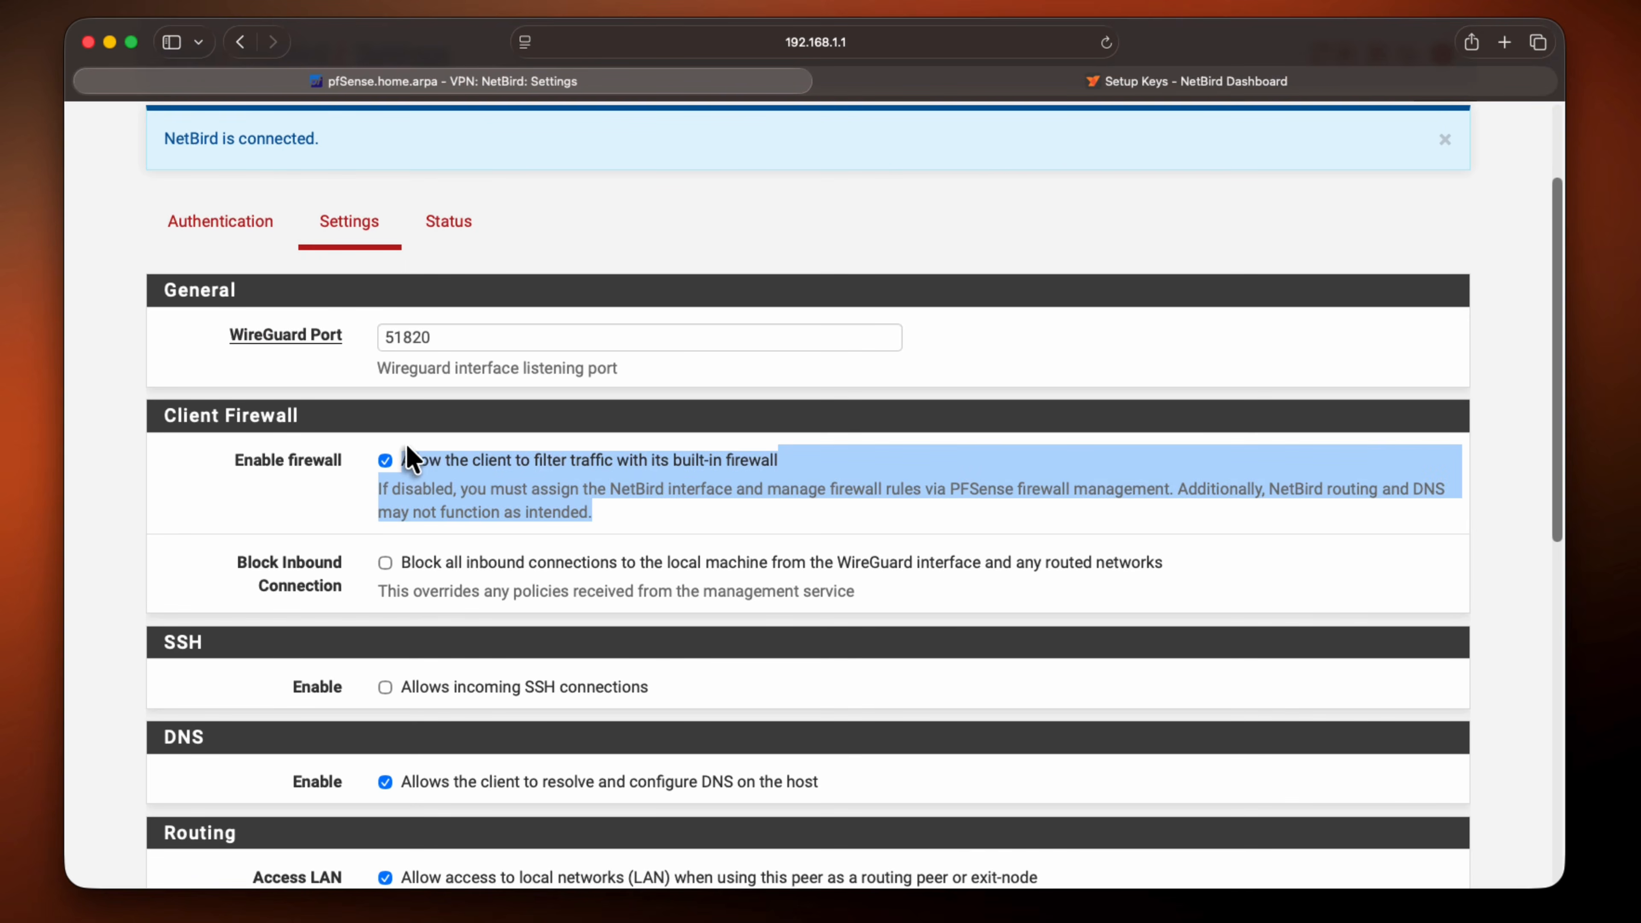
left_click(613, 515)
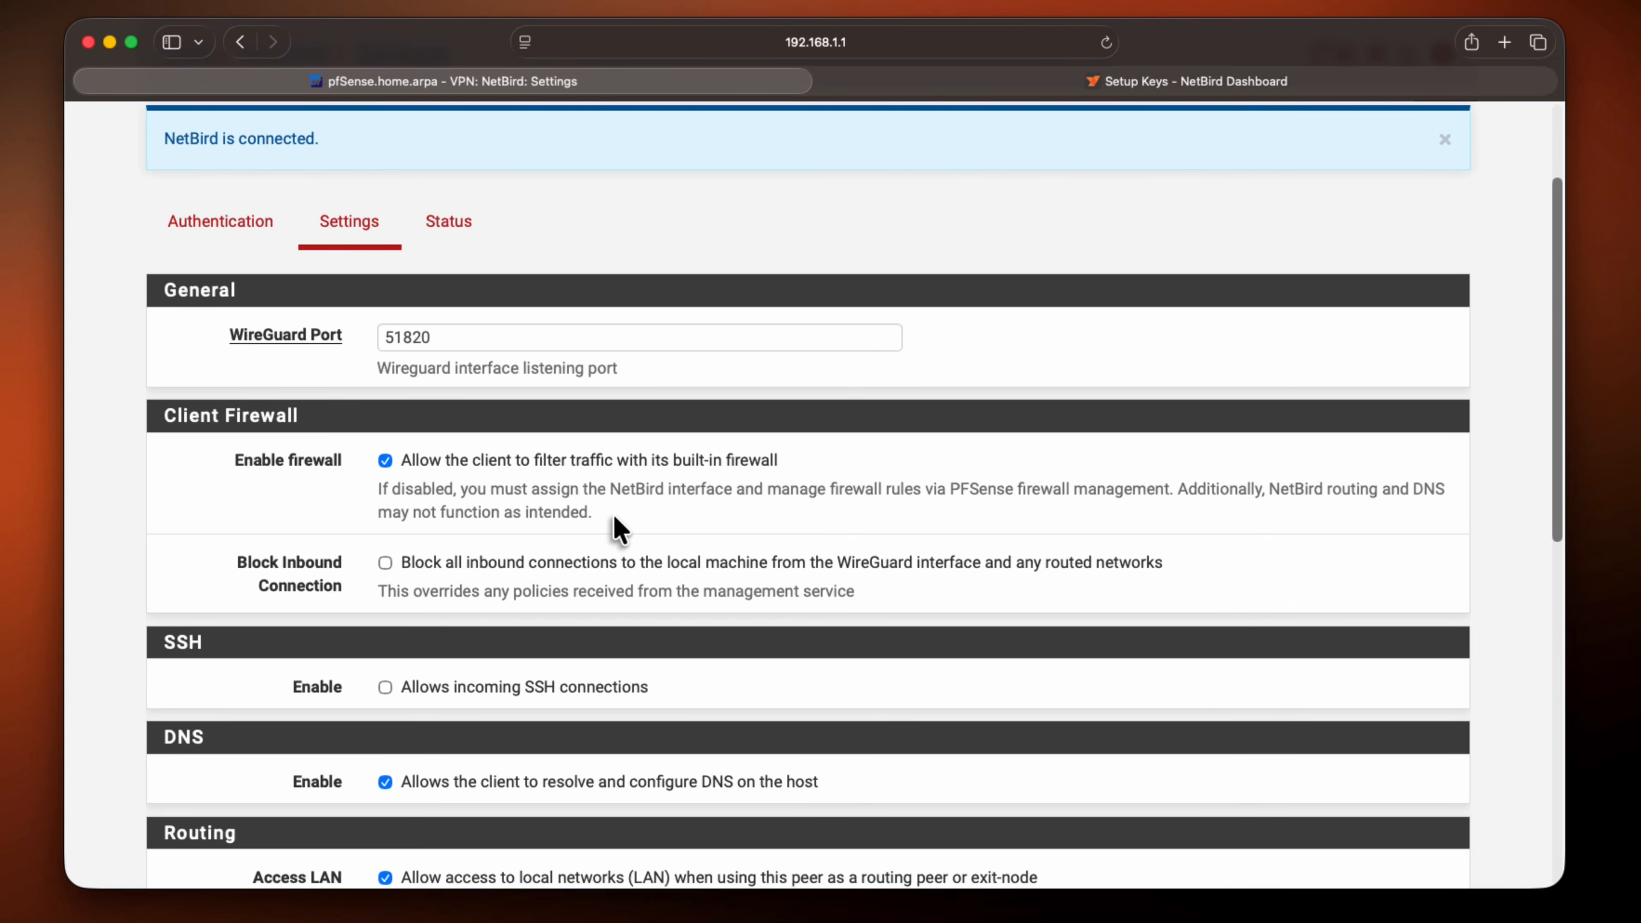
left_click(385, 461)
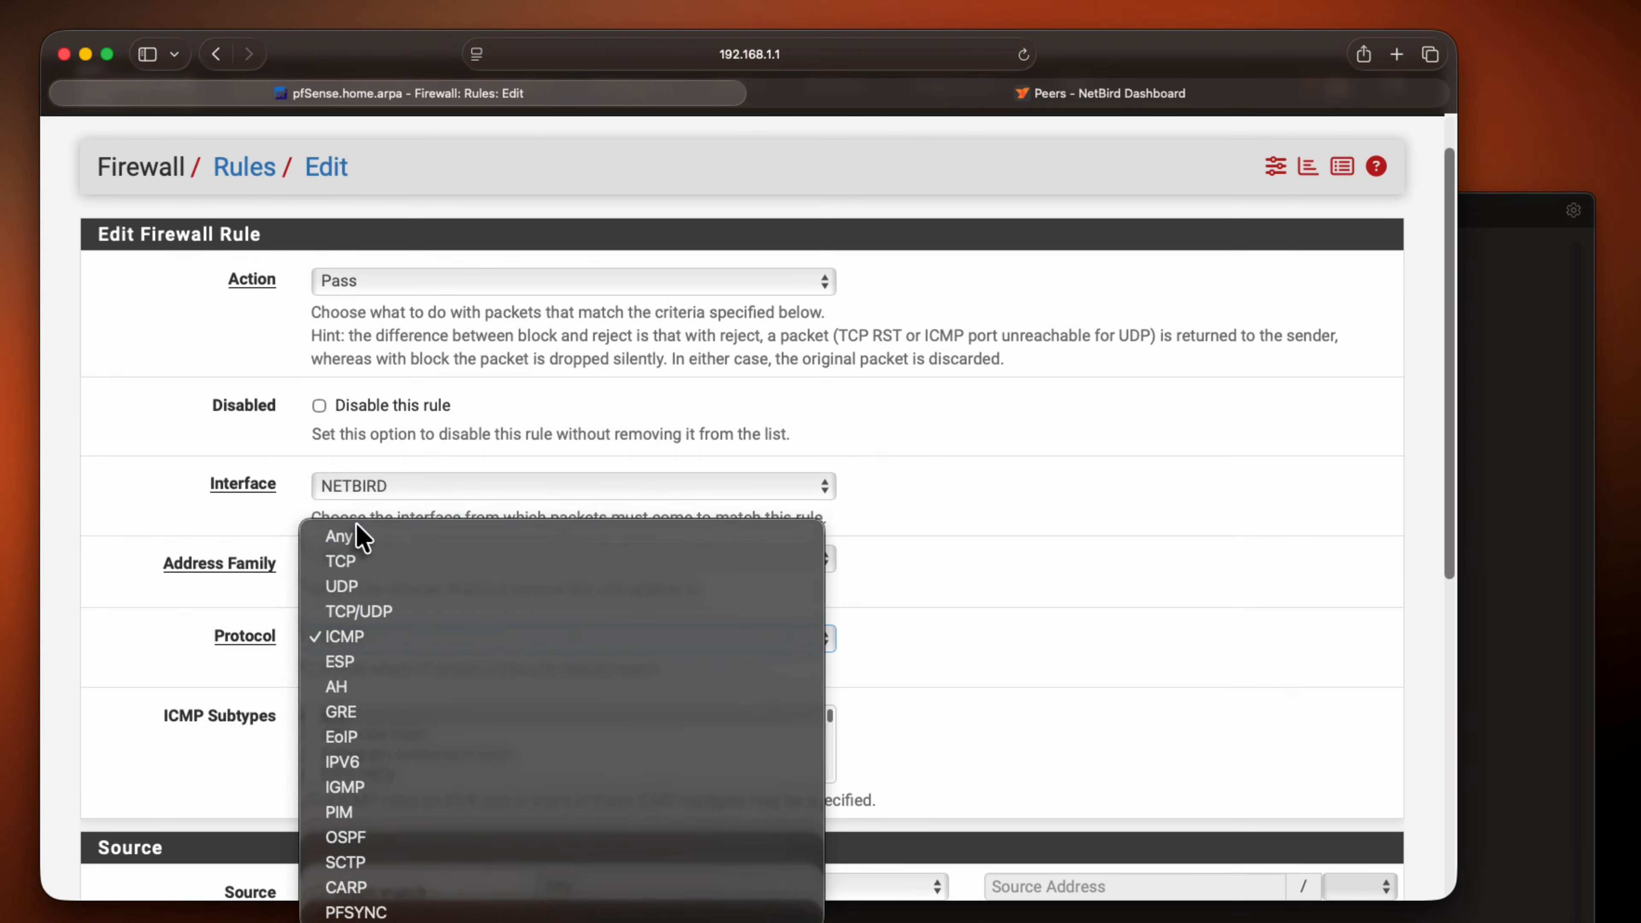
Review the pfSense firewall rule form with Pass action, NETBIRD interface, IPv4, and Any for protocol, source and destination
left_click(357, 525)
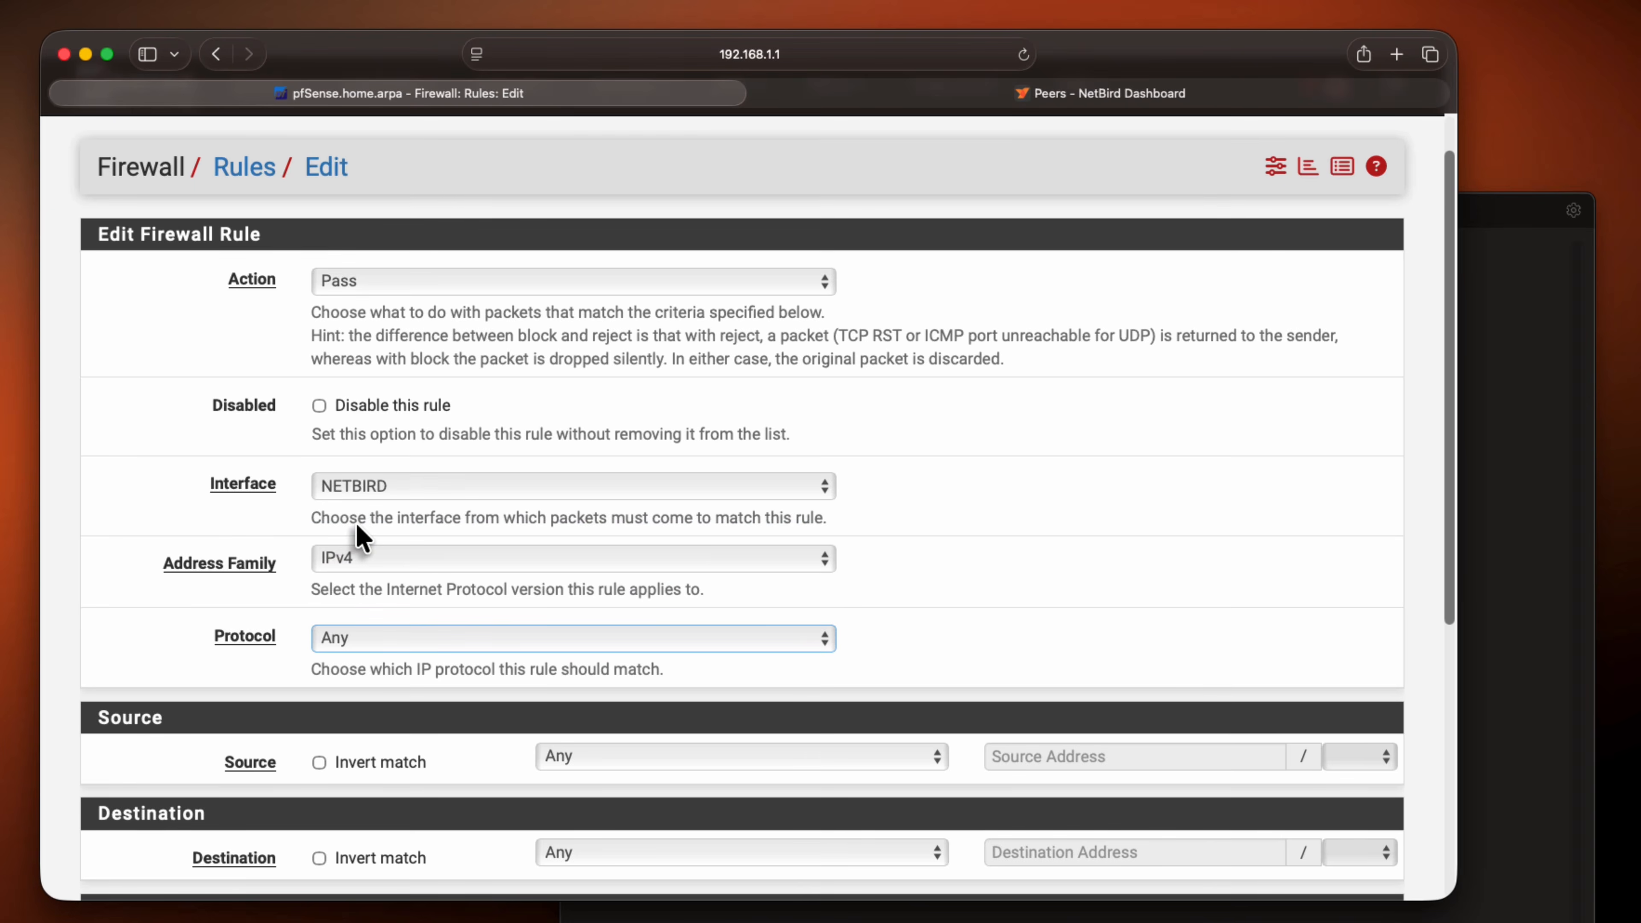
scroll(956, 579, "down", 1)
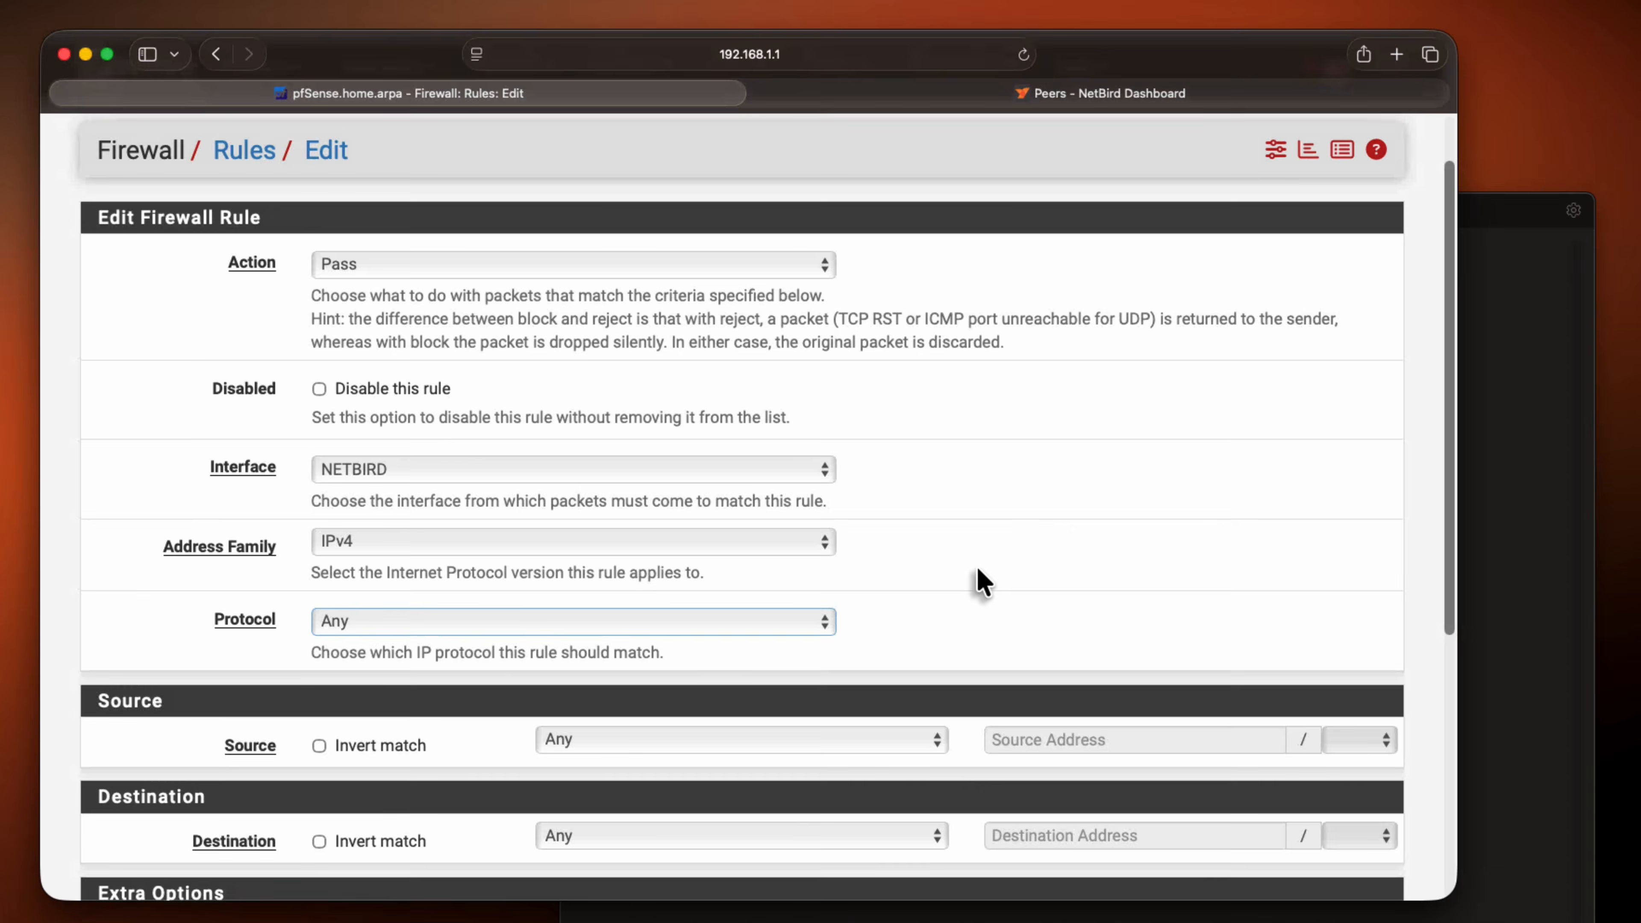
scroll(979, 577, "down", 5)
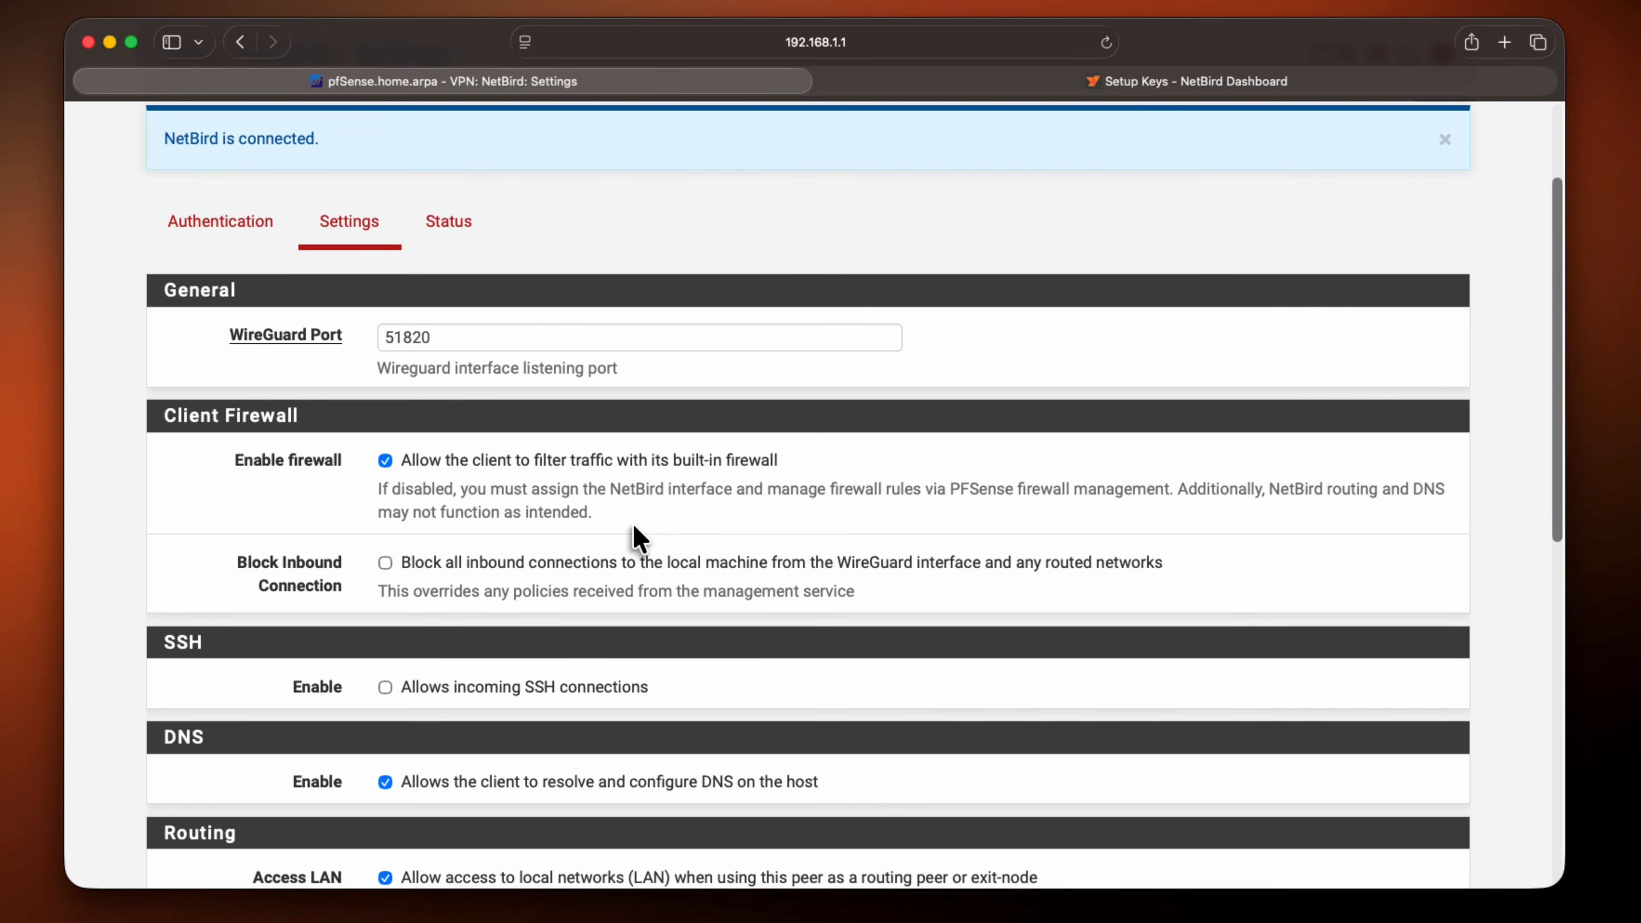
Open the NetBird status page in pfSense and examine the connection status, including relays, FQDN and NetBird IP
left_click(449, 226)
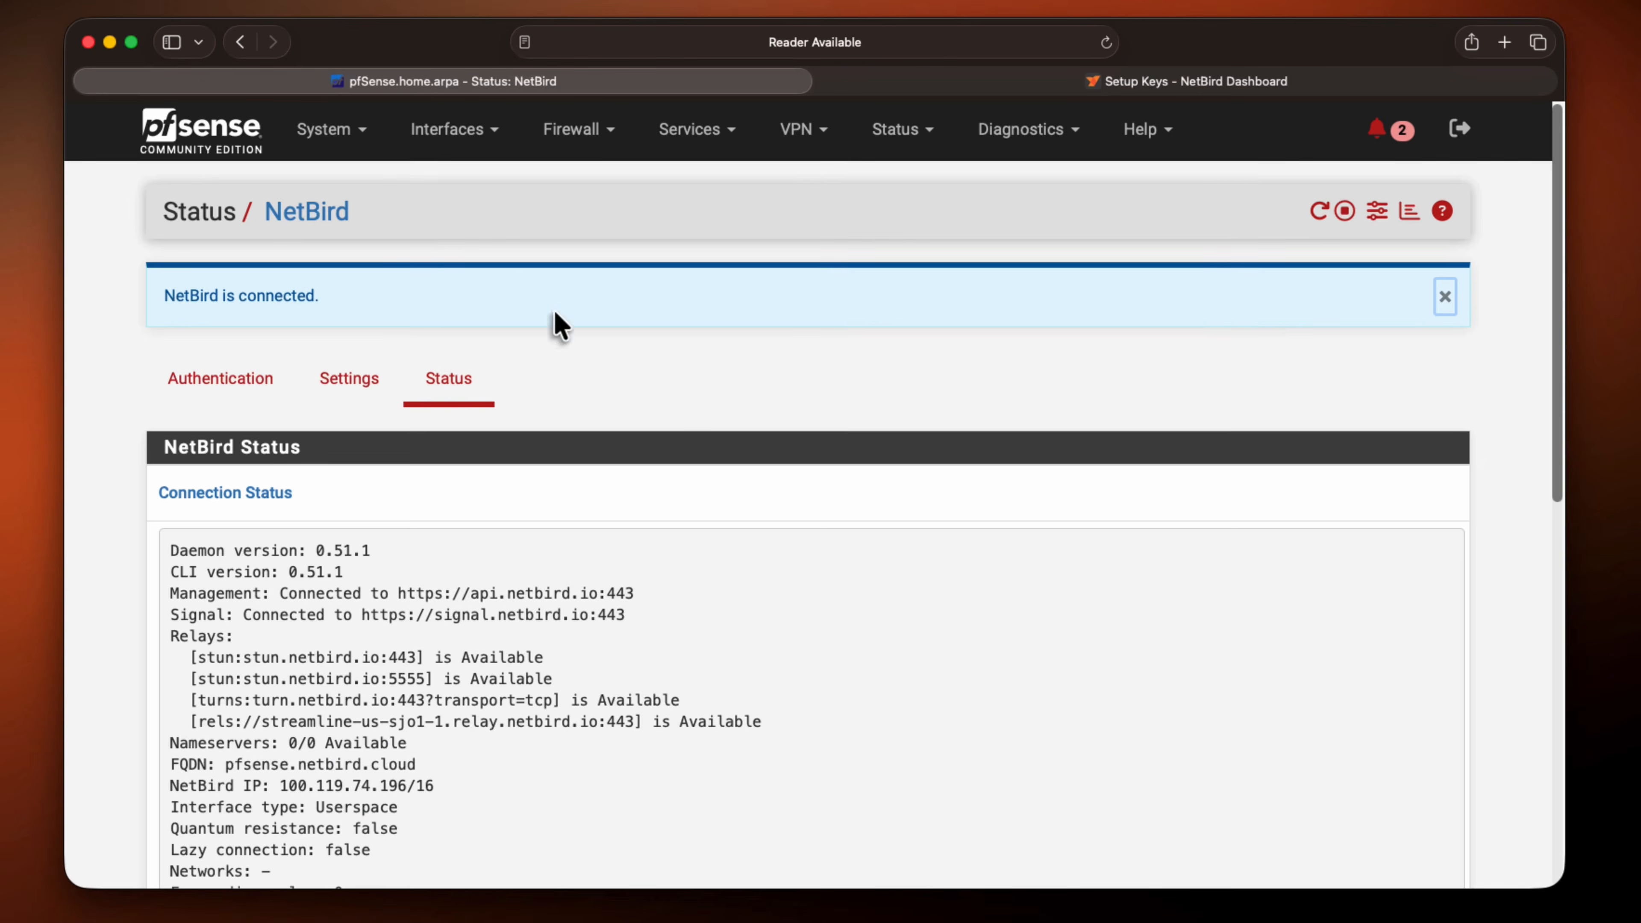
scroll(801, 517, "down", 3)
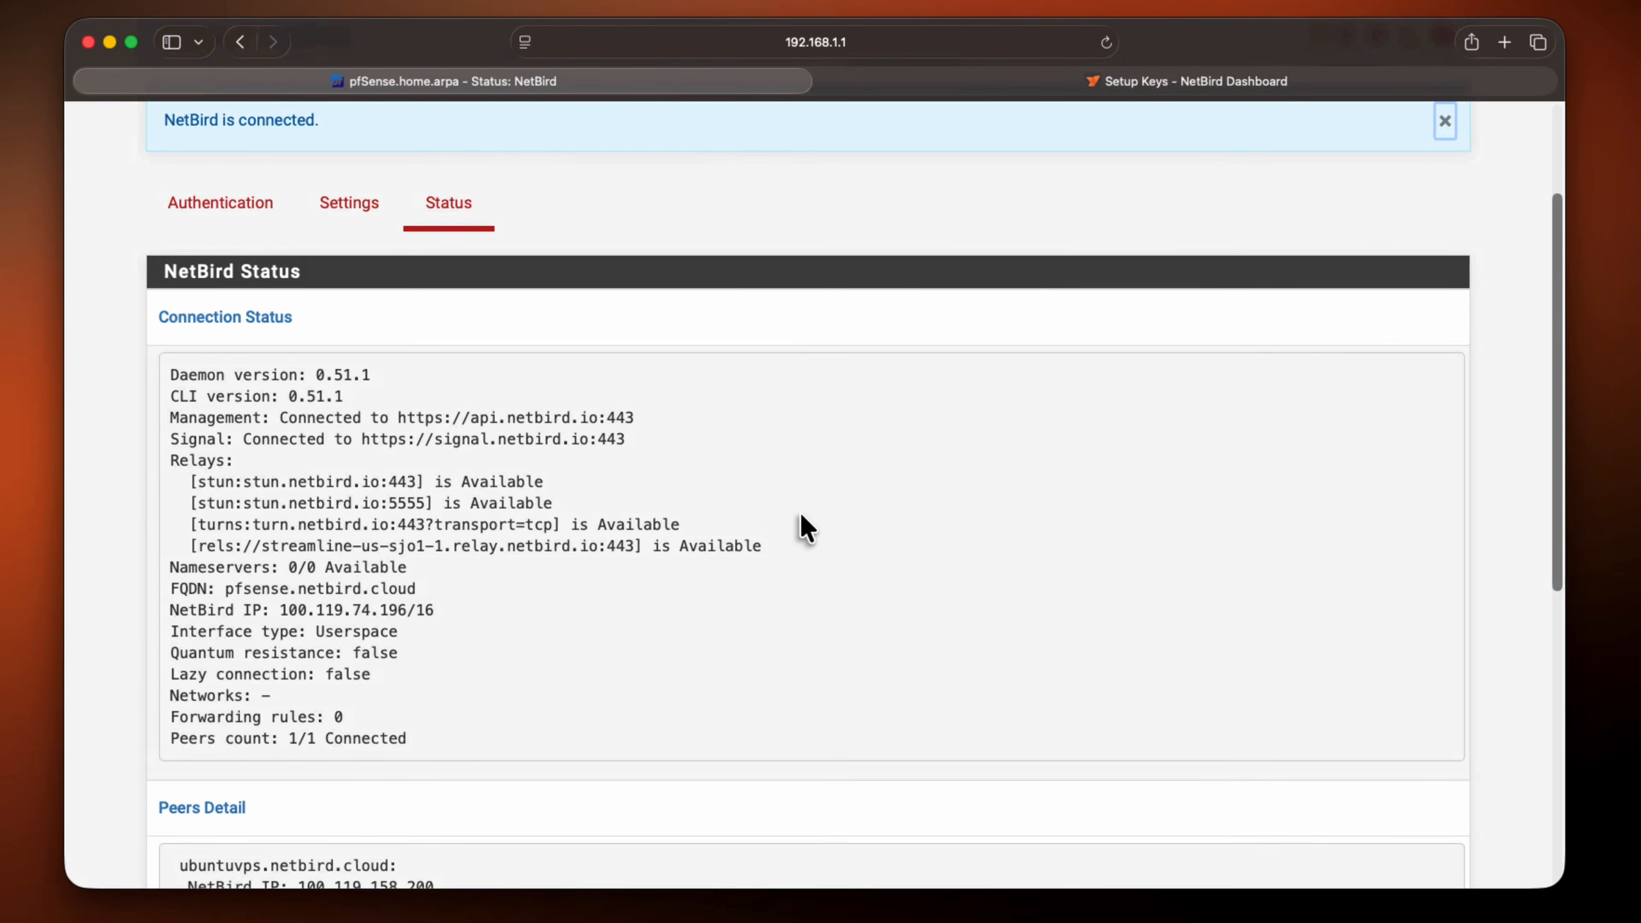
scroll(800, 514, "down", 2)
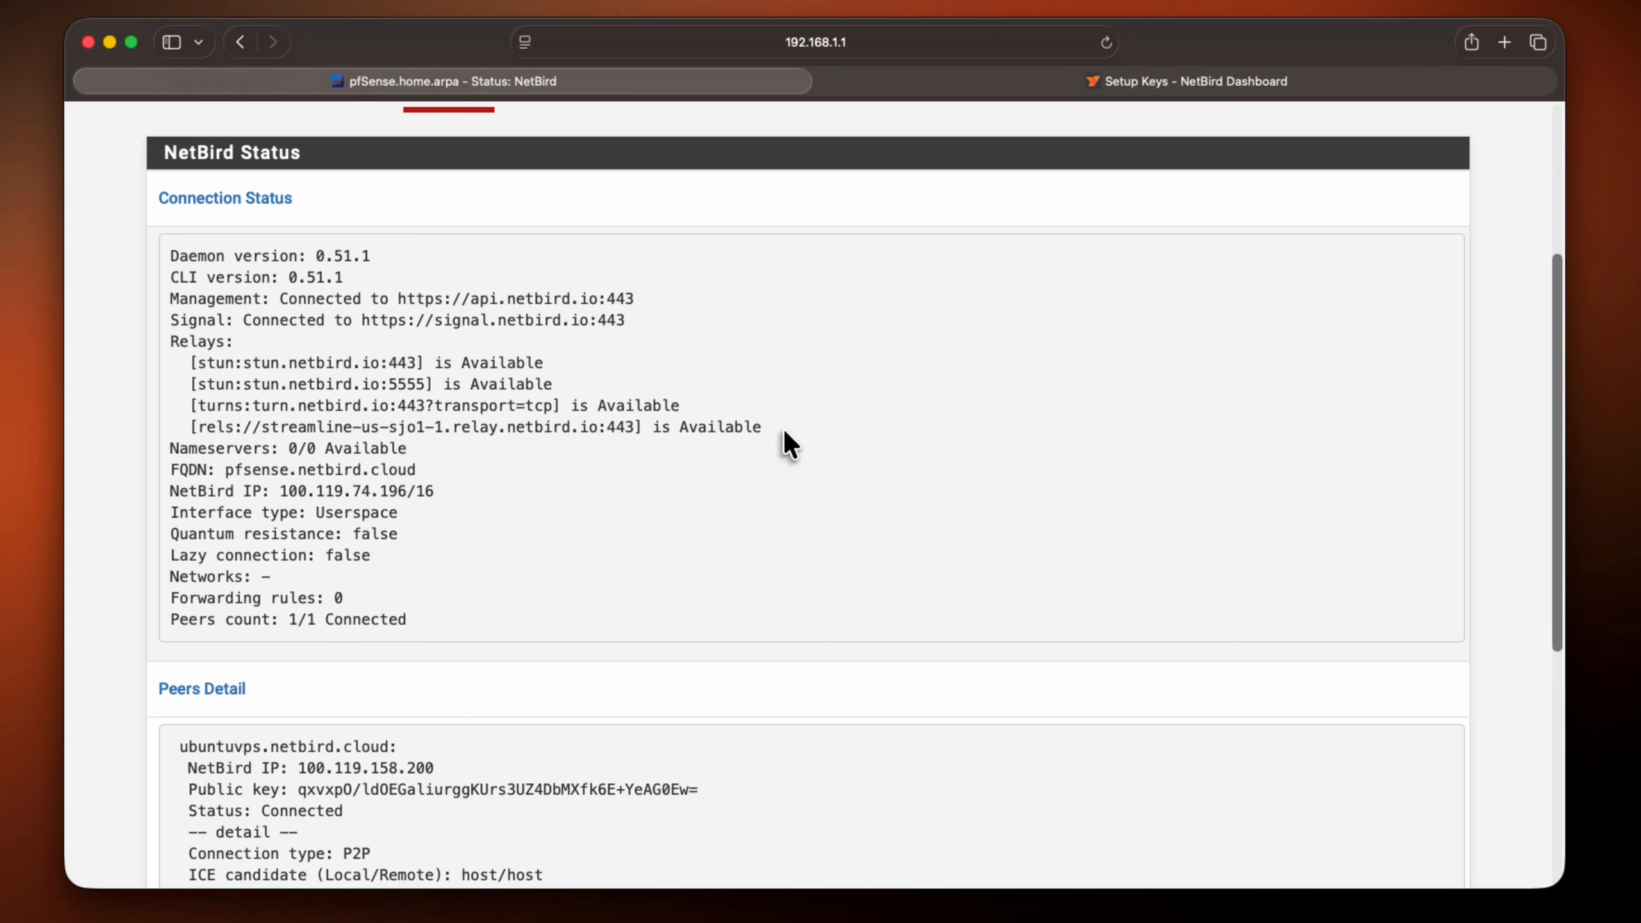
left_click_drag(779, 432, 147, 326)
left_click(349, 436)
left_click_drag(227, 469, 403, 472)
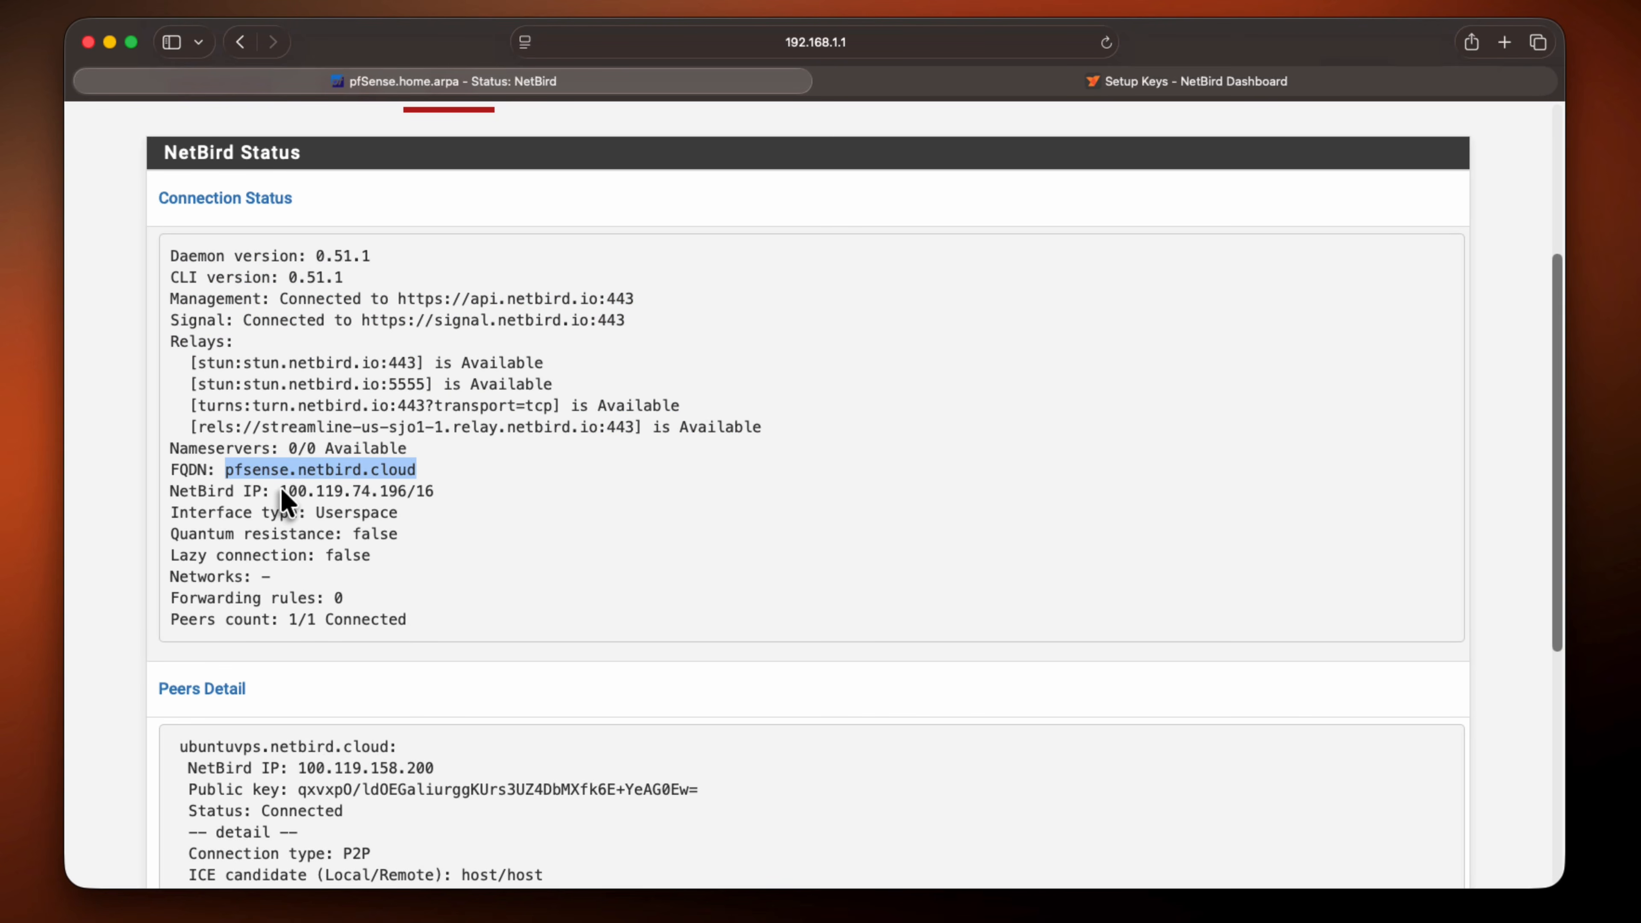
left_click_drag(282, 493, 422, 496)
Switch to the NetBird dashboard, close the created setup key dialog, and check the pfSense peer's address in the peers list
left_click(894, 87)
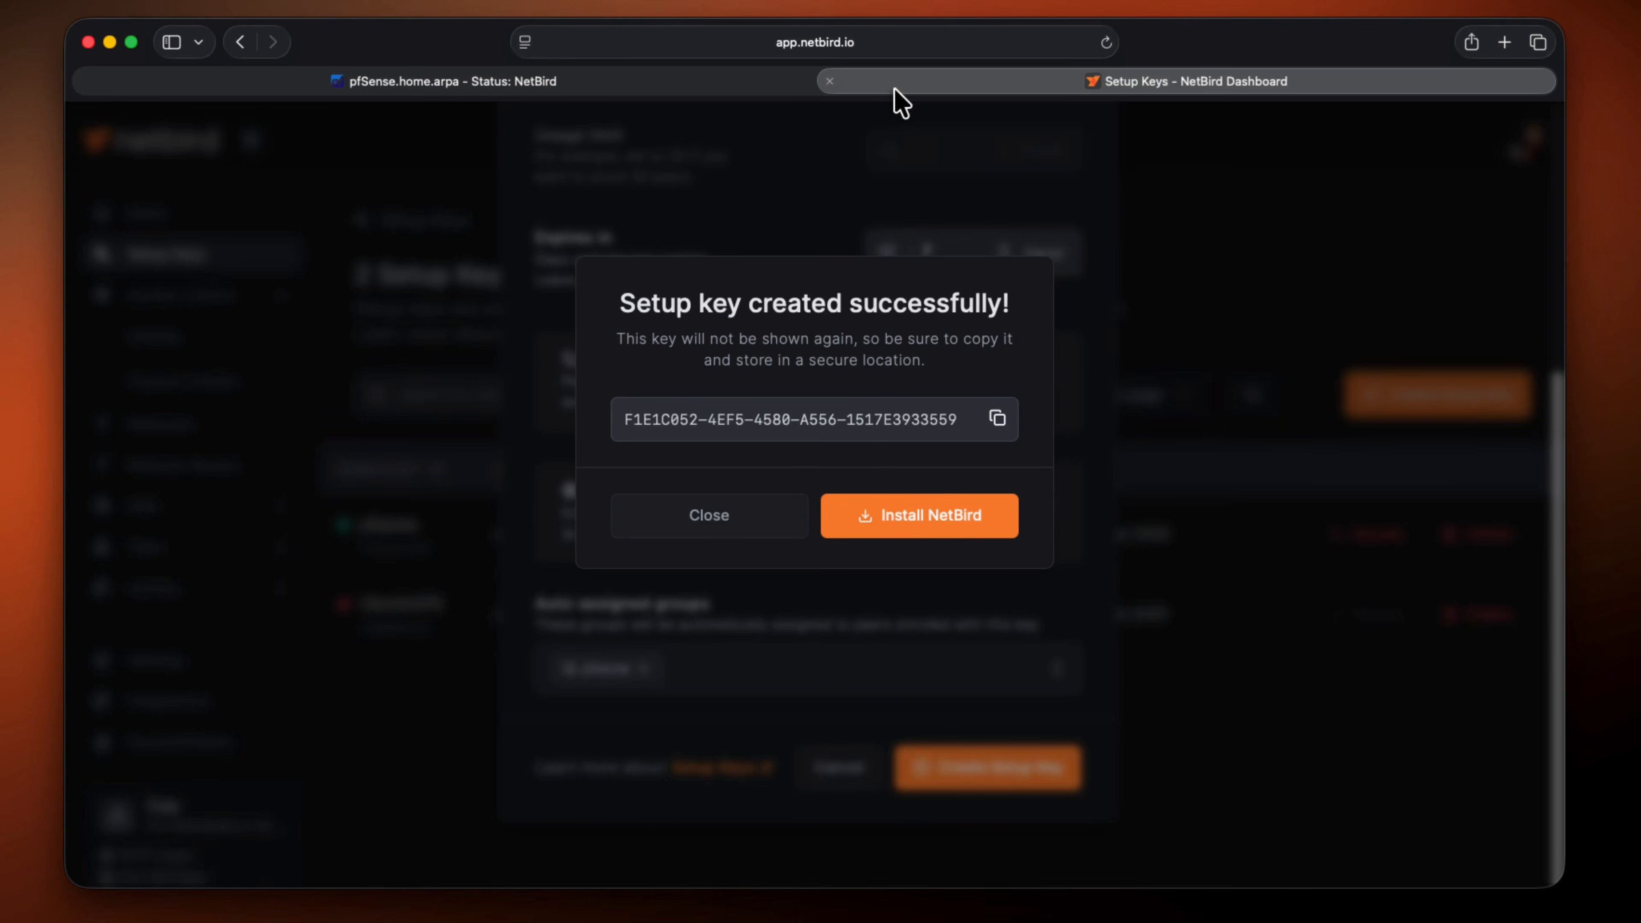
left_click(716, 515)
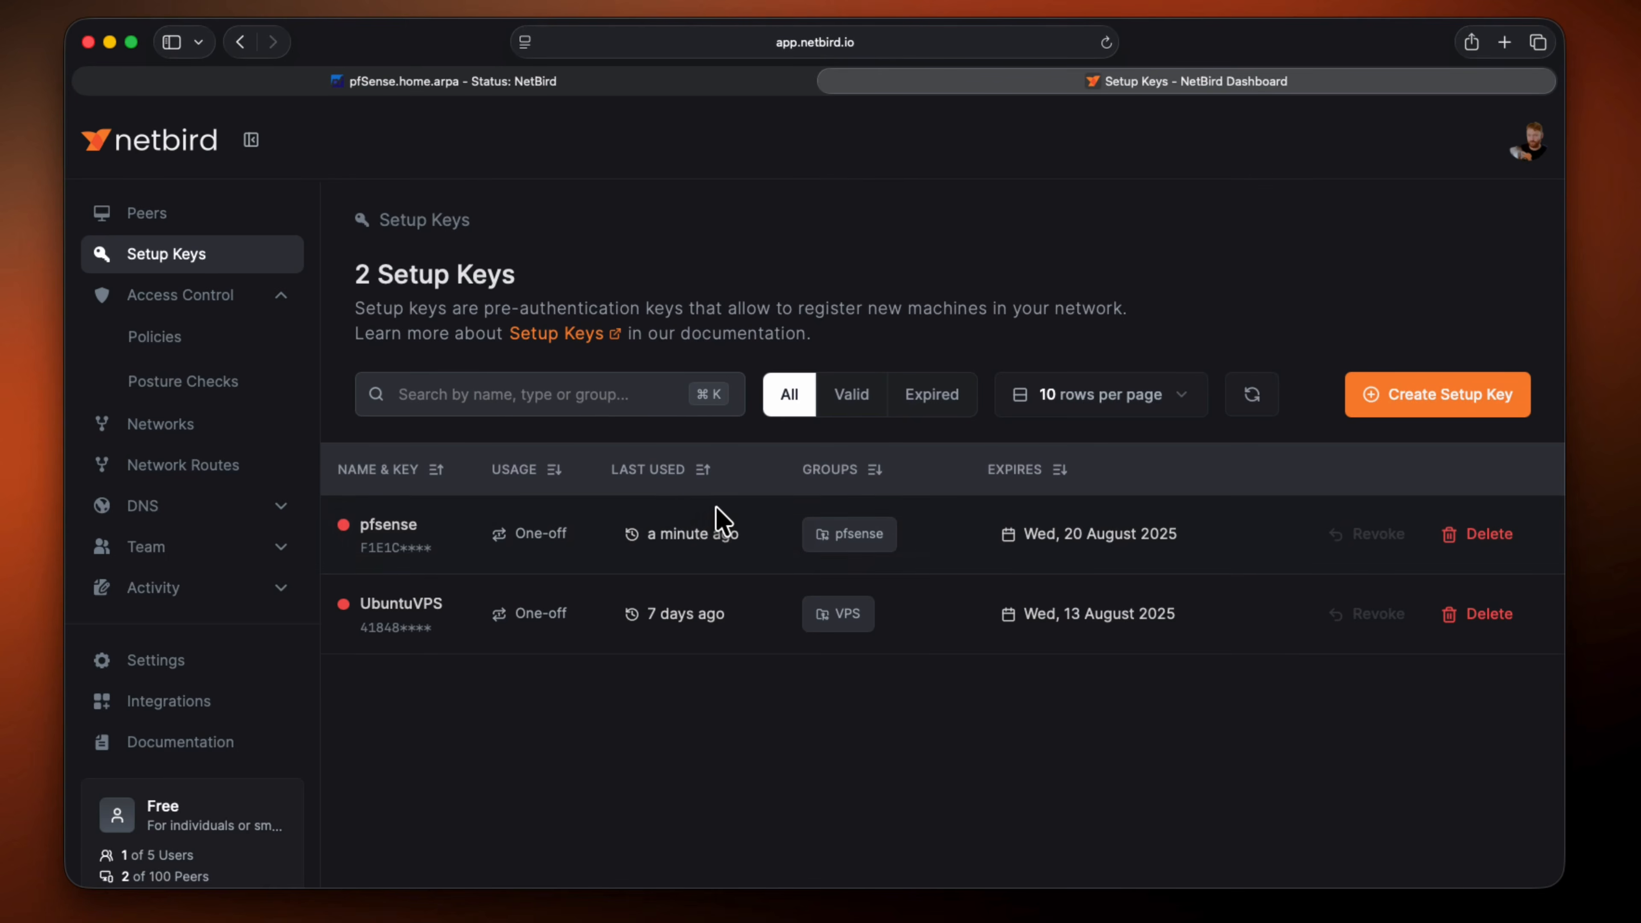
left_click(244, 218)
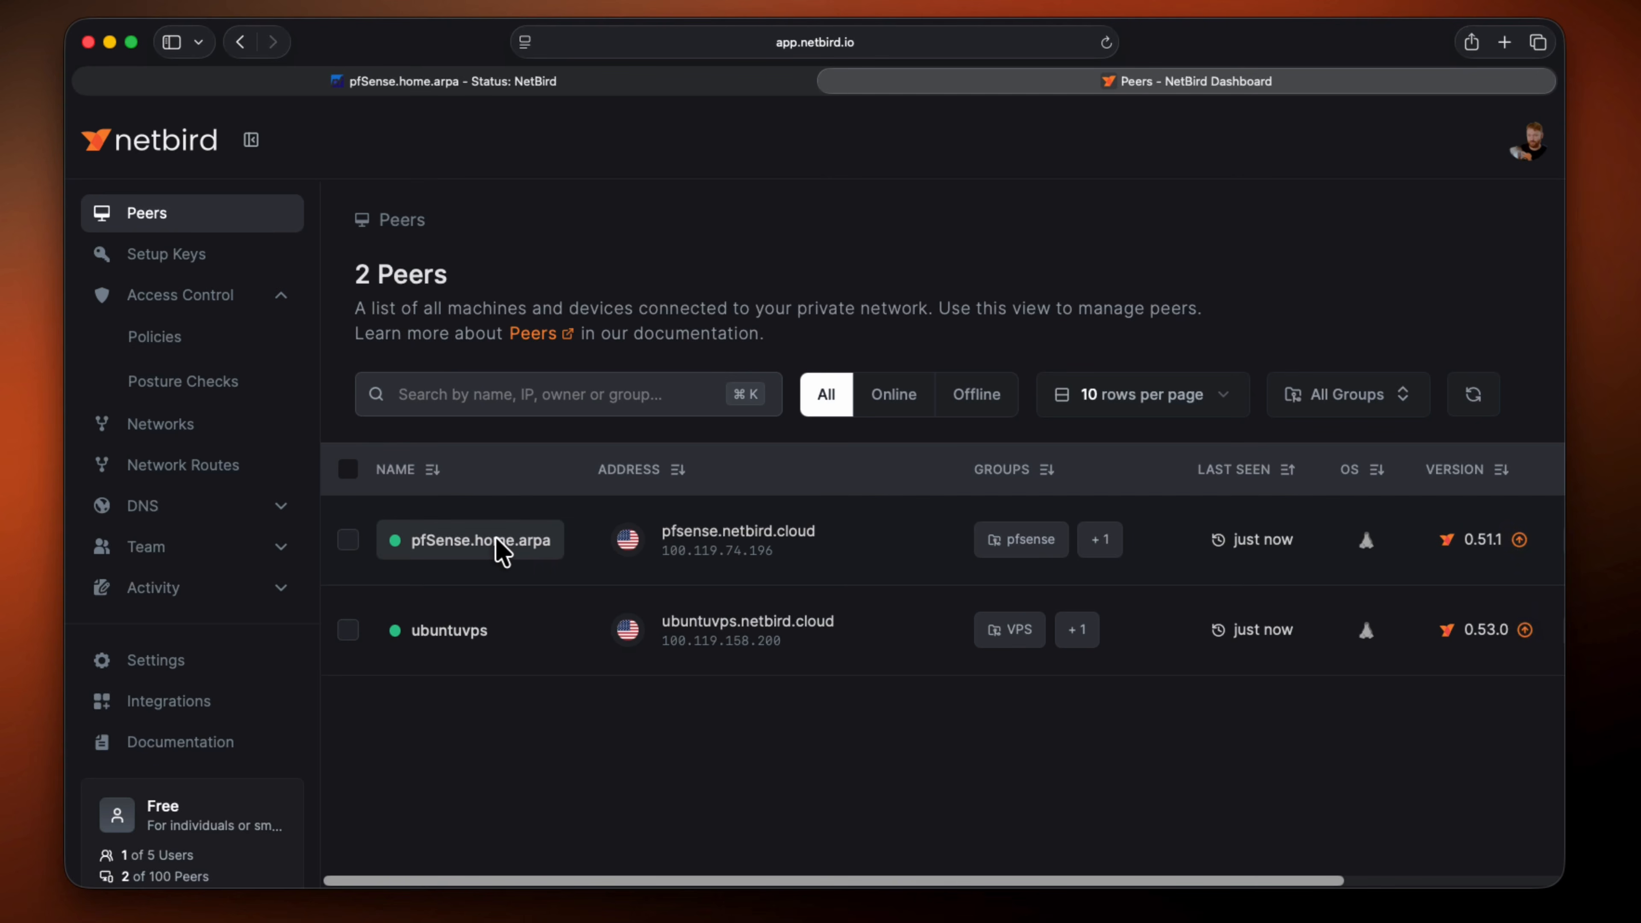
mouse_move(662, 546)
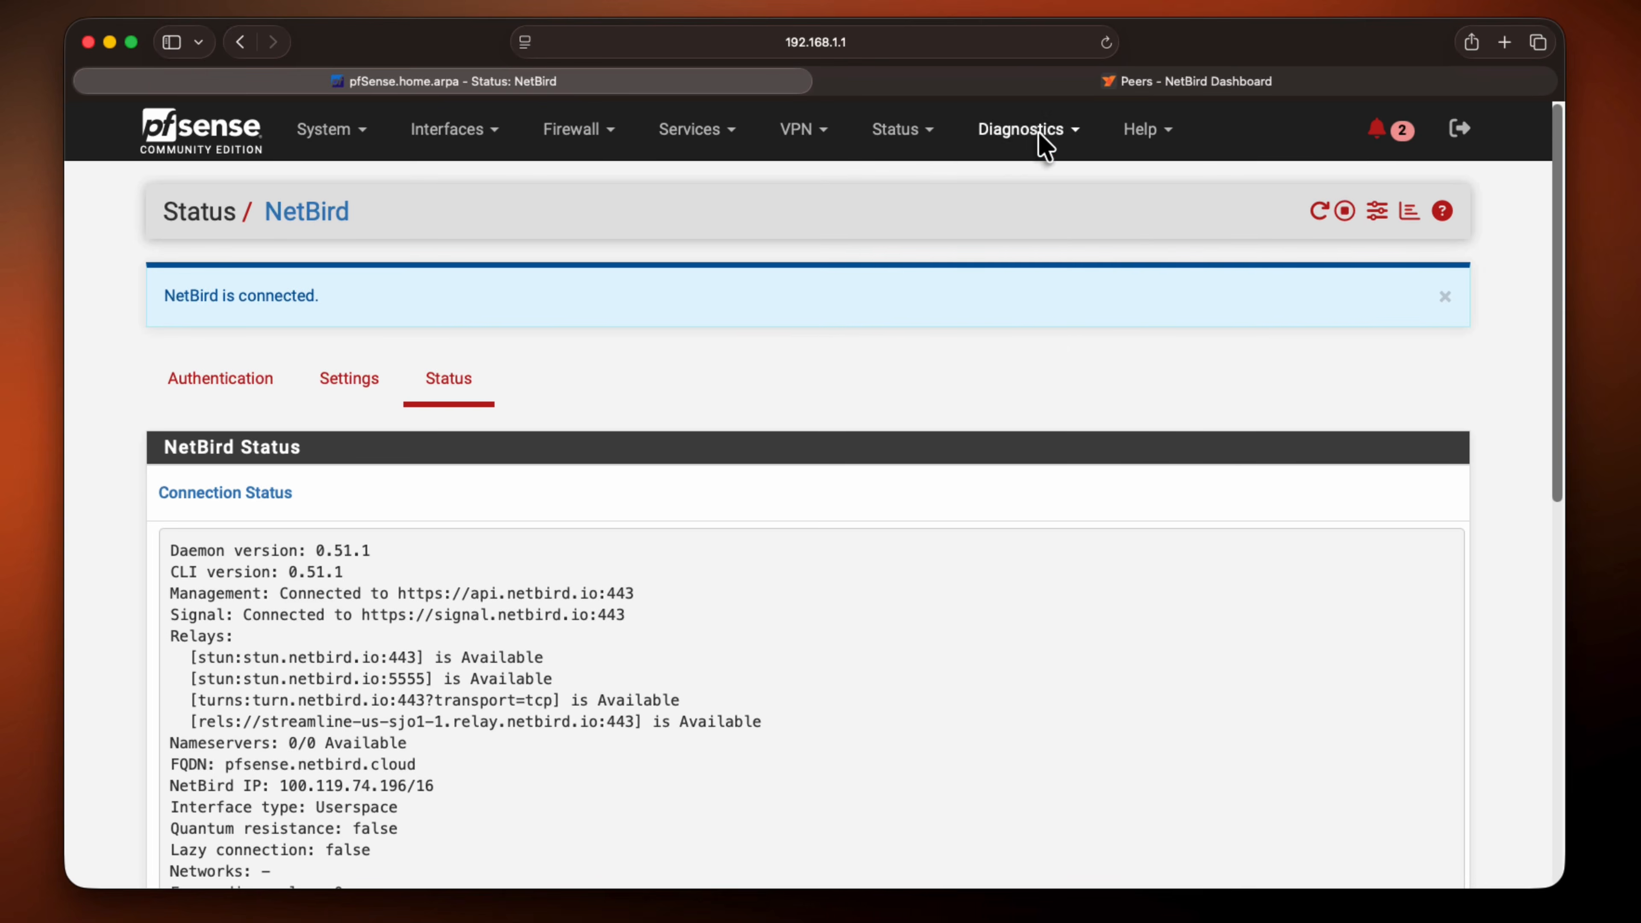
Run netbird status as a shell command from pfSense's diagnostics command prompt and read its output
left_click(1027, 129)
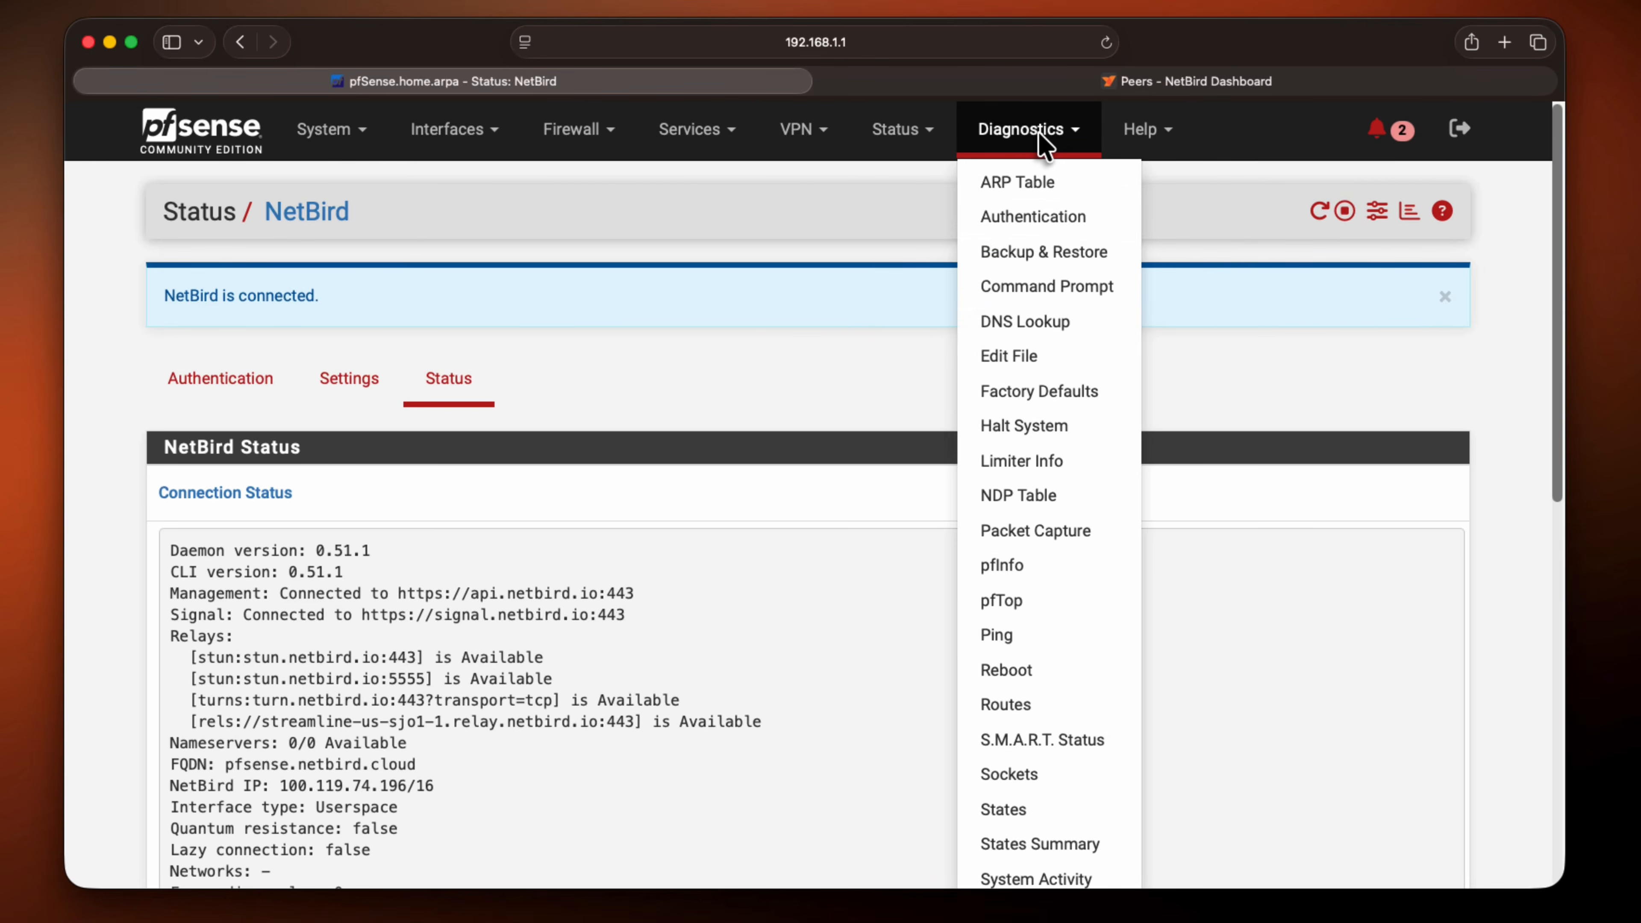
left_click(1028, 289)
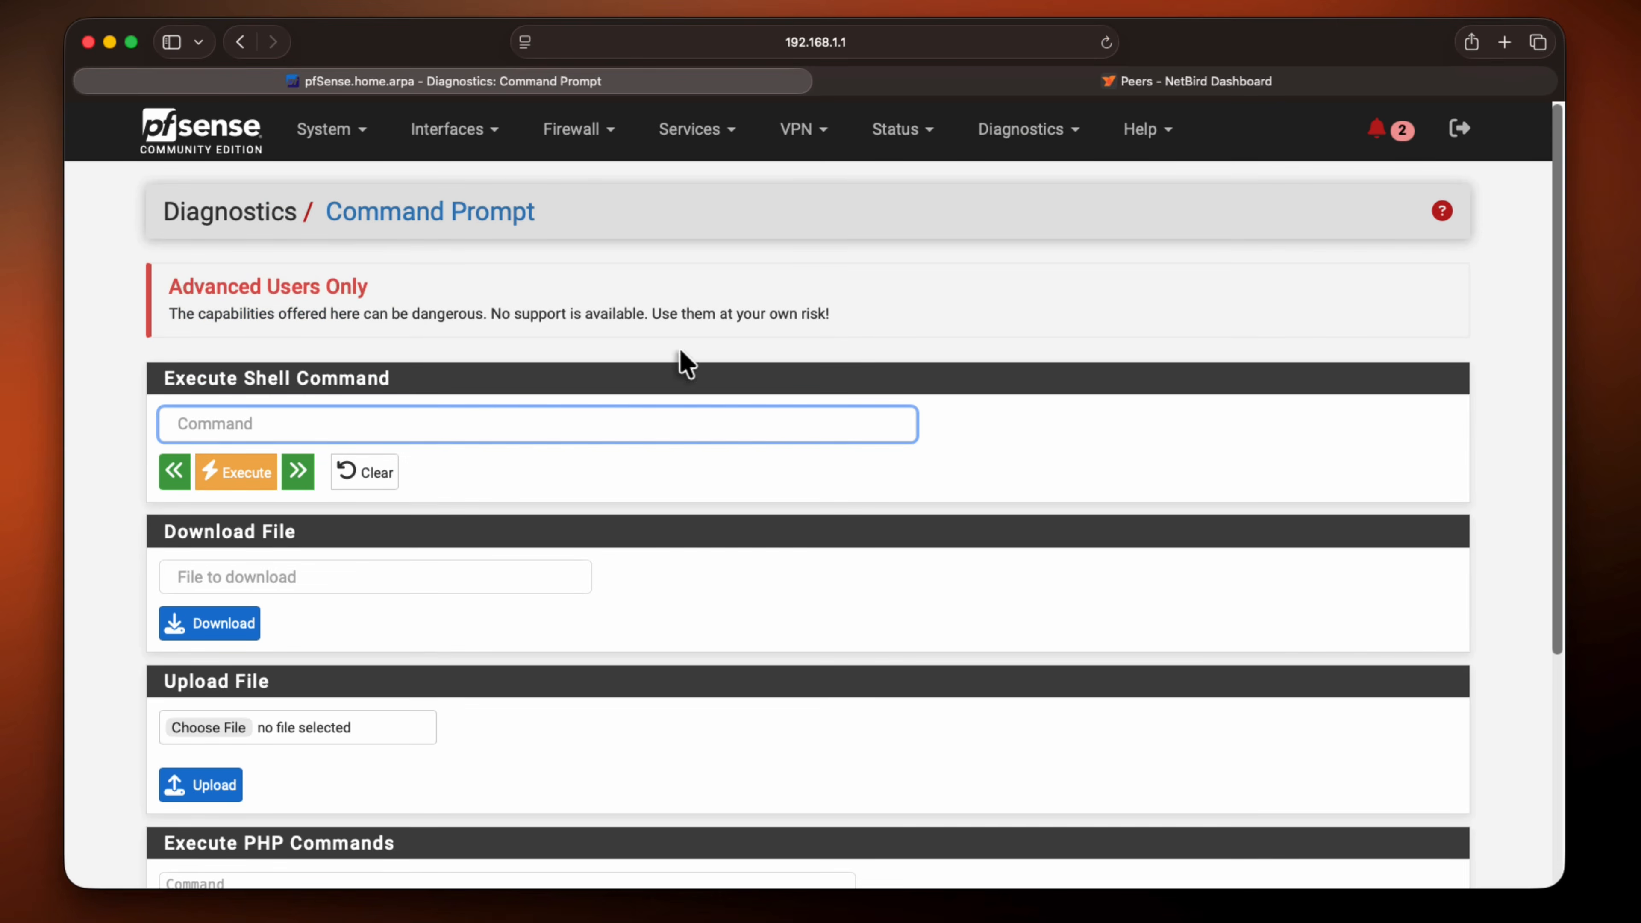
type("netbird status")
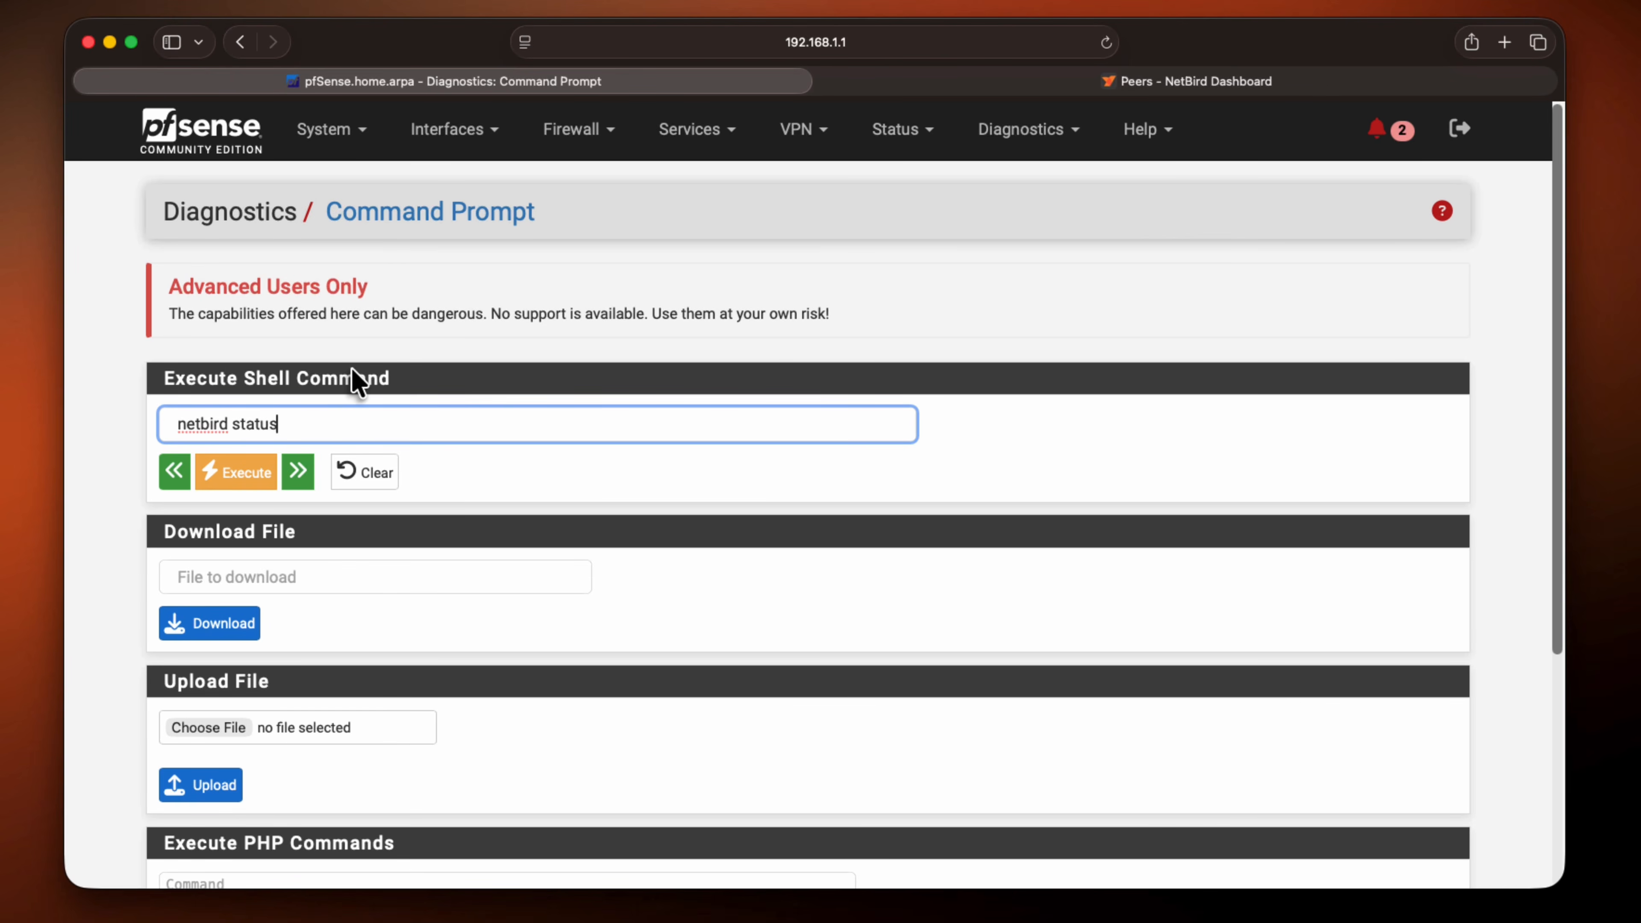
left_click(232, 485)
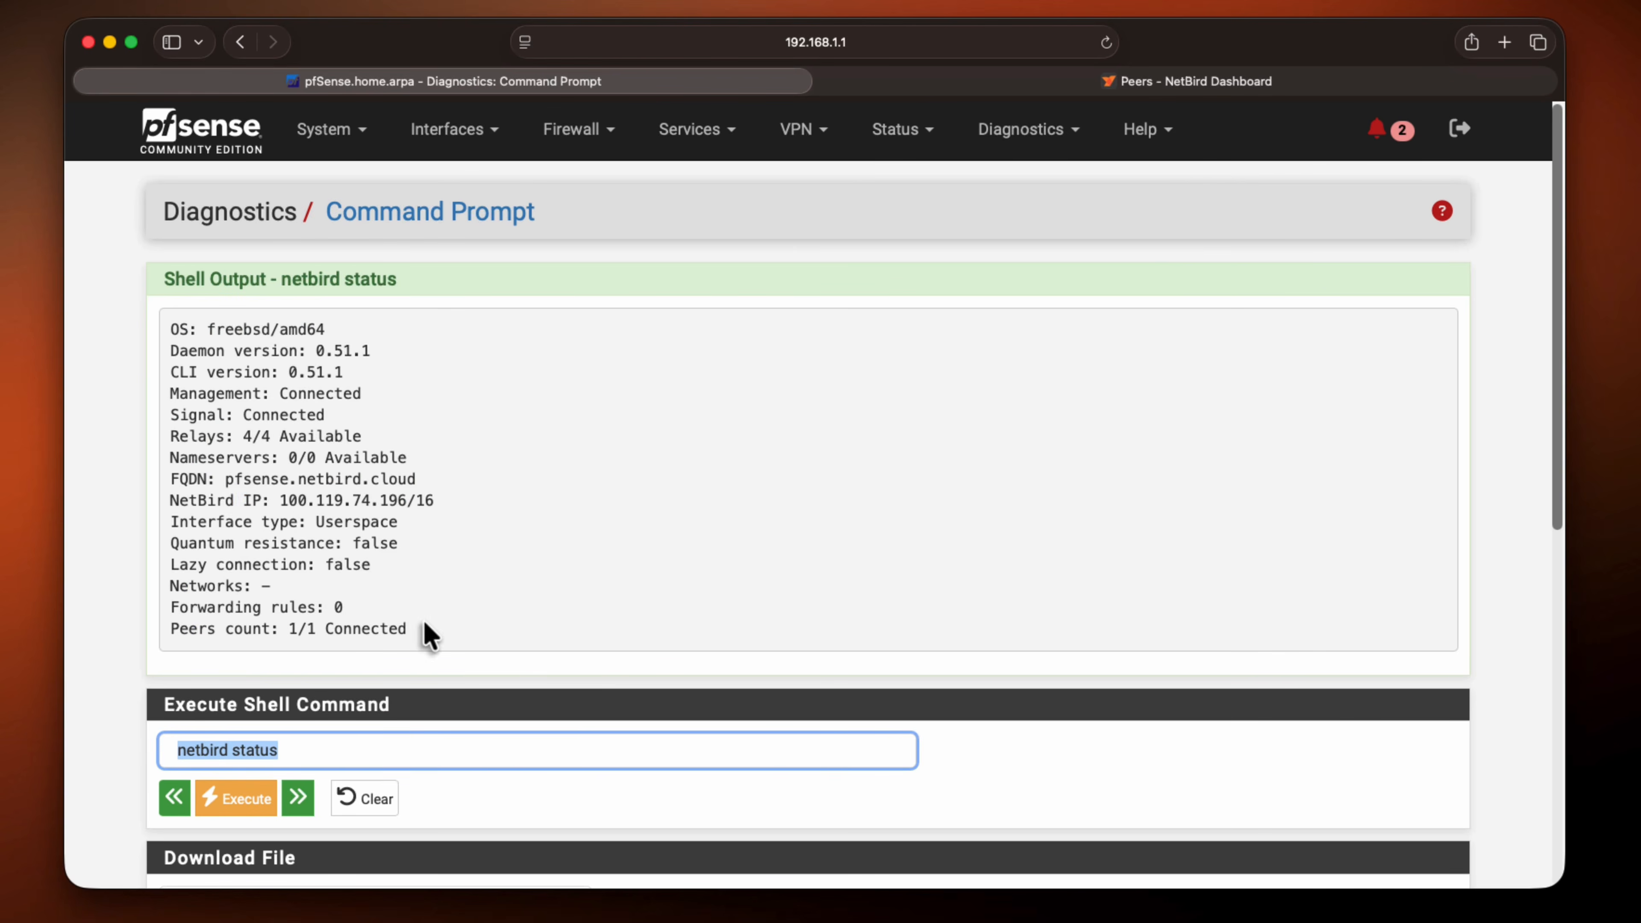
left_click_drag(423, 622, 198, 364)
left_click(352, 443)
Run netbird status -d in the command prompt and review the detailed peer and event output
left_click(386, 745)
type("-")
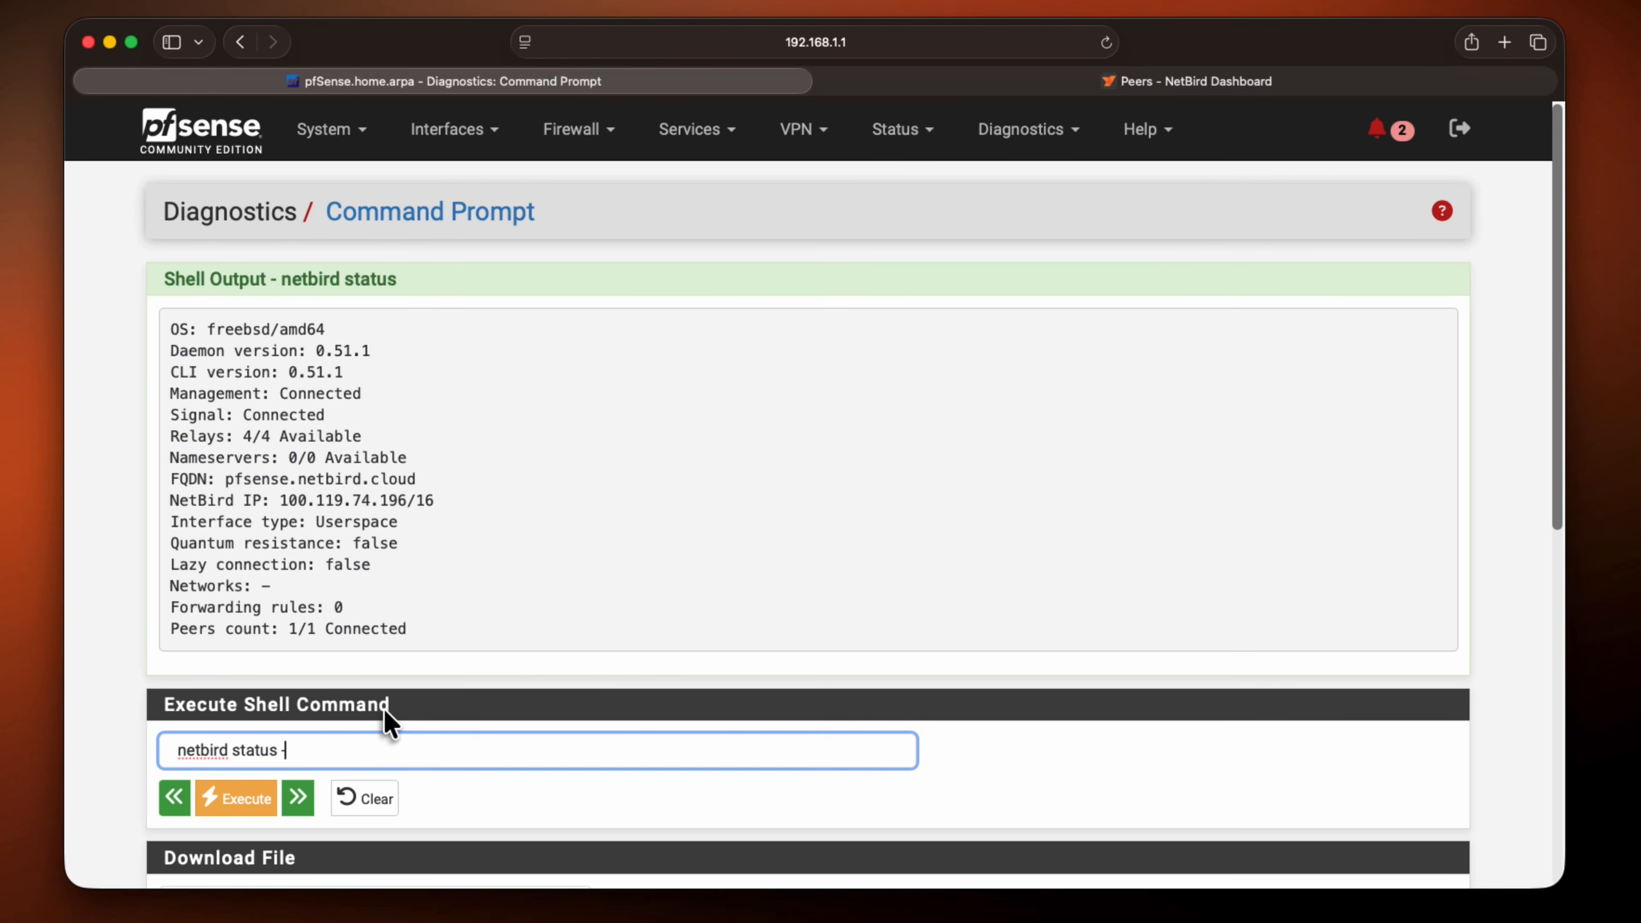
type("d")
left_click(213, 811)
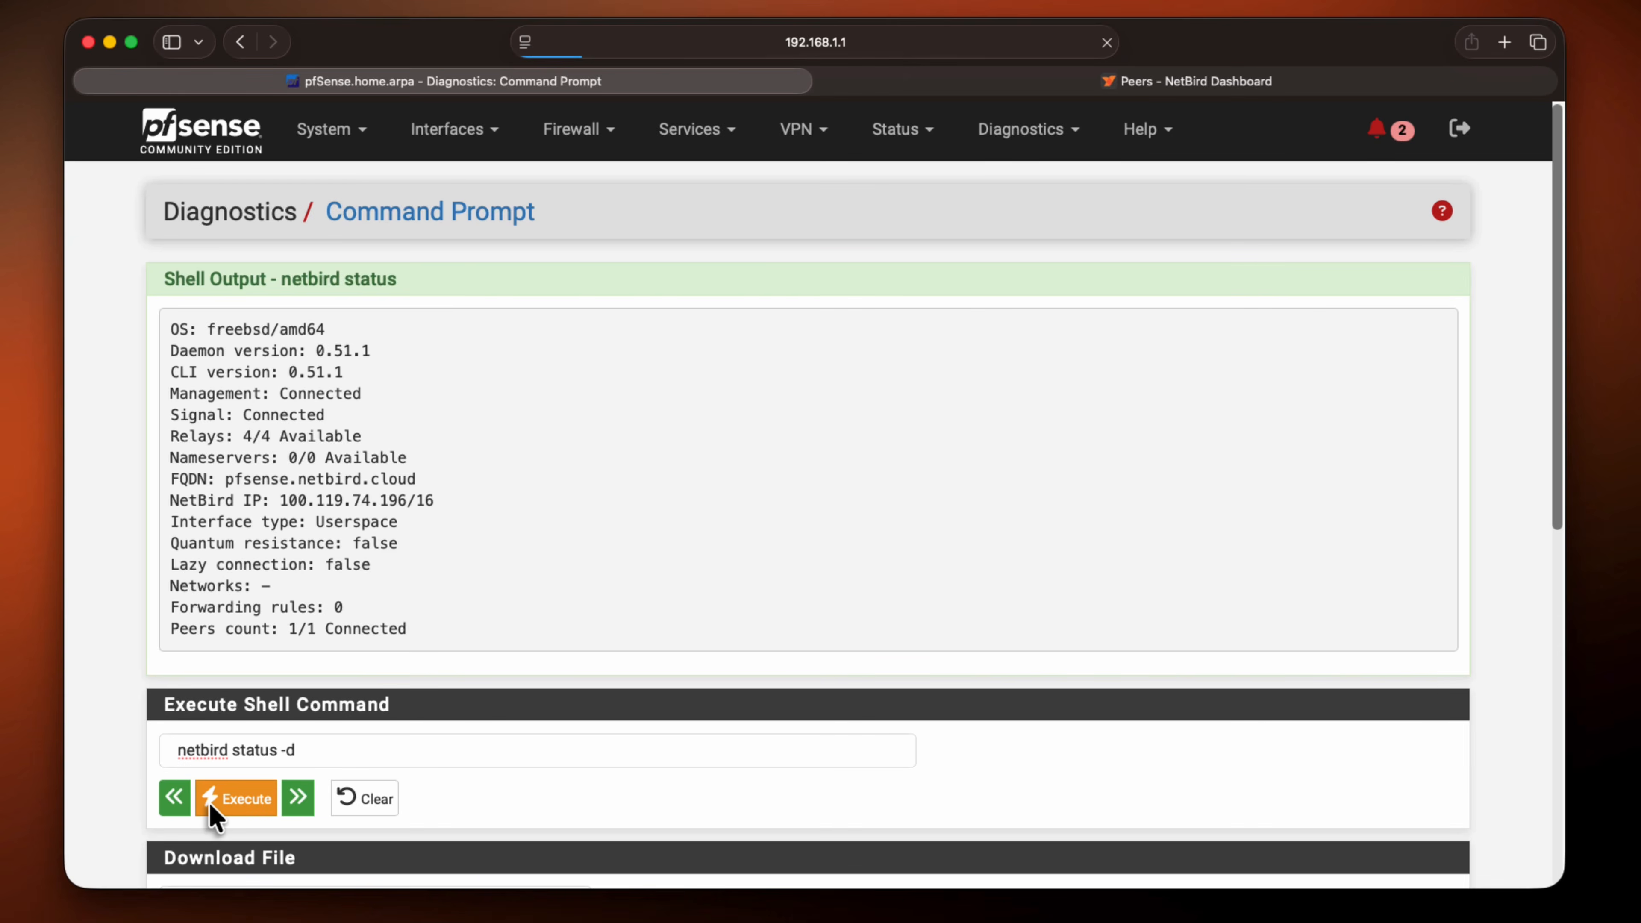
scroll(401, 572, "up", 10)
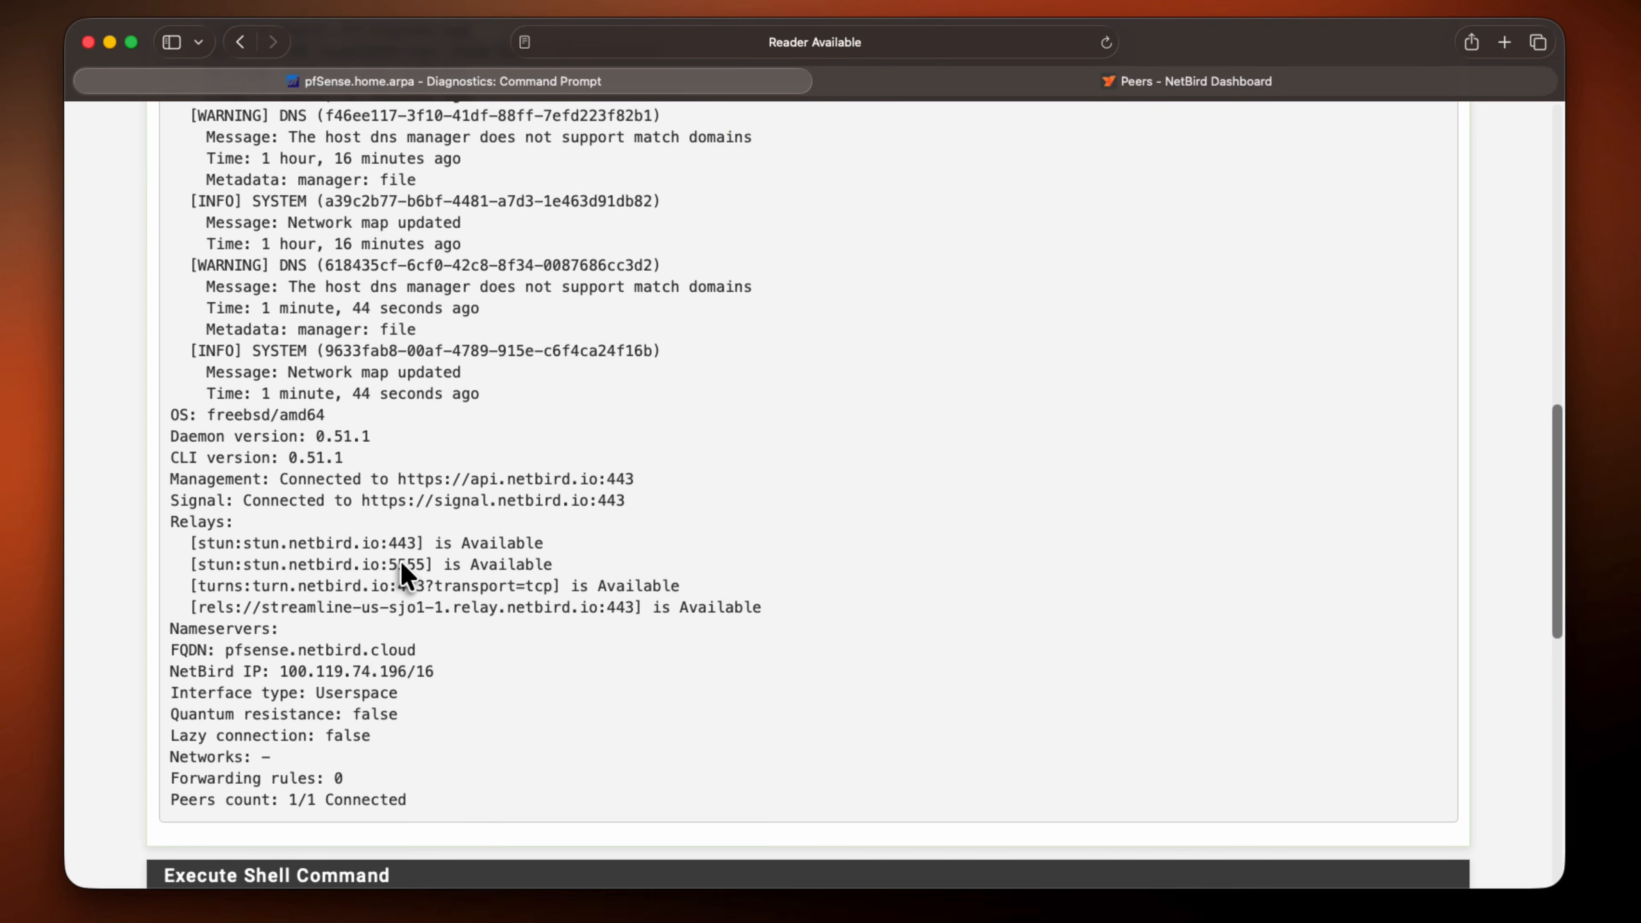
scroll(400, 572, "up", 15)
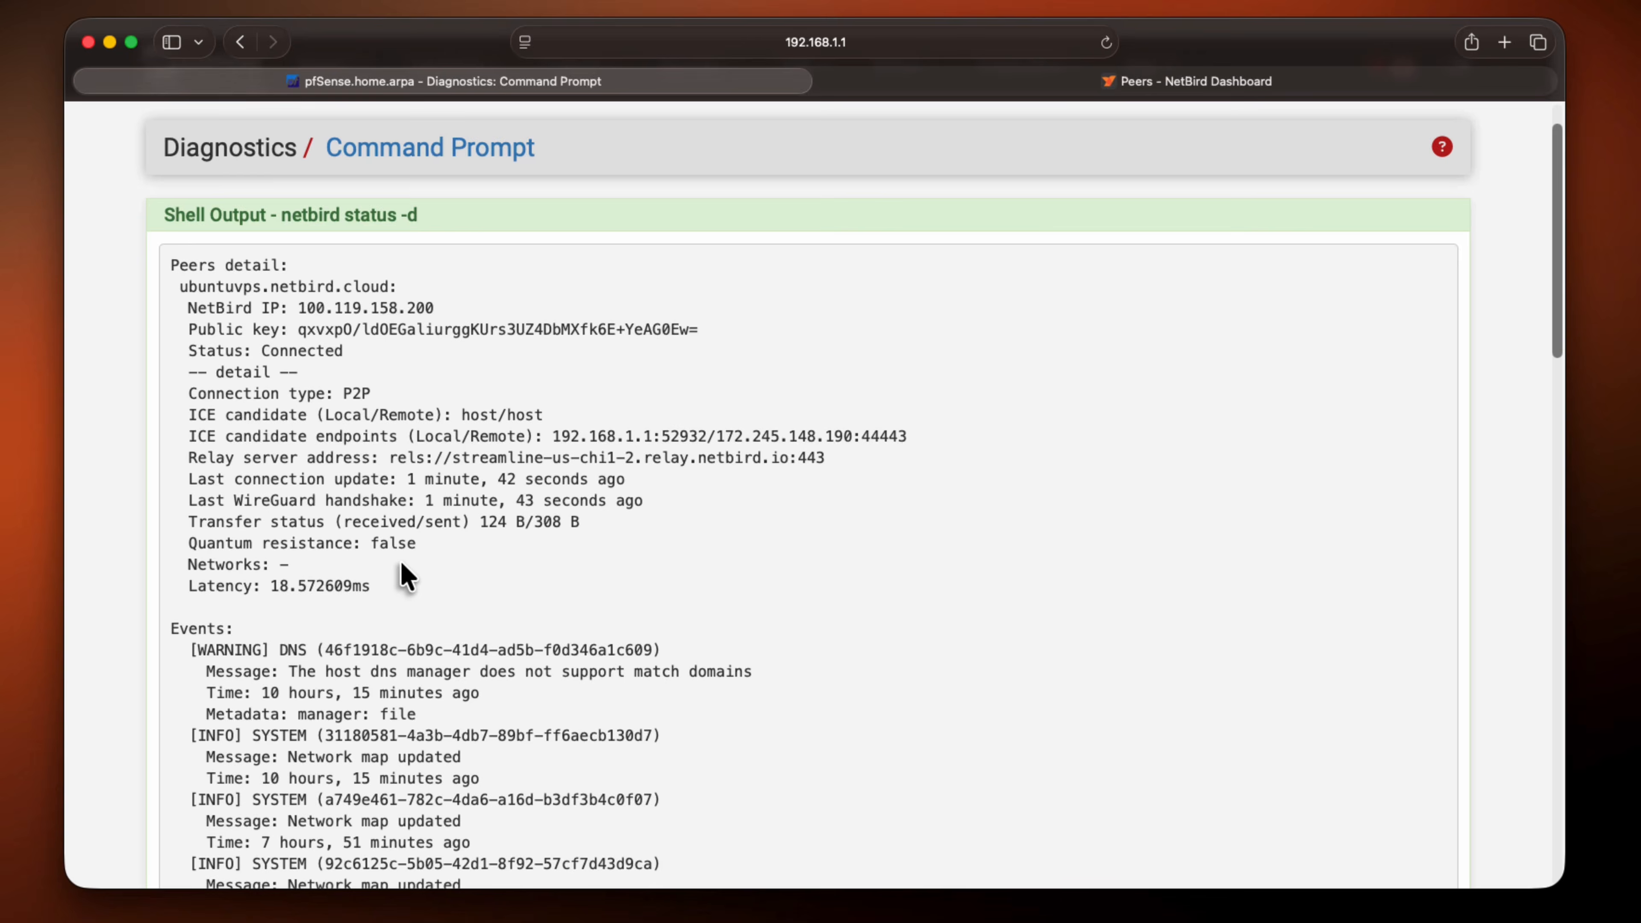
scroll(403, 572, "down", 20)
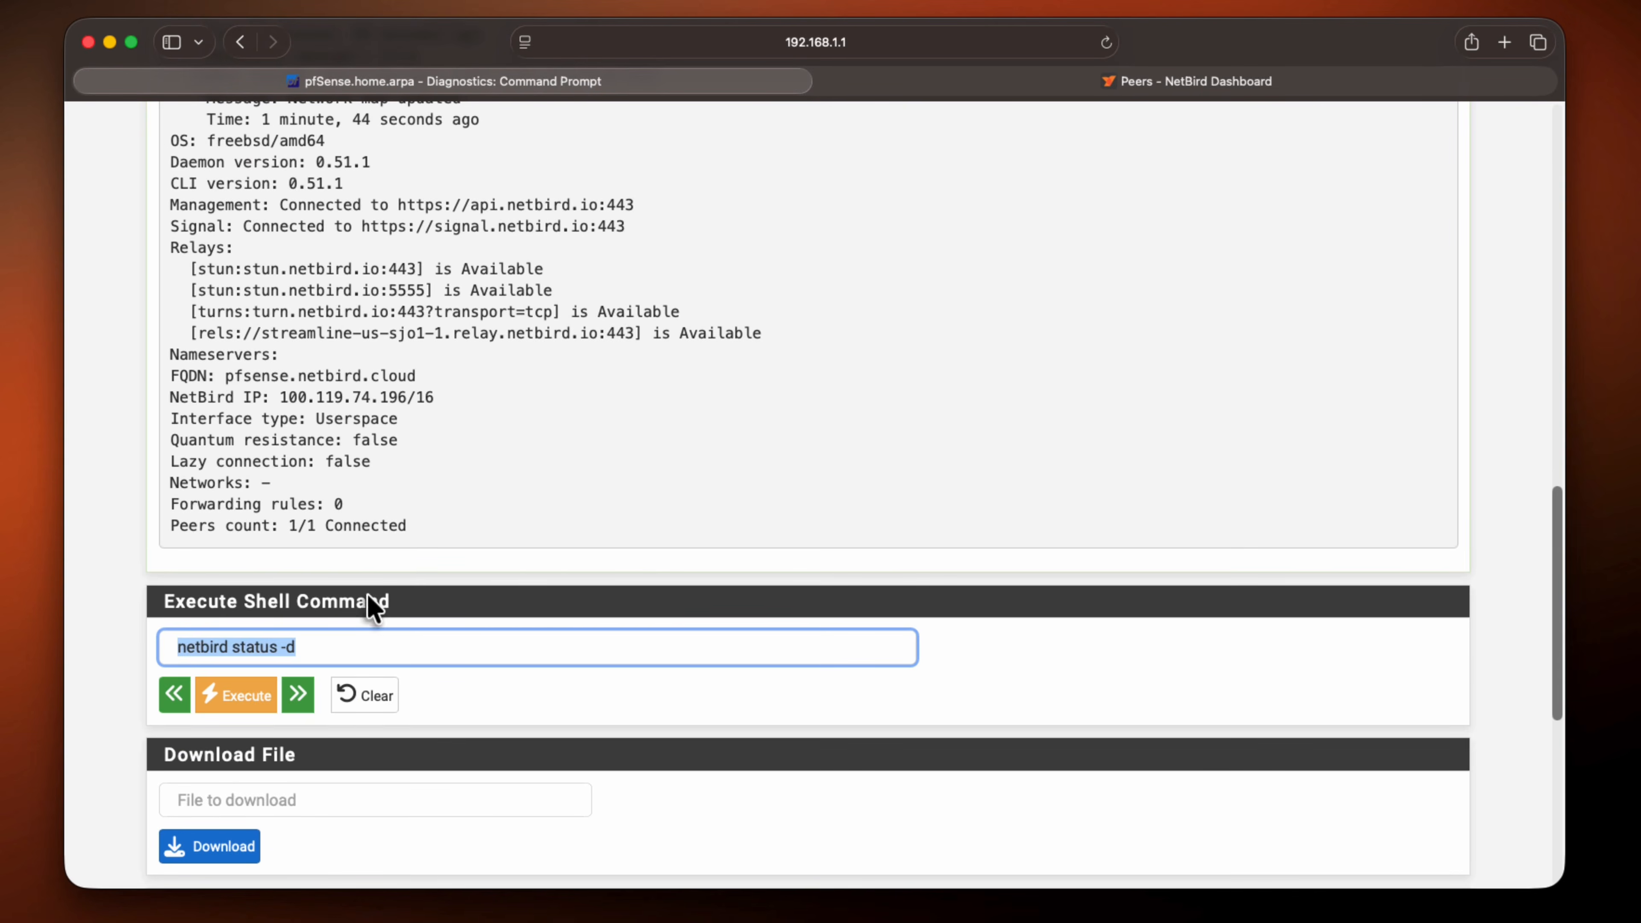
Run ifconfig wt0 in the command prompt and check the IP address assigned to the NetBird interface
left_click(322, 643)
key("Up")
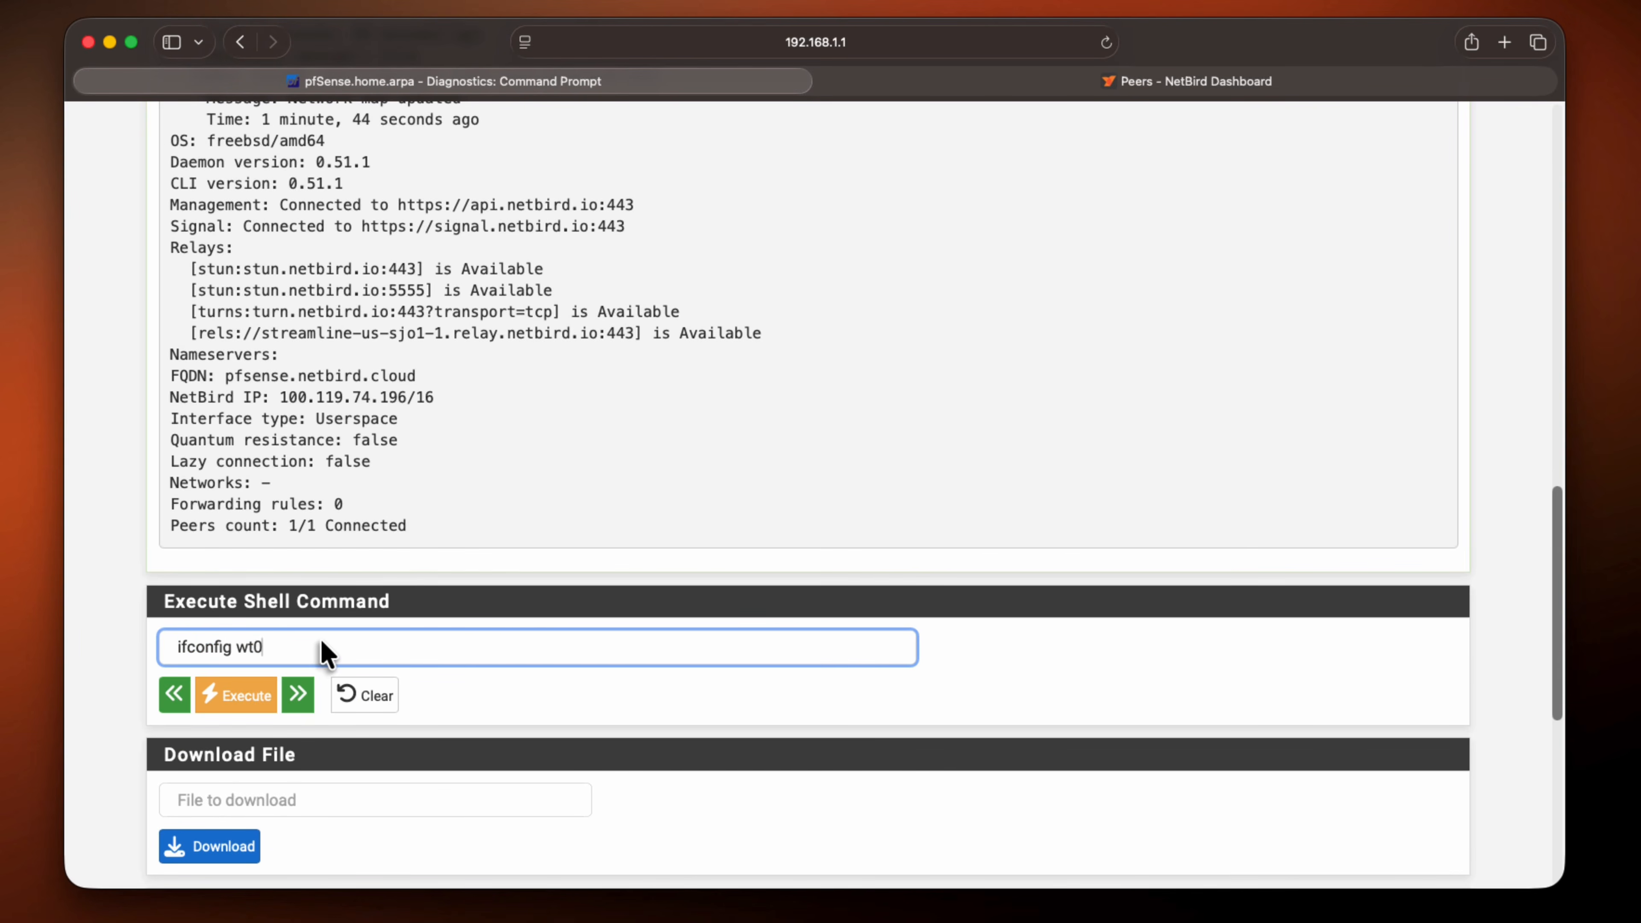
left_click(246, 695)
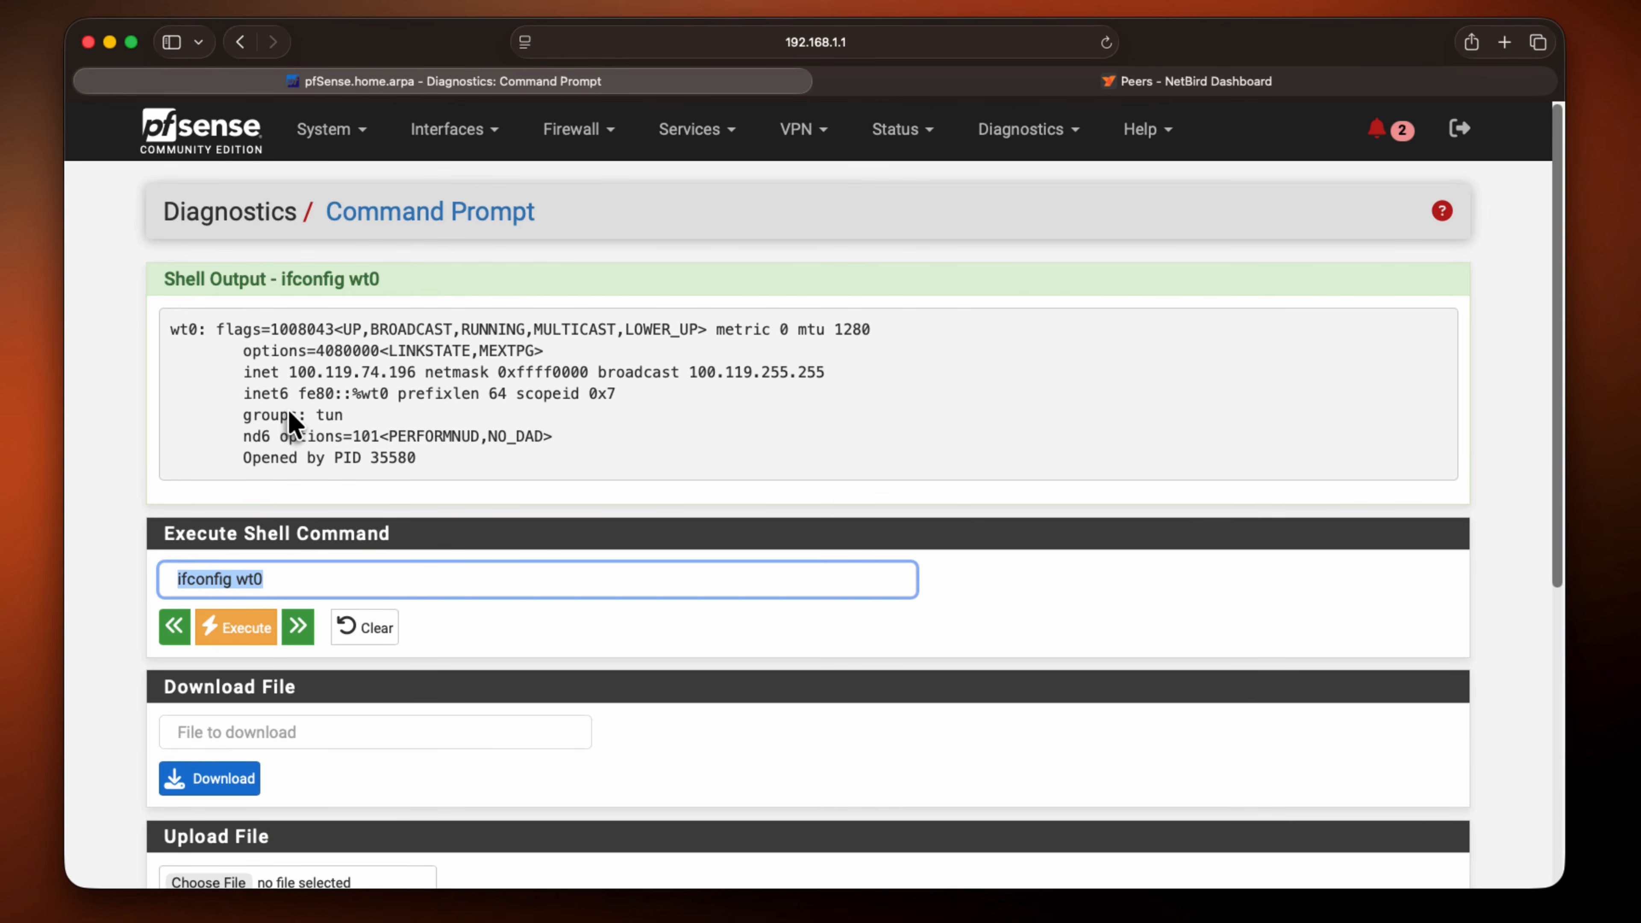
left_click_drag(289, 374, 220, 392)
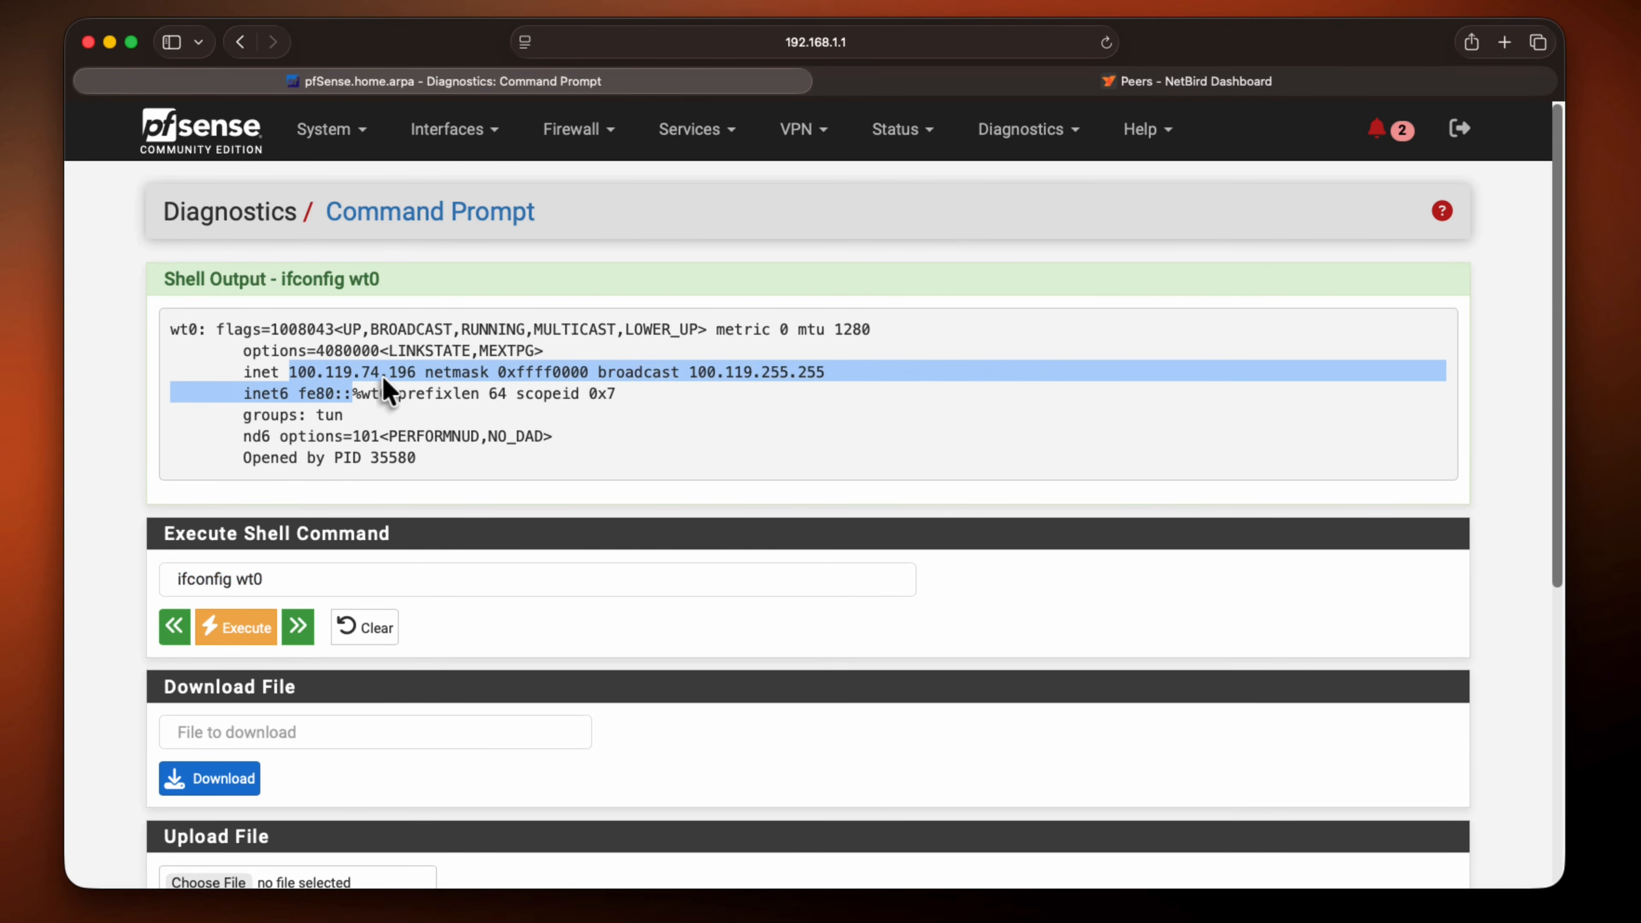
left_click(433, 374)
left_click_drag(425, 375, 314, 414)
left_click(365, 405)
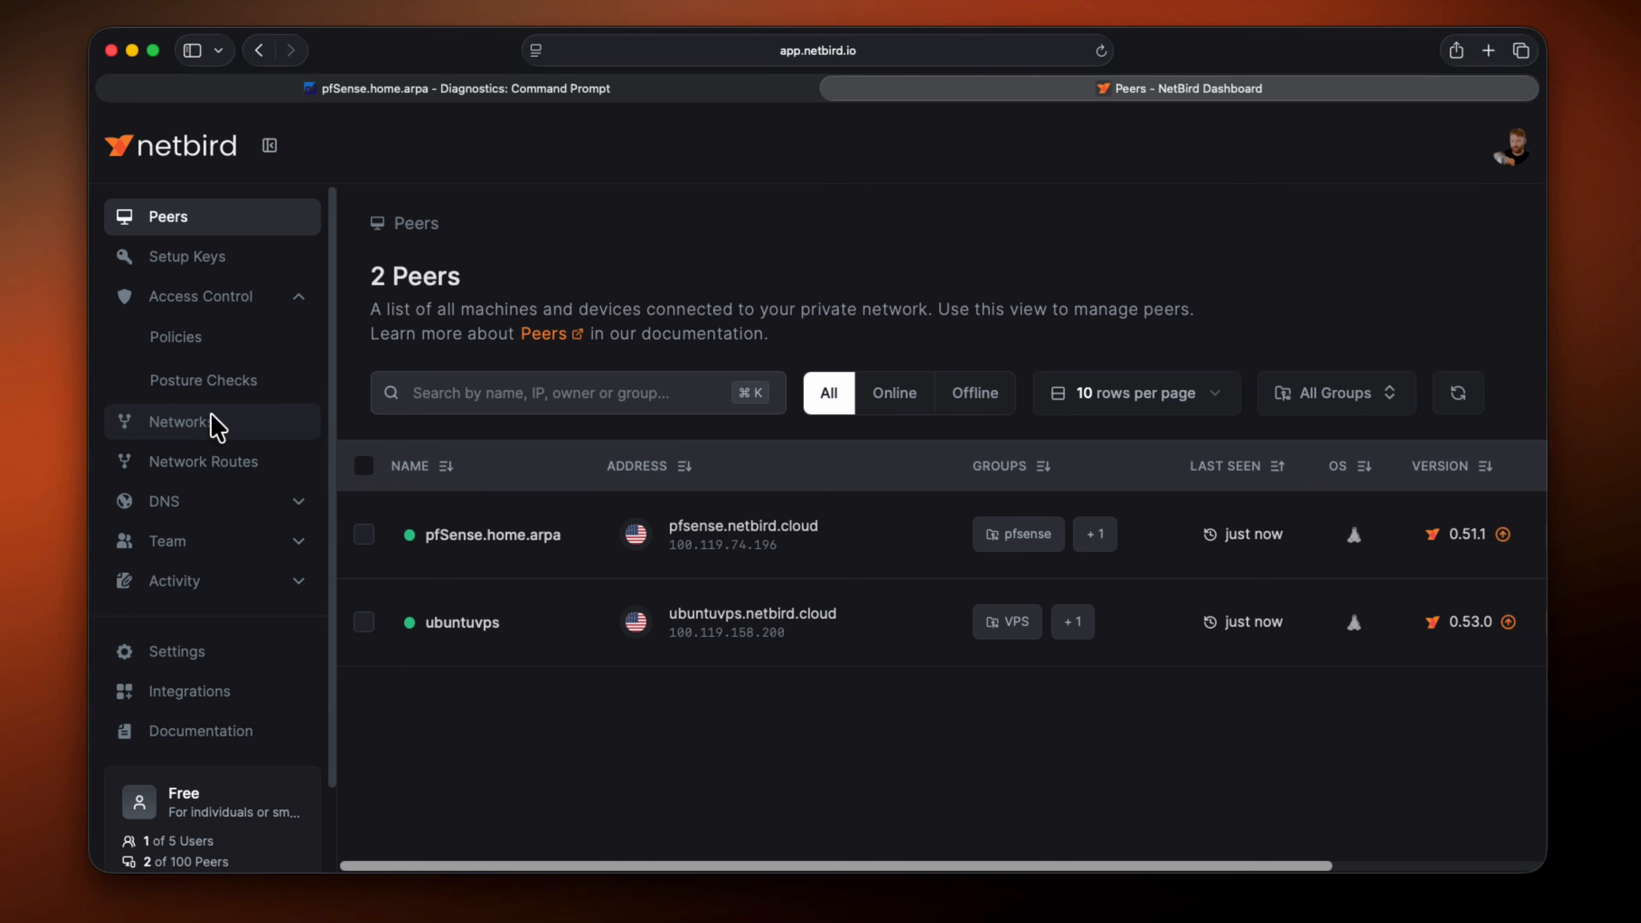
Create a network named pfsense subnet in the NetBird dashboard, leaving its description empty
left_click(217, 427)
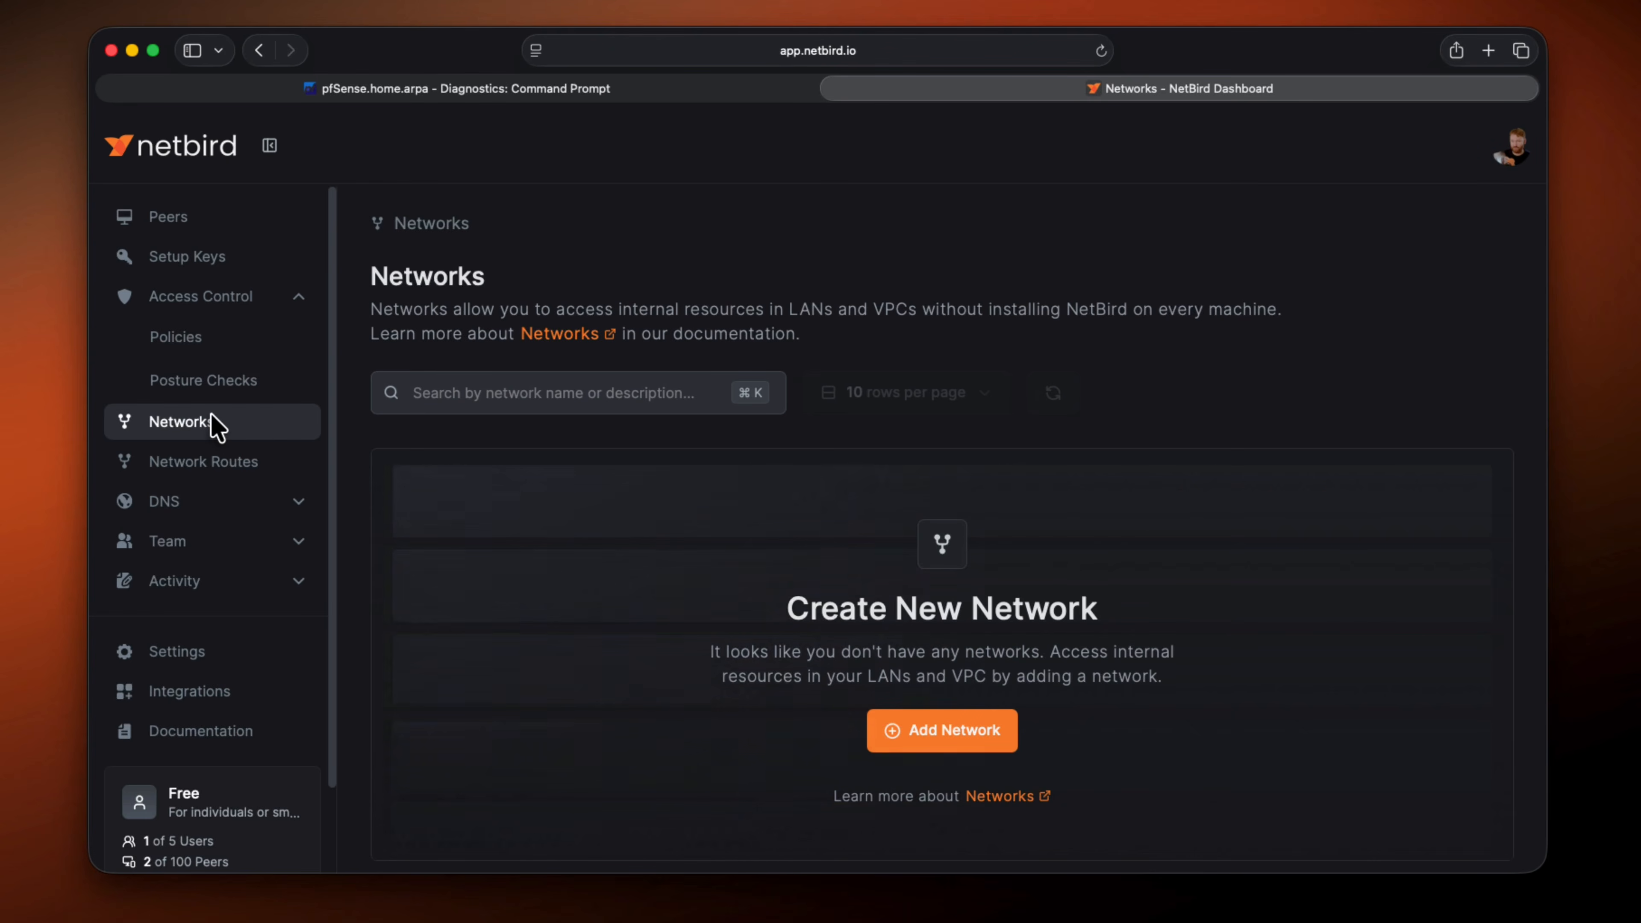
left_click(914, 742)
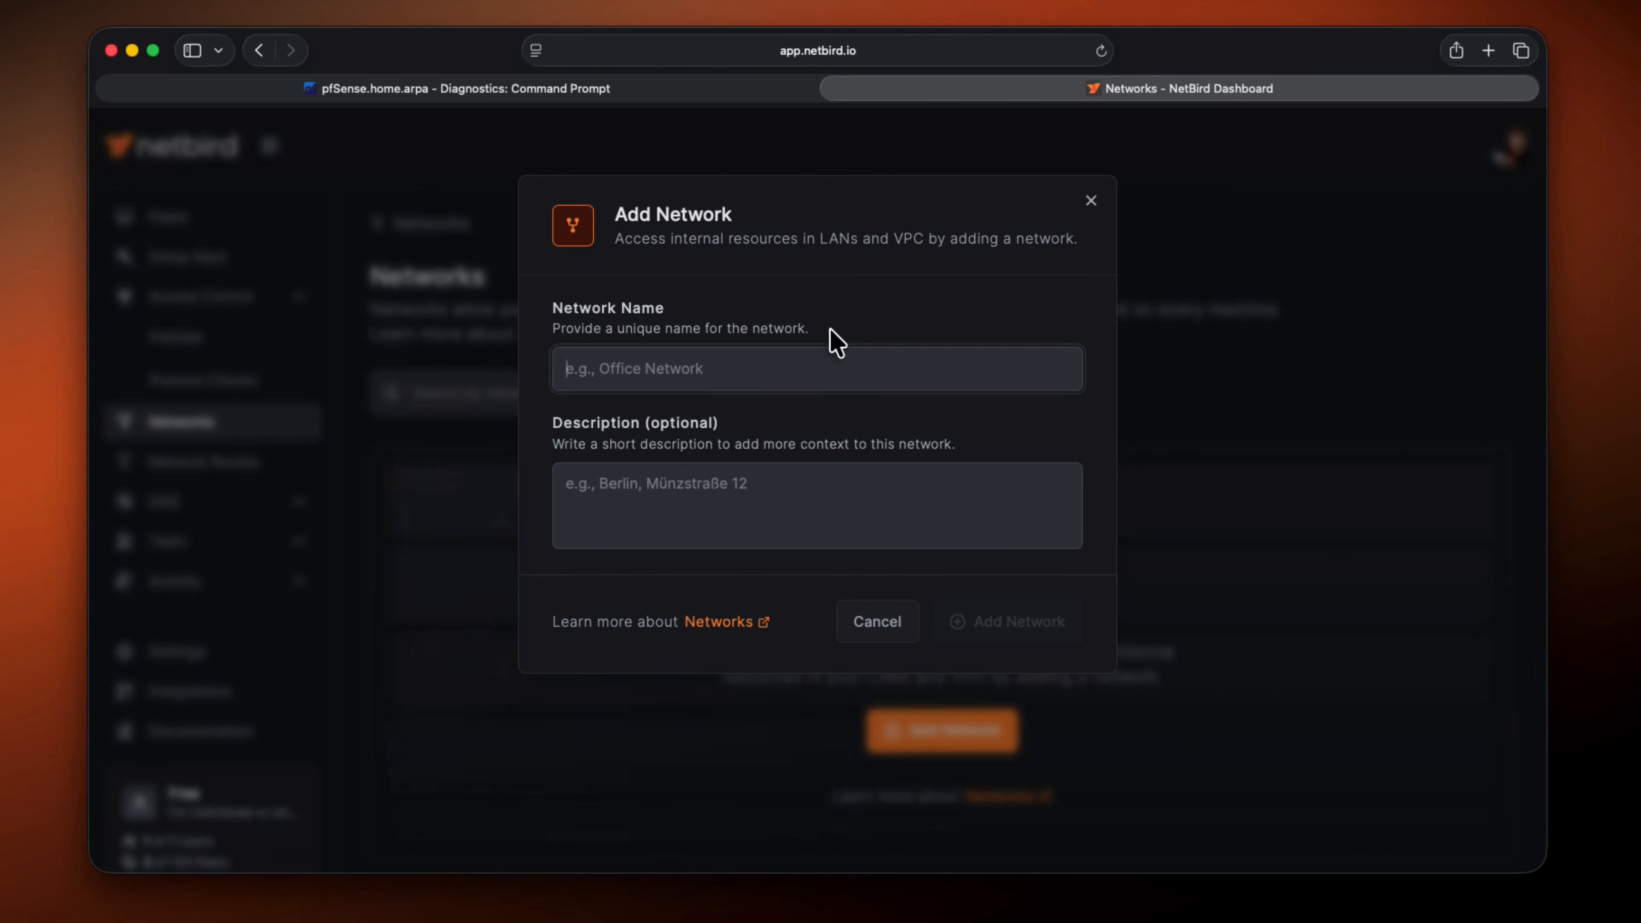
type("pfsense subnet")
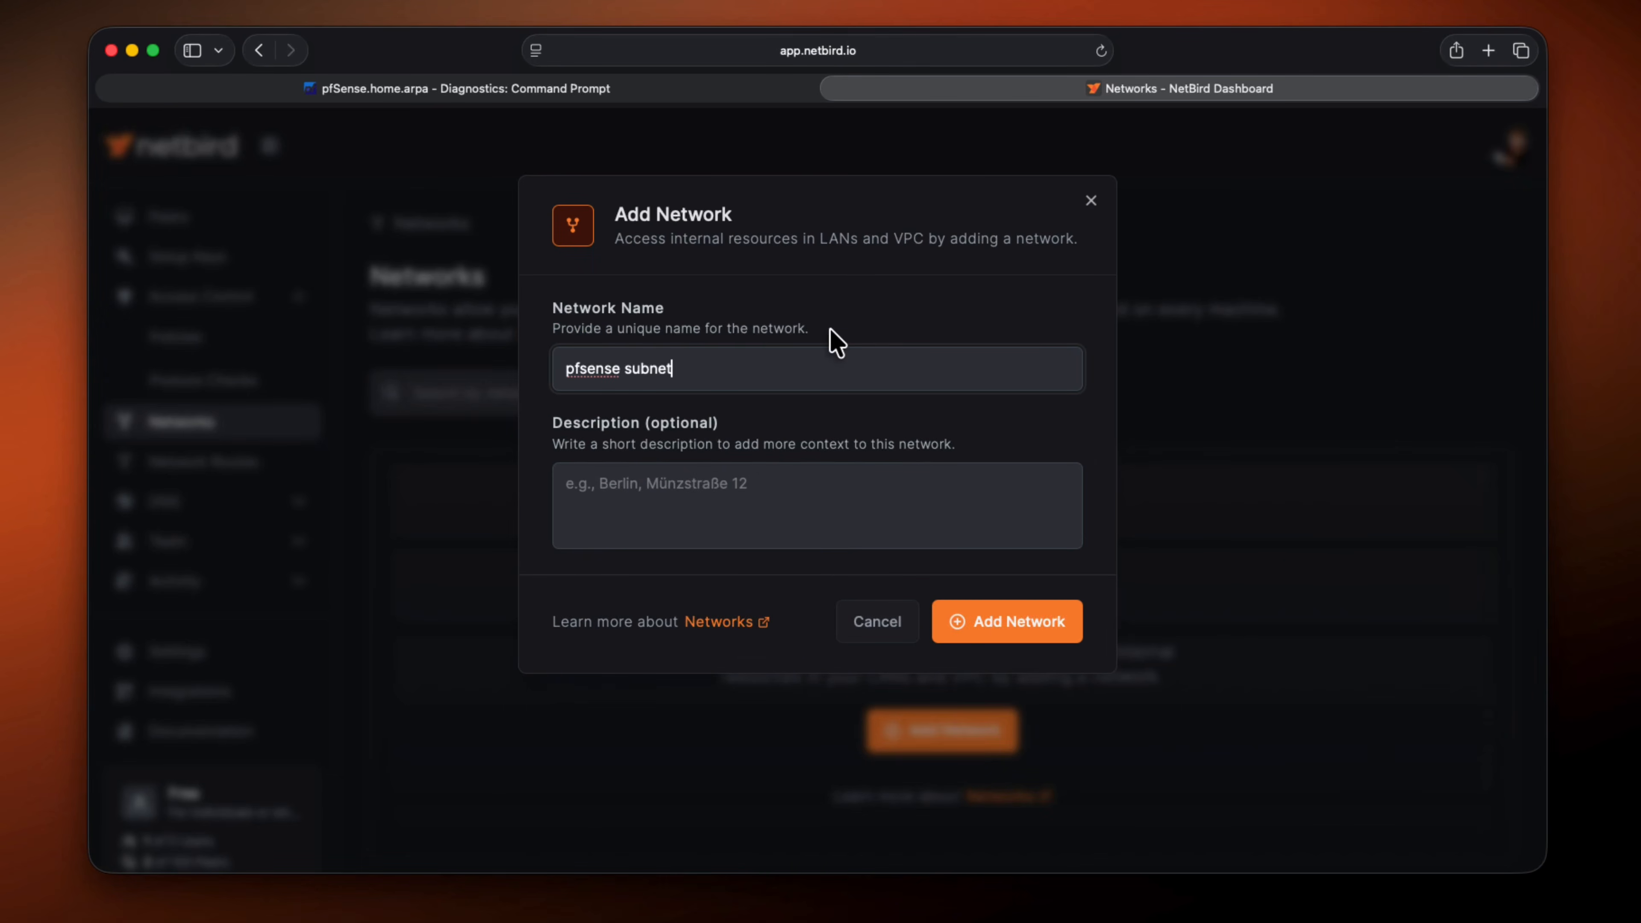
left_click(1003, 630)
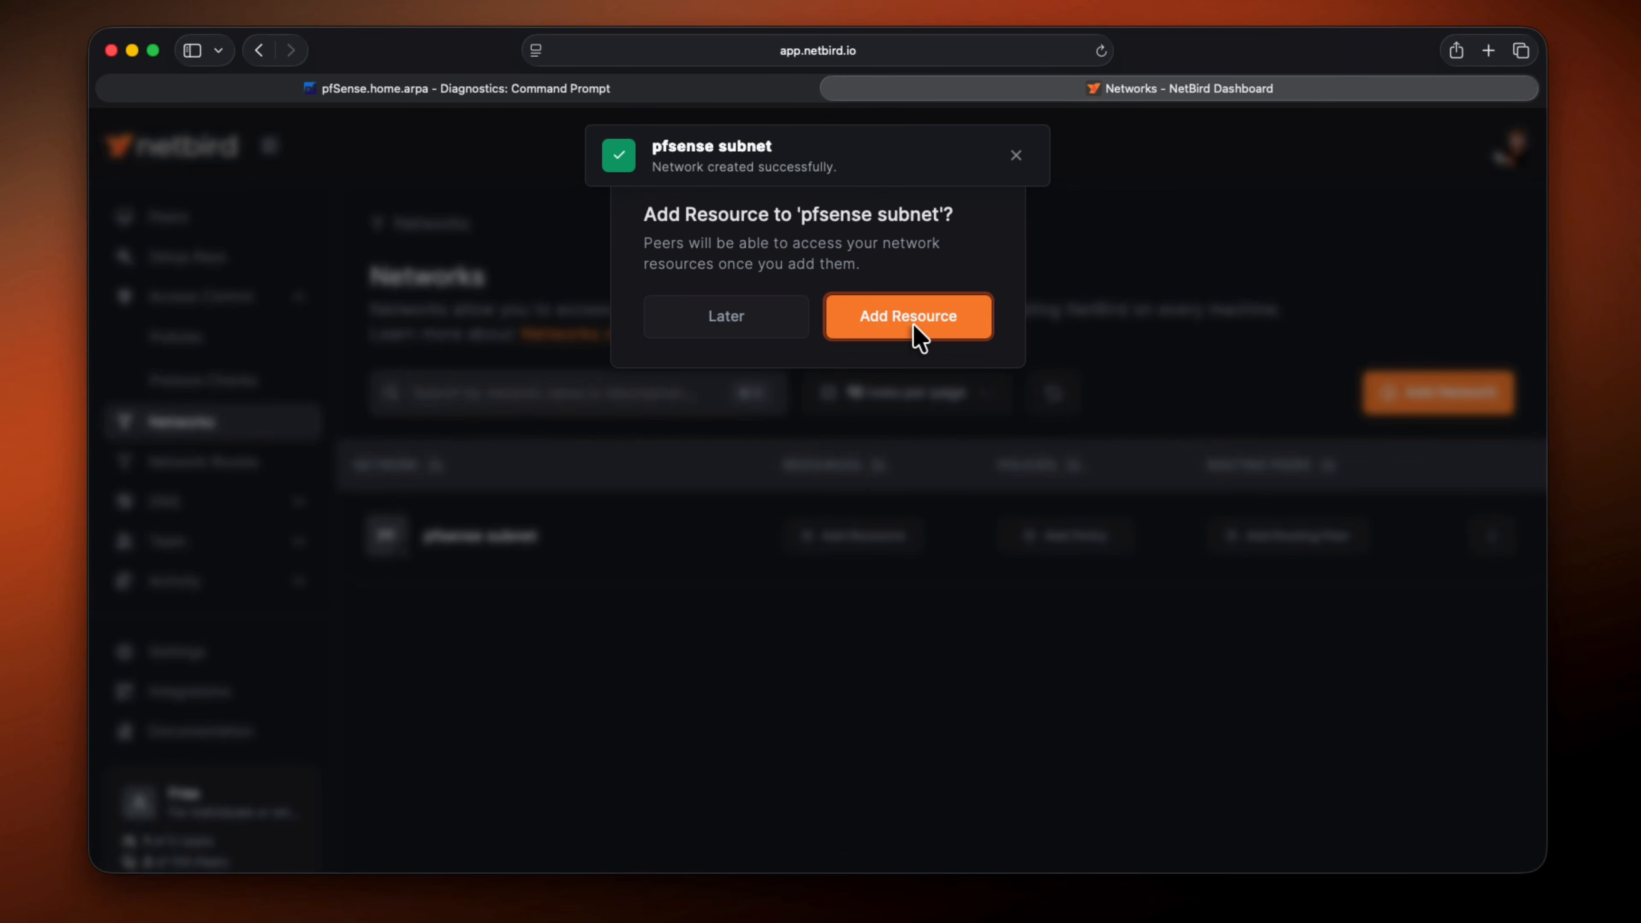
Start a resource for the pfsense subnet network, named main subnet, with the address 192.168.1.0/24
left_click(913, 323)
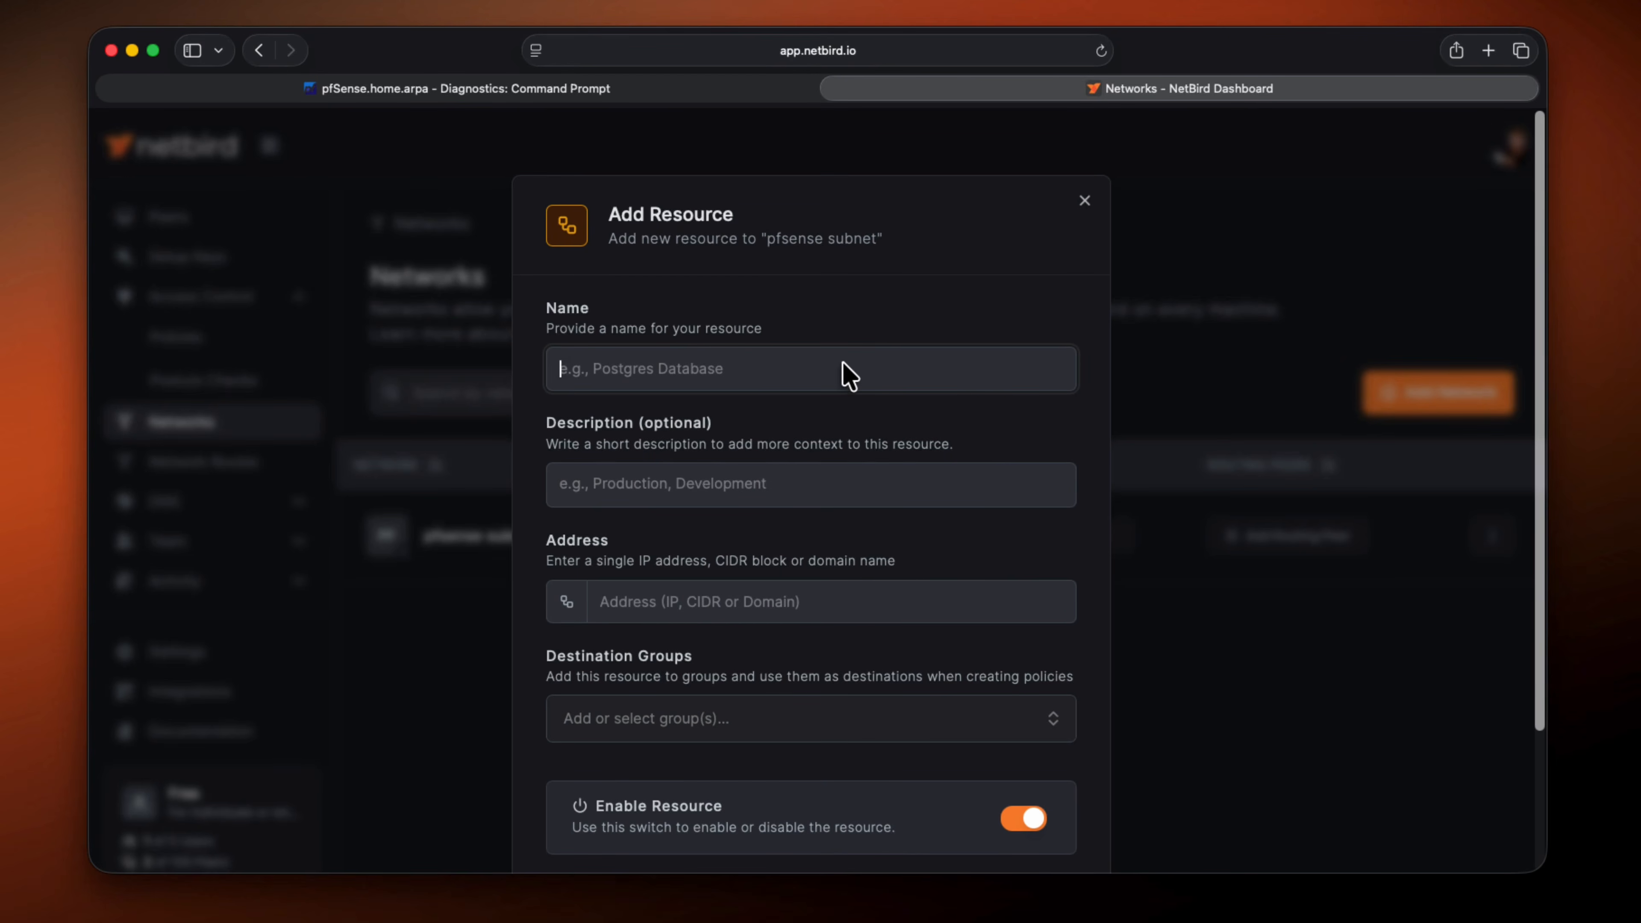
type("main subnet")
left_click(759, 598)
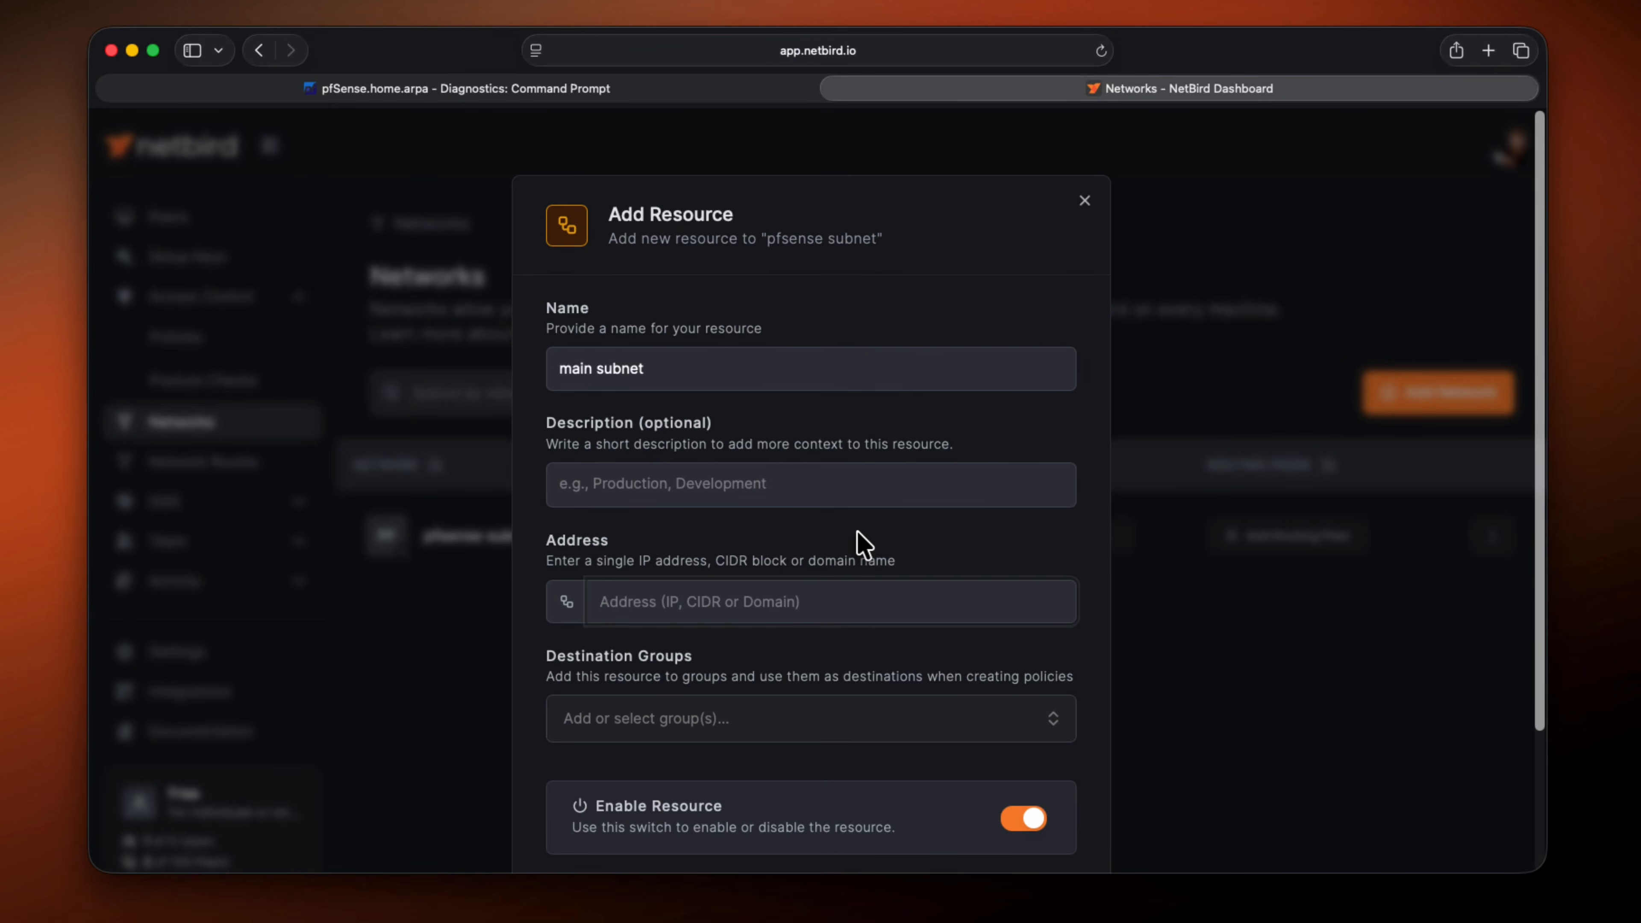
type("1")
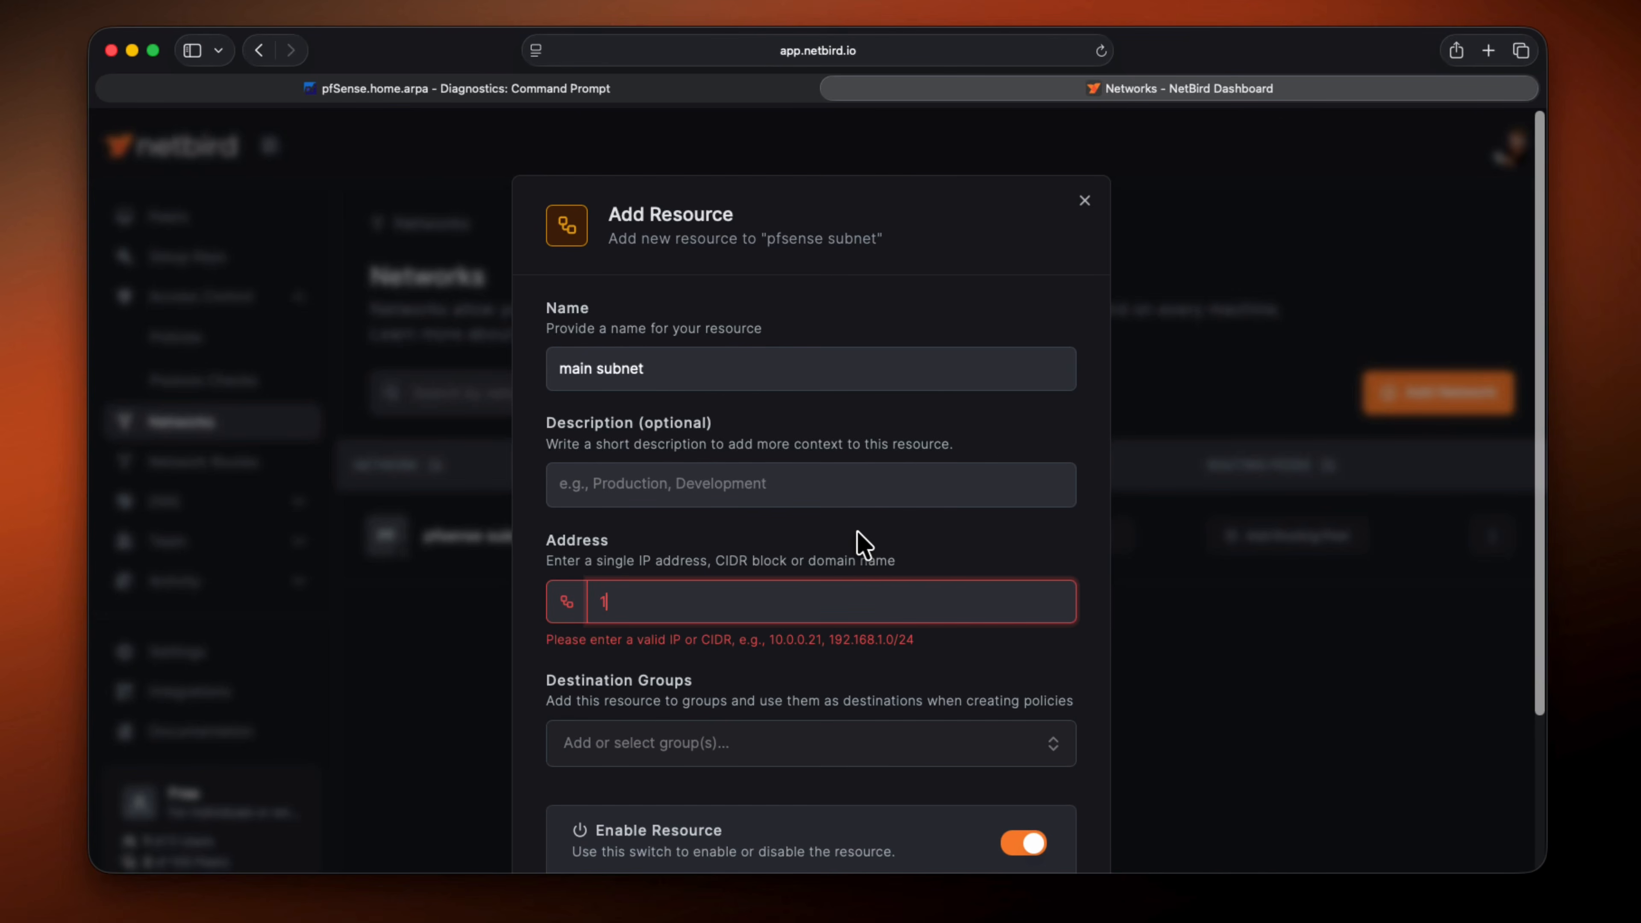
type("92.168.1.0")
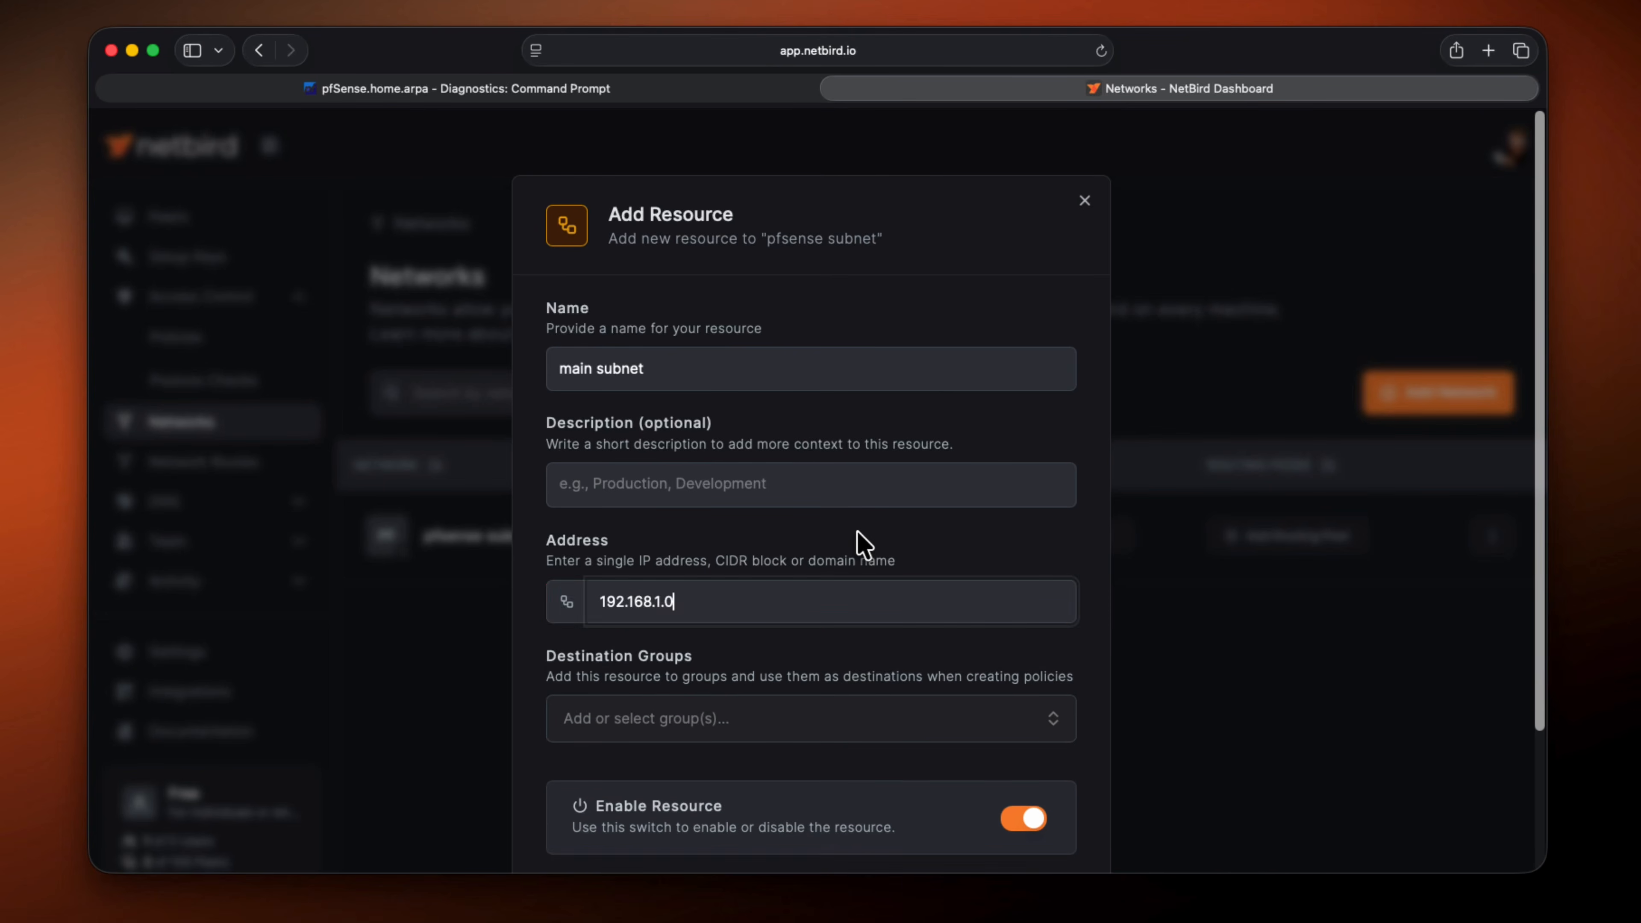
type("/24")
Assign the pfsense-net-access group as the resource's destination group and add the resource to the network
scroll(815, 677, "down", 2)
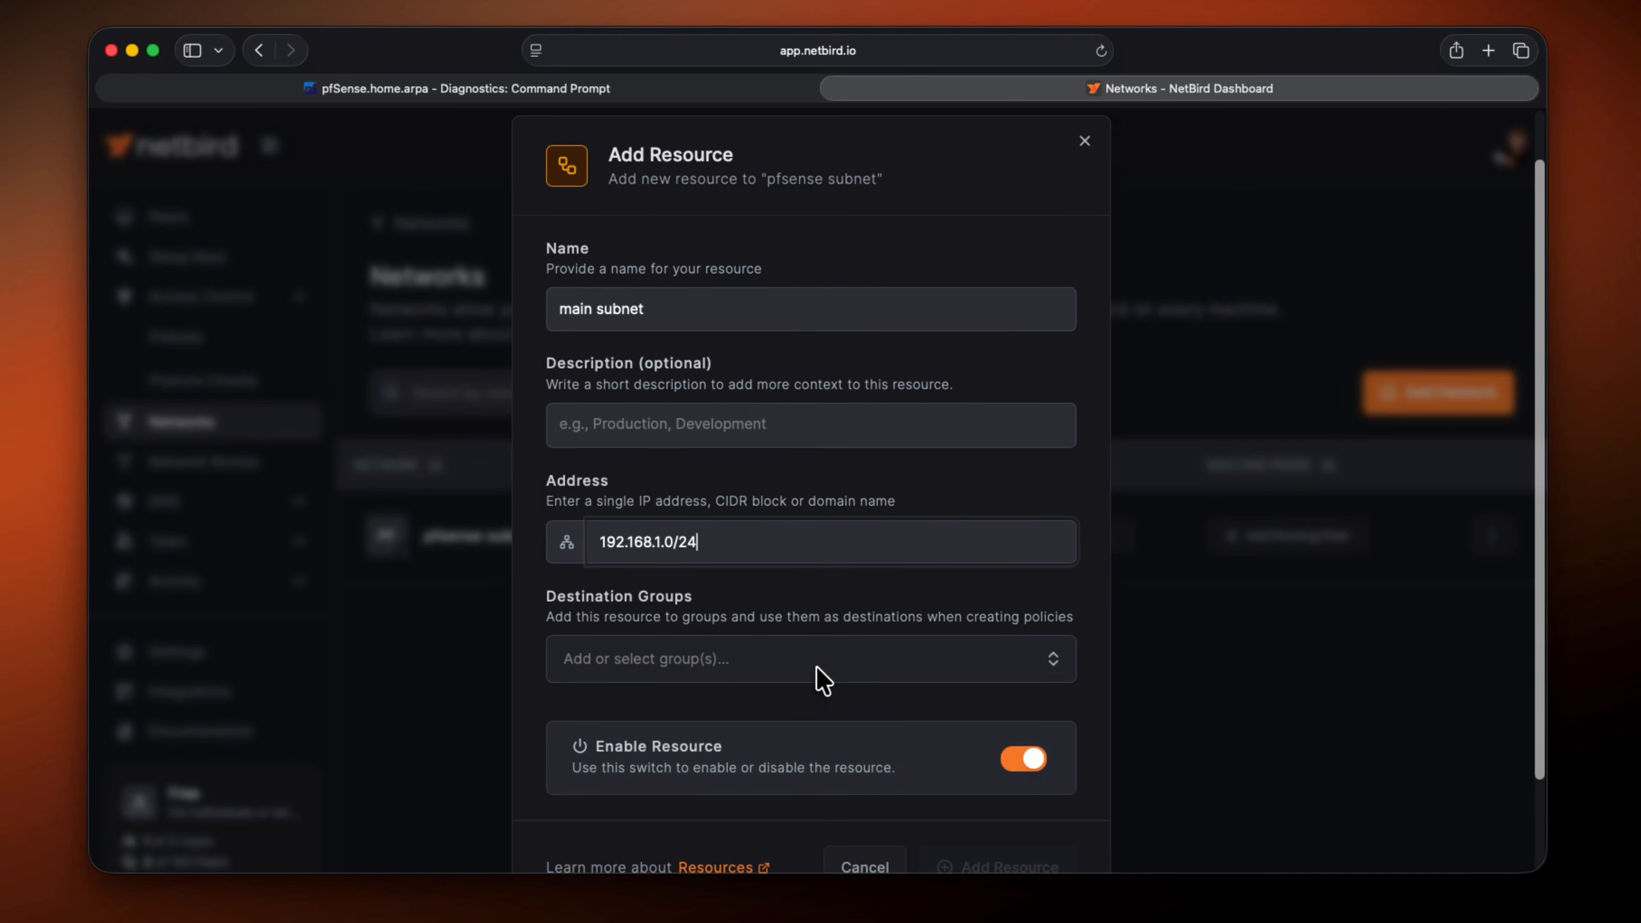
scroll(815, 677, "down", 3)
left_click(764, 578)
type("pfsense")
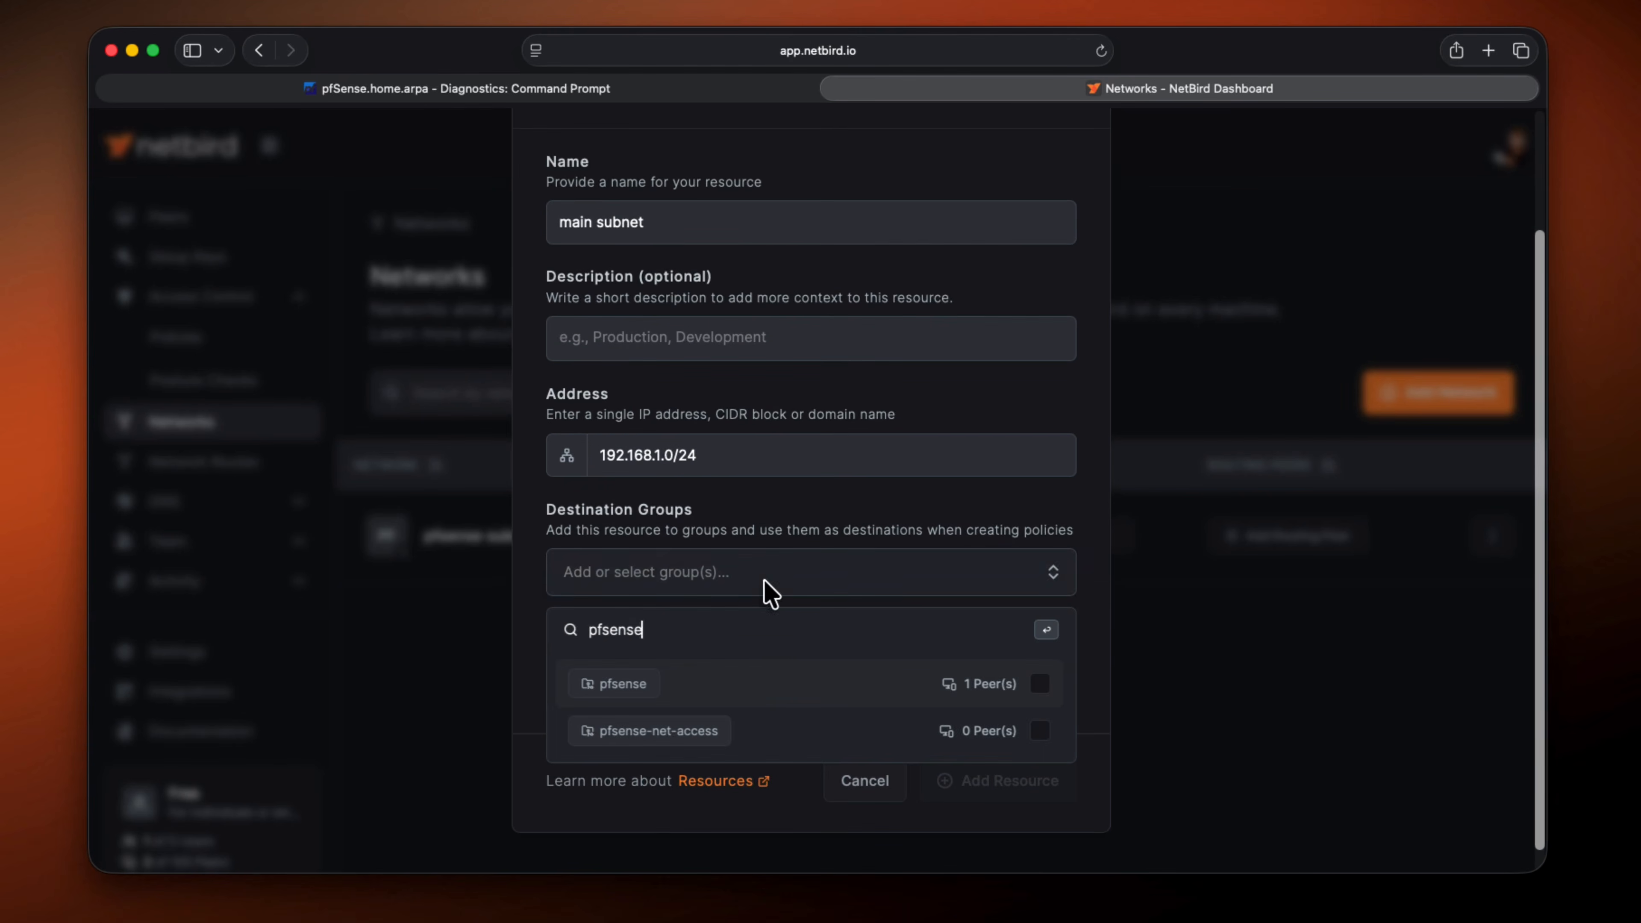
left_click(746, 736)
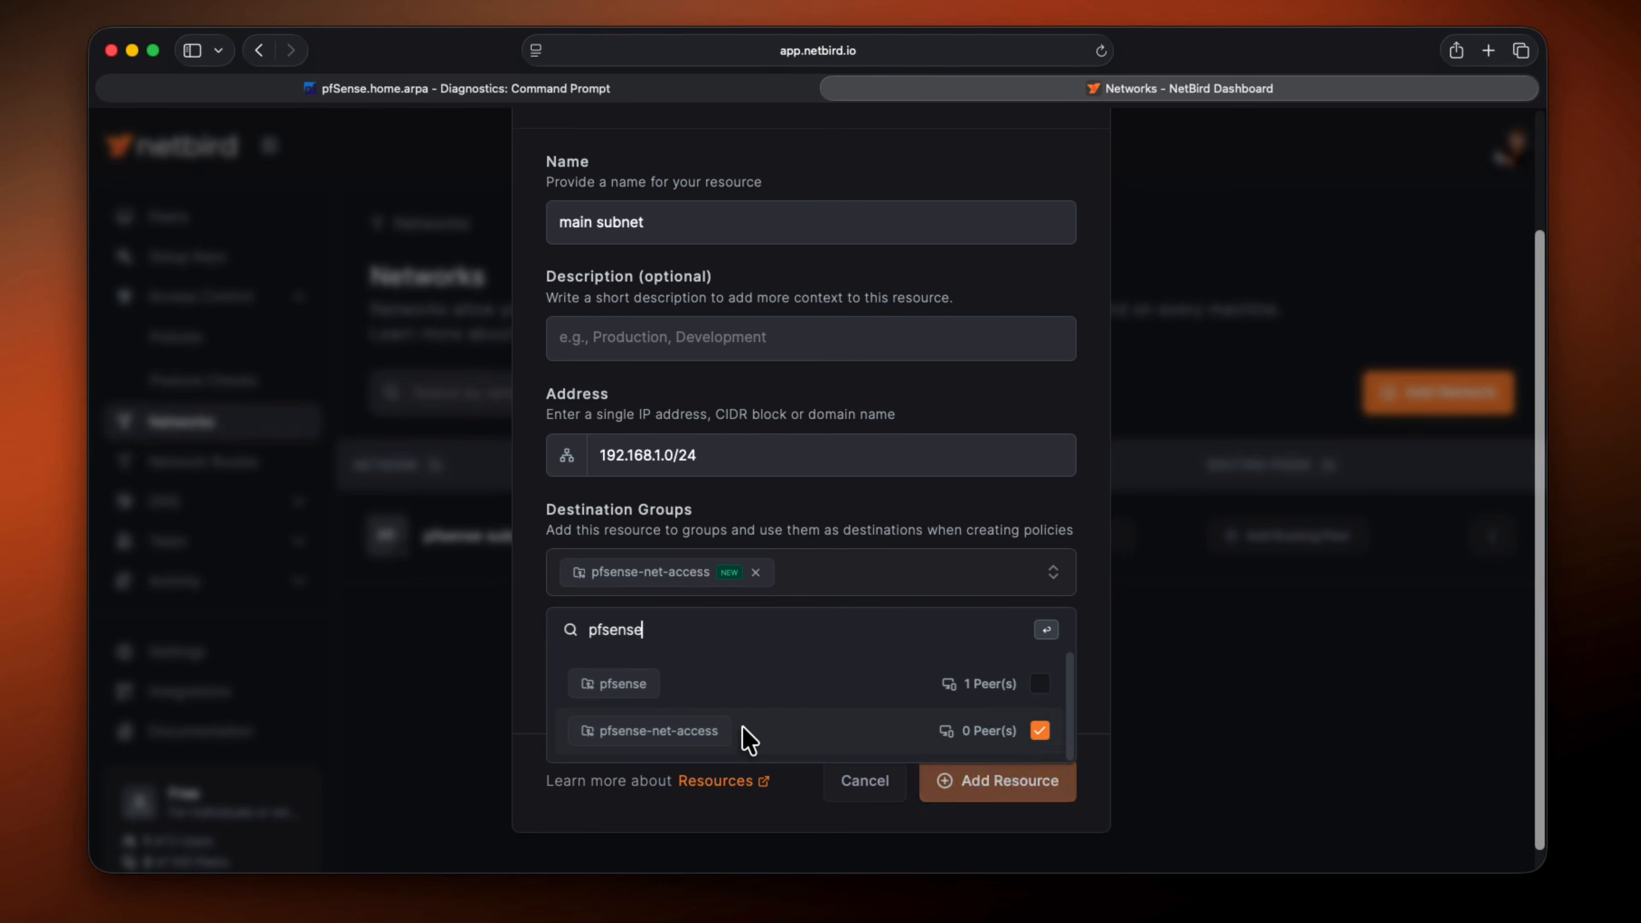
left_click(880, 540)
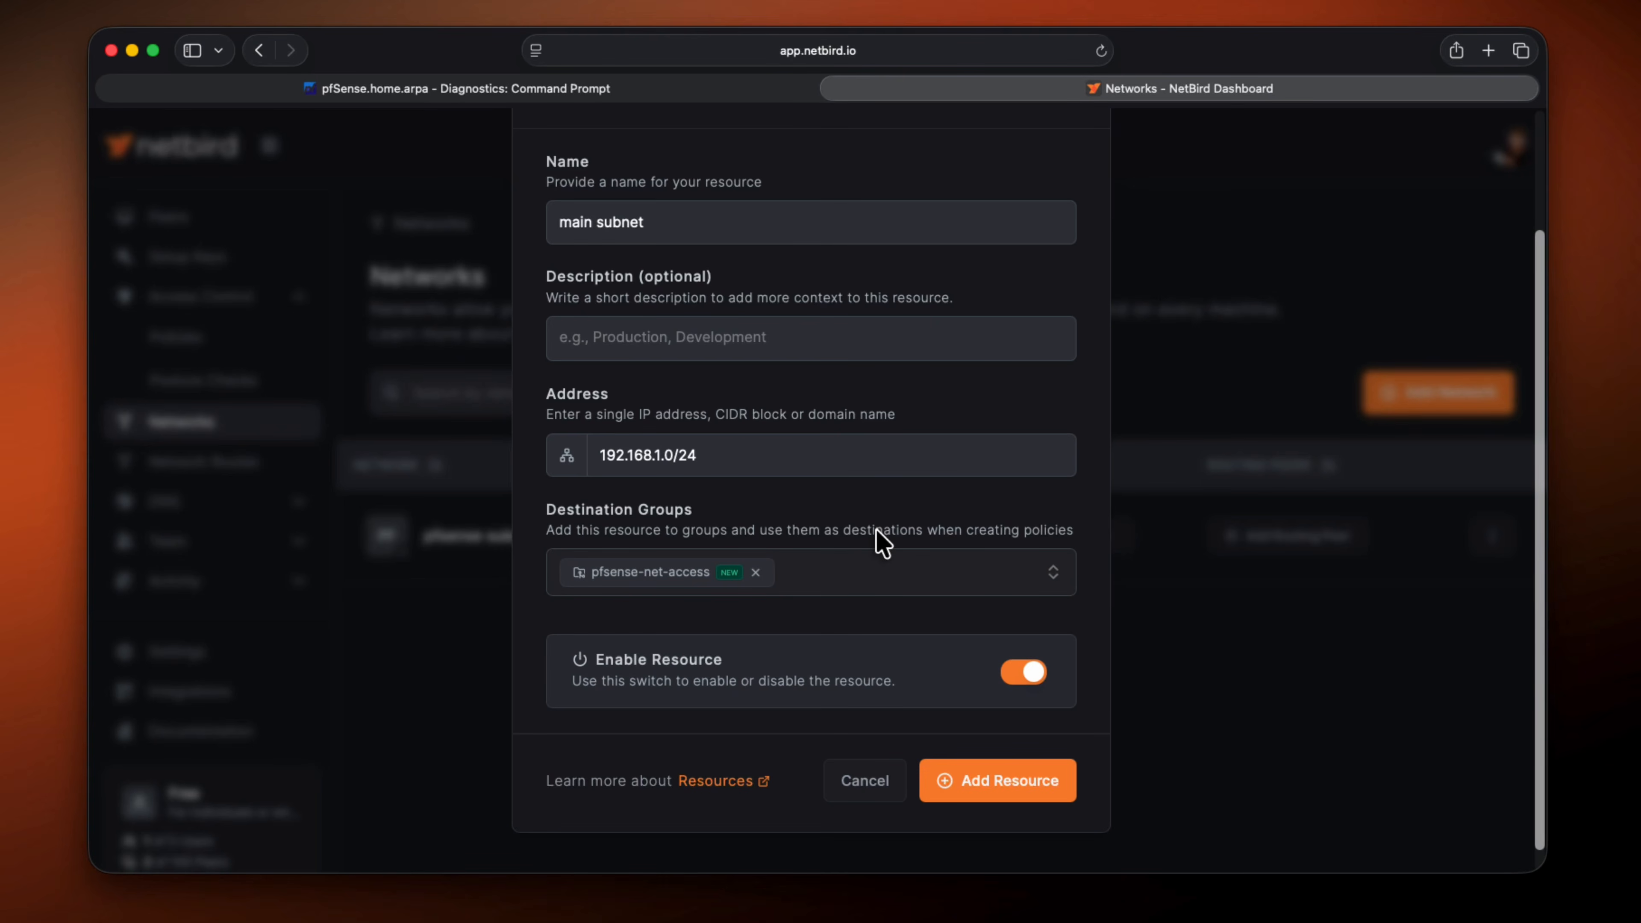
left_click(962, 786)
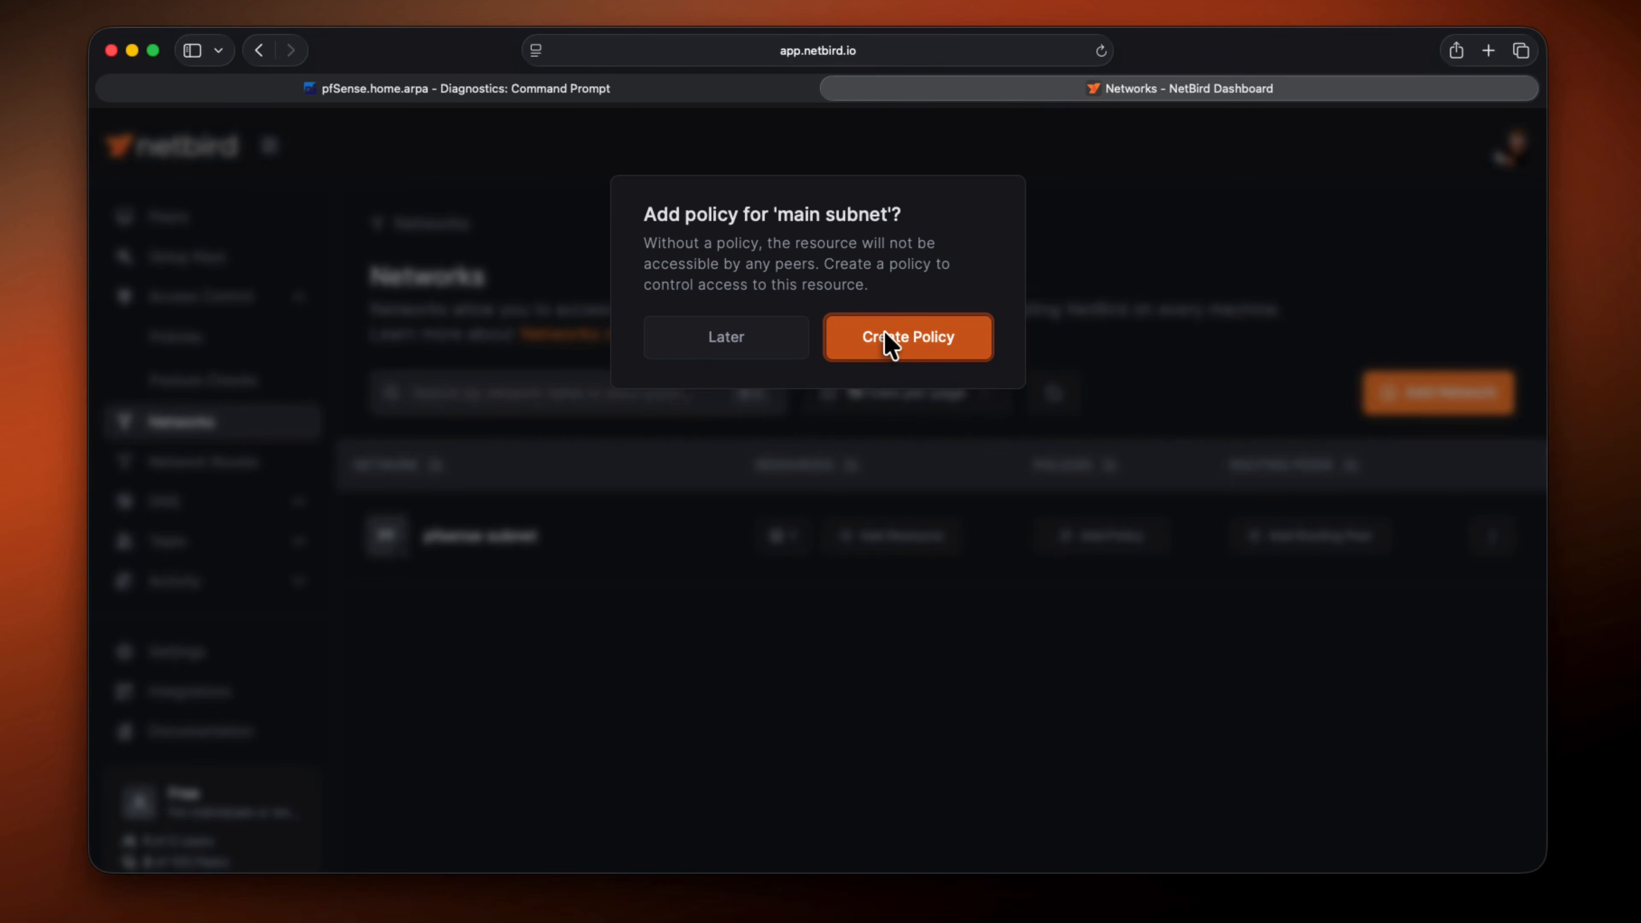
Start an access control policy for main subnet and choose Users, IT Admins and VPS as its source groups
left_click(890, 346)
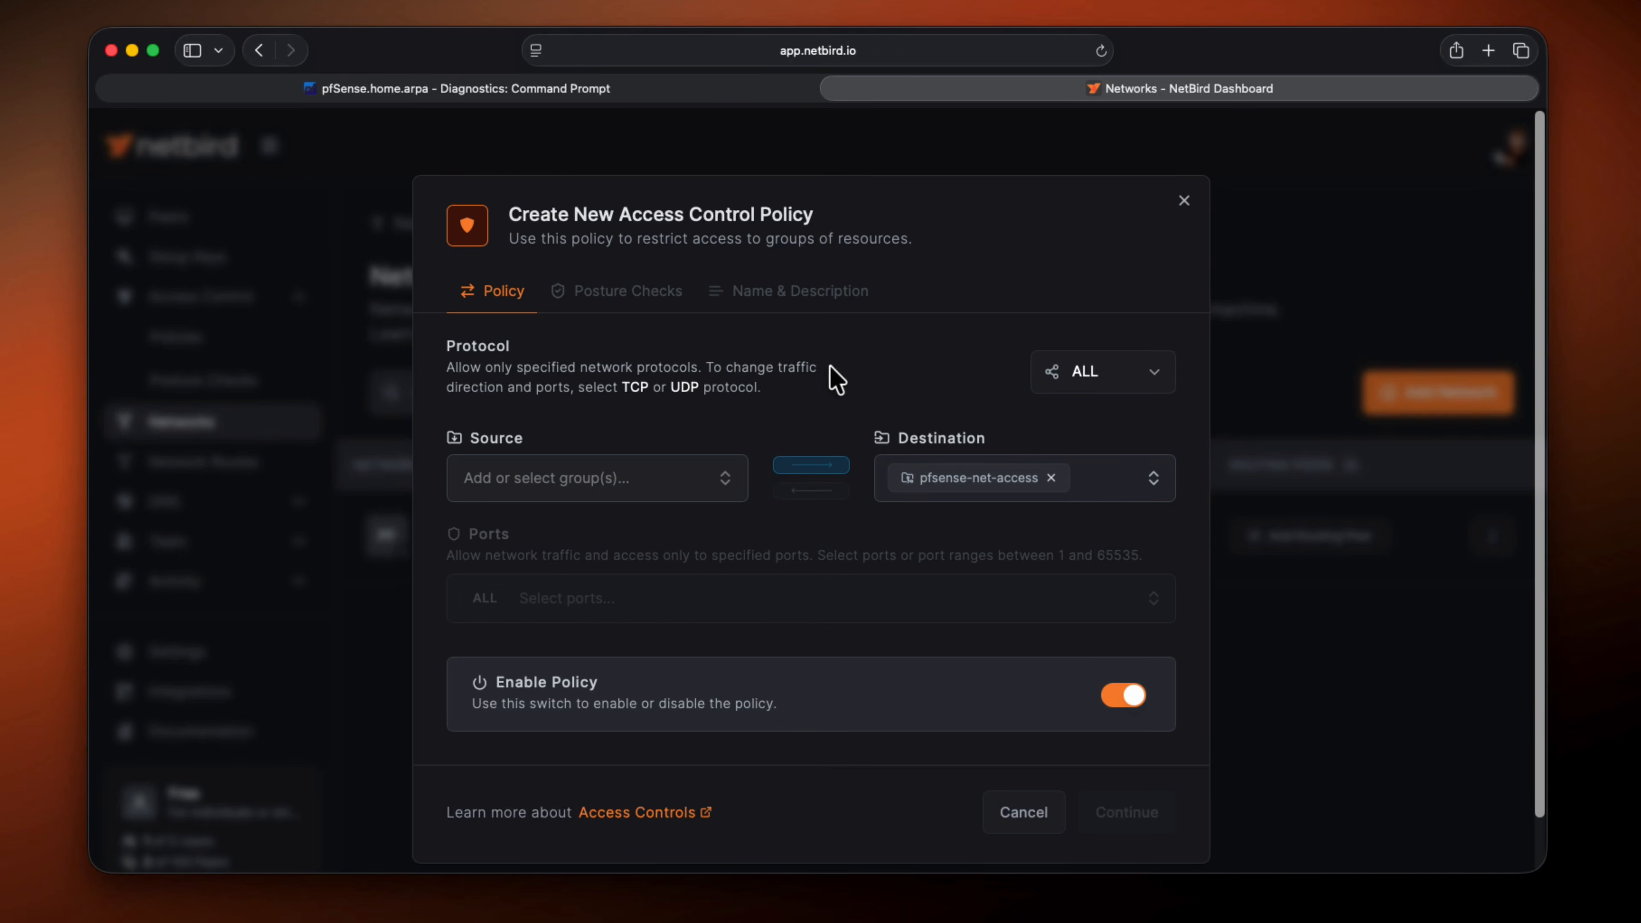
left_click(648, 490)
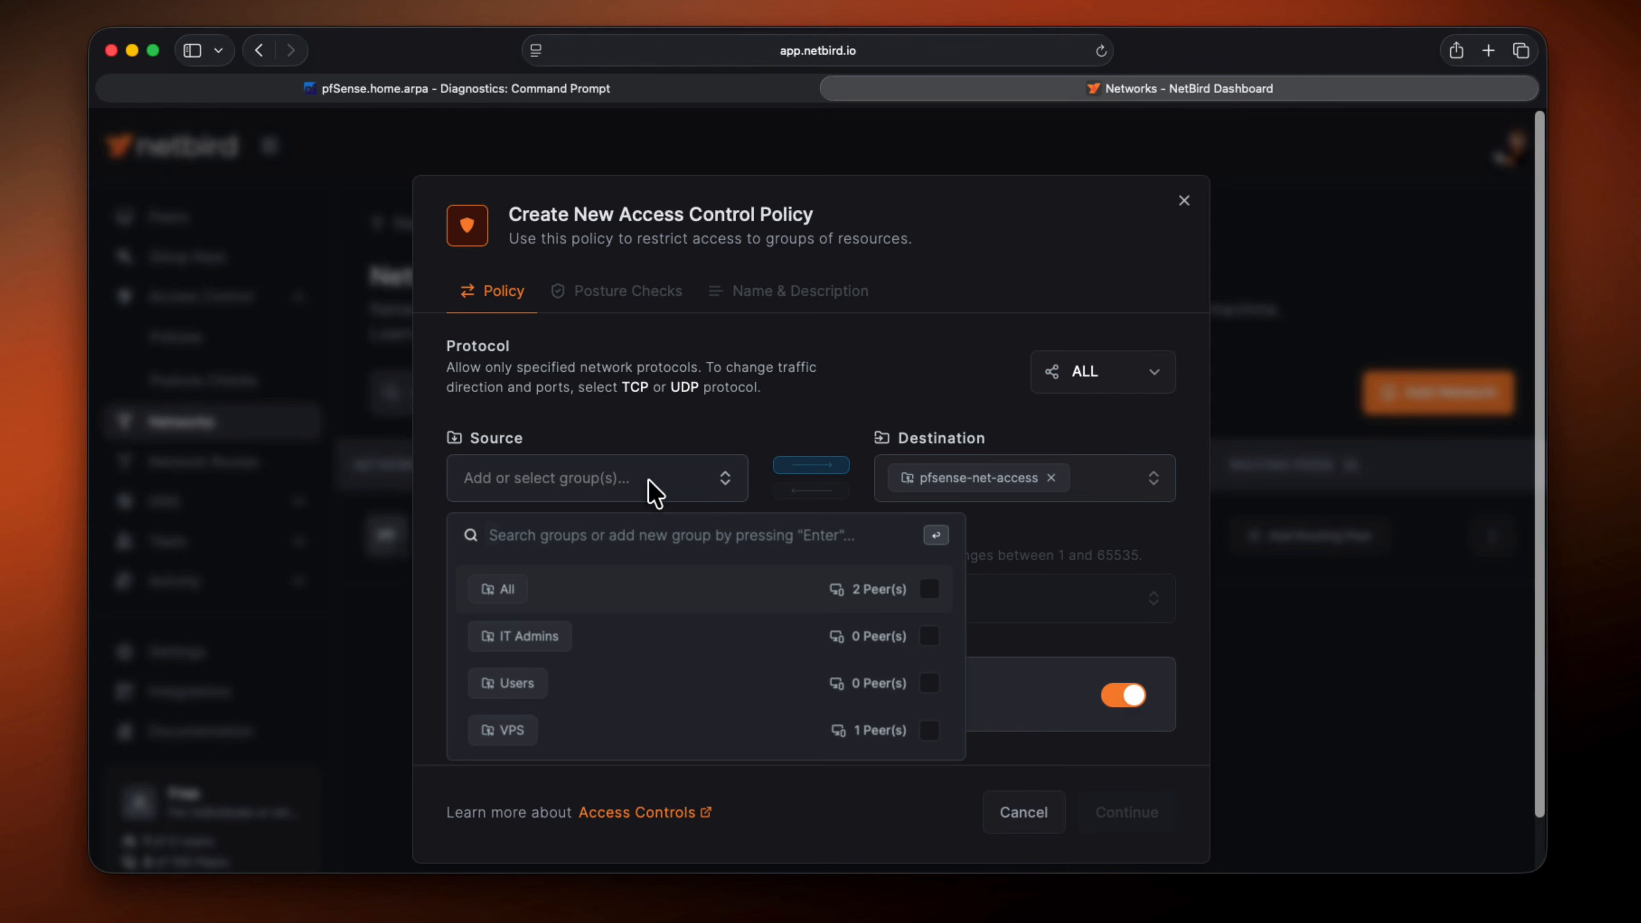
left_click(929, 682)
left_click(929, 636)
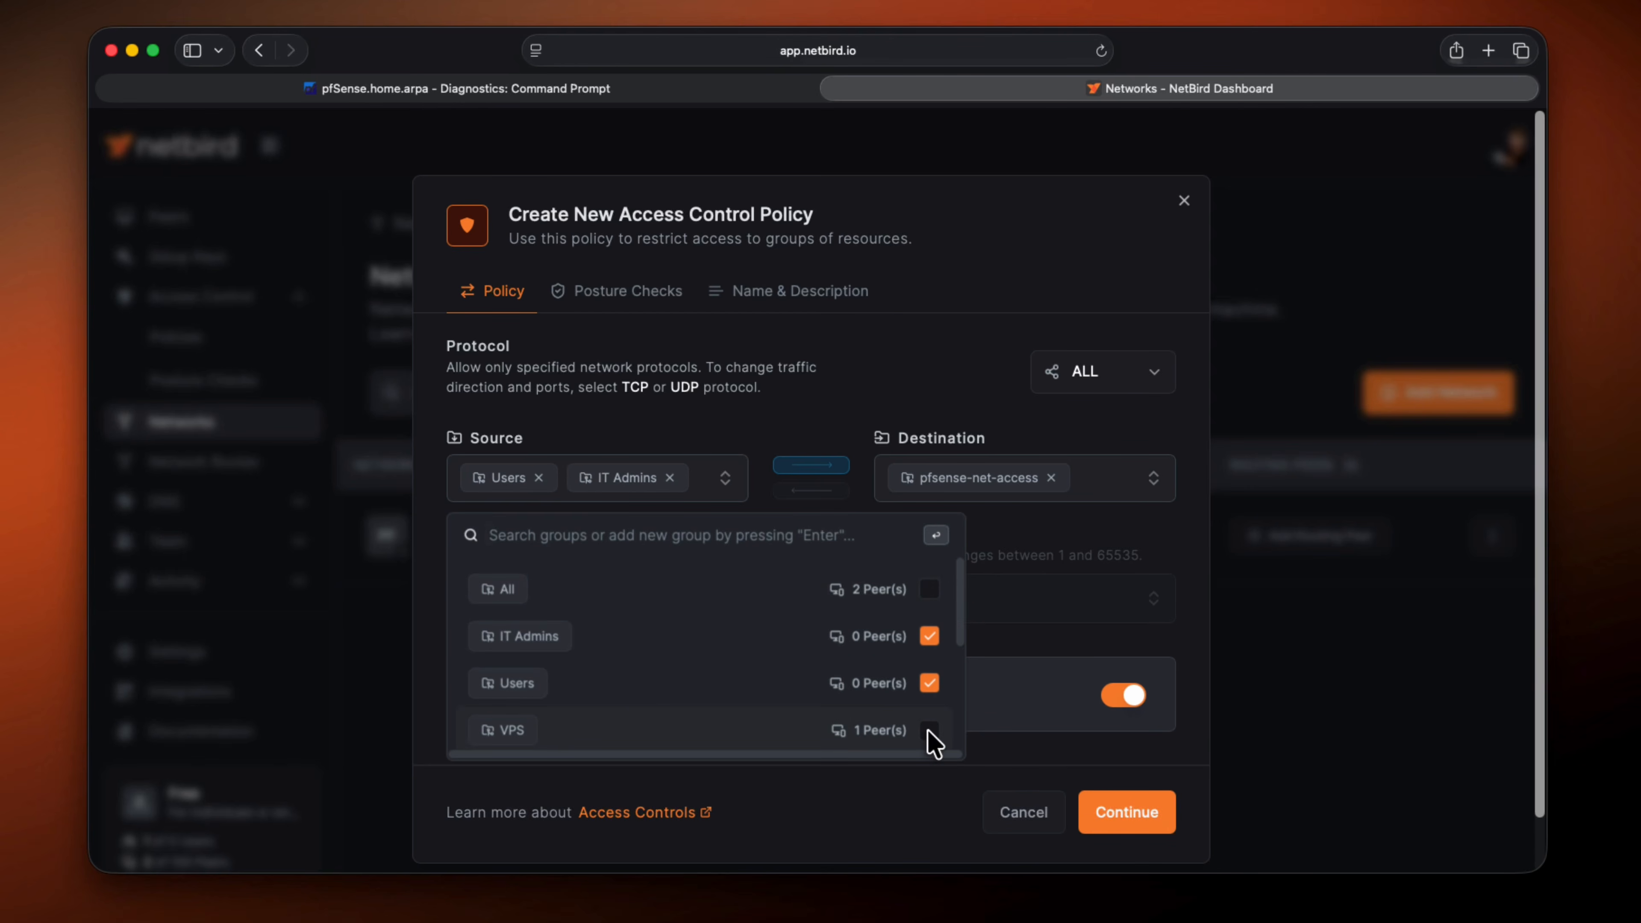
left_click(929, 731)
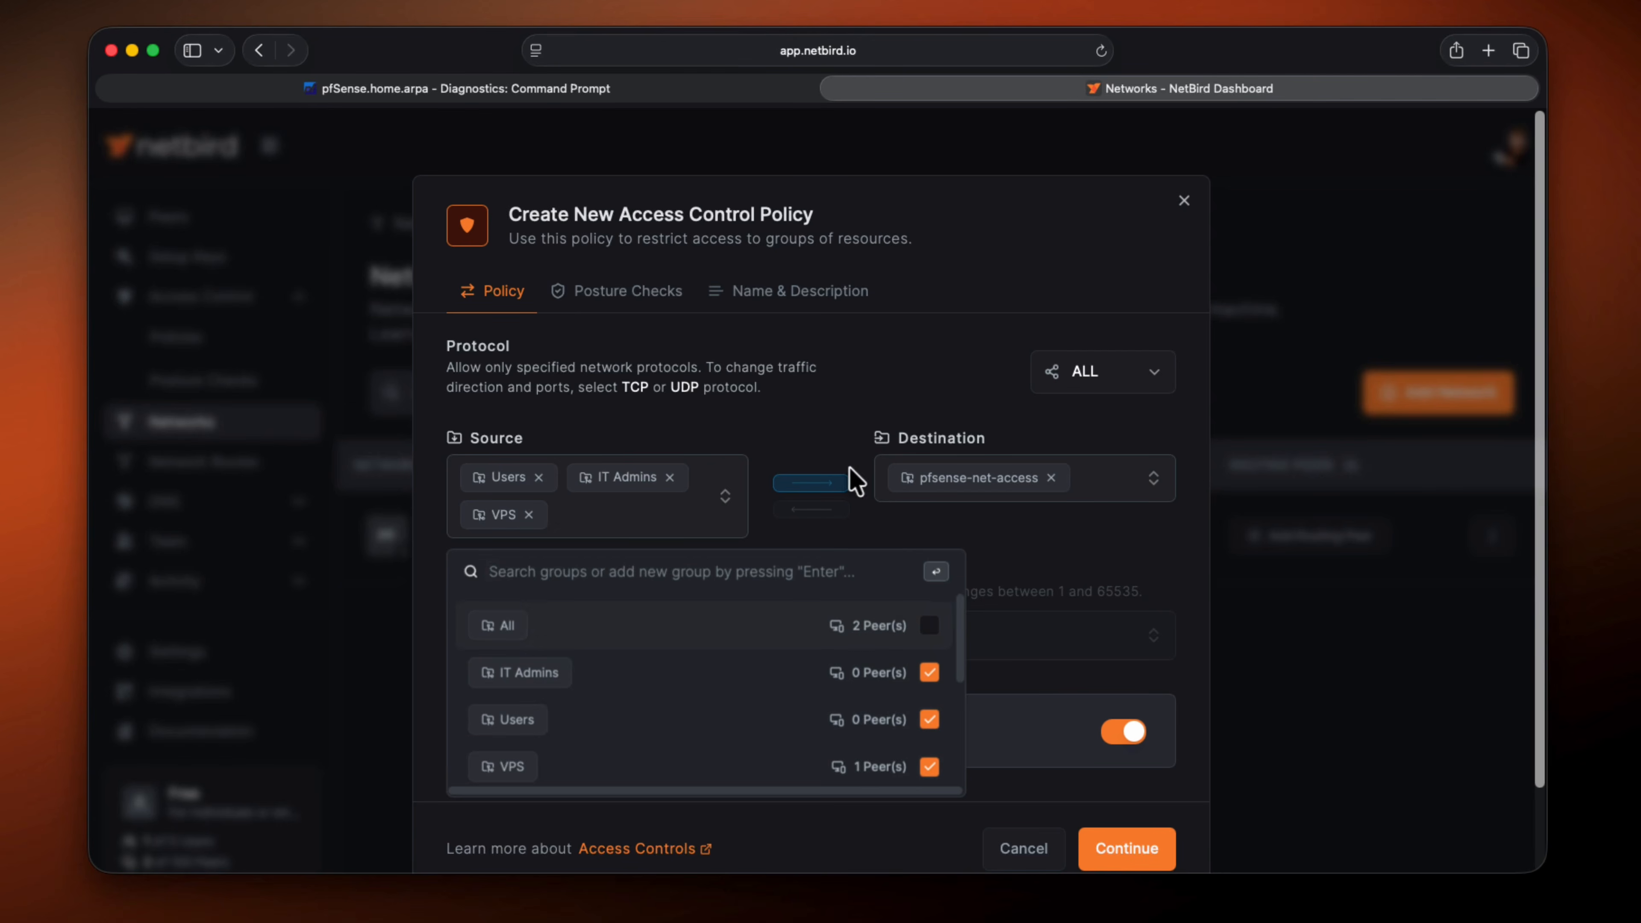
left_click(832, 443)
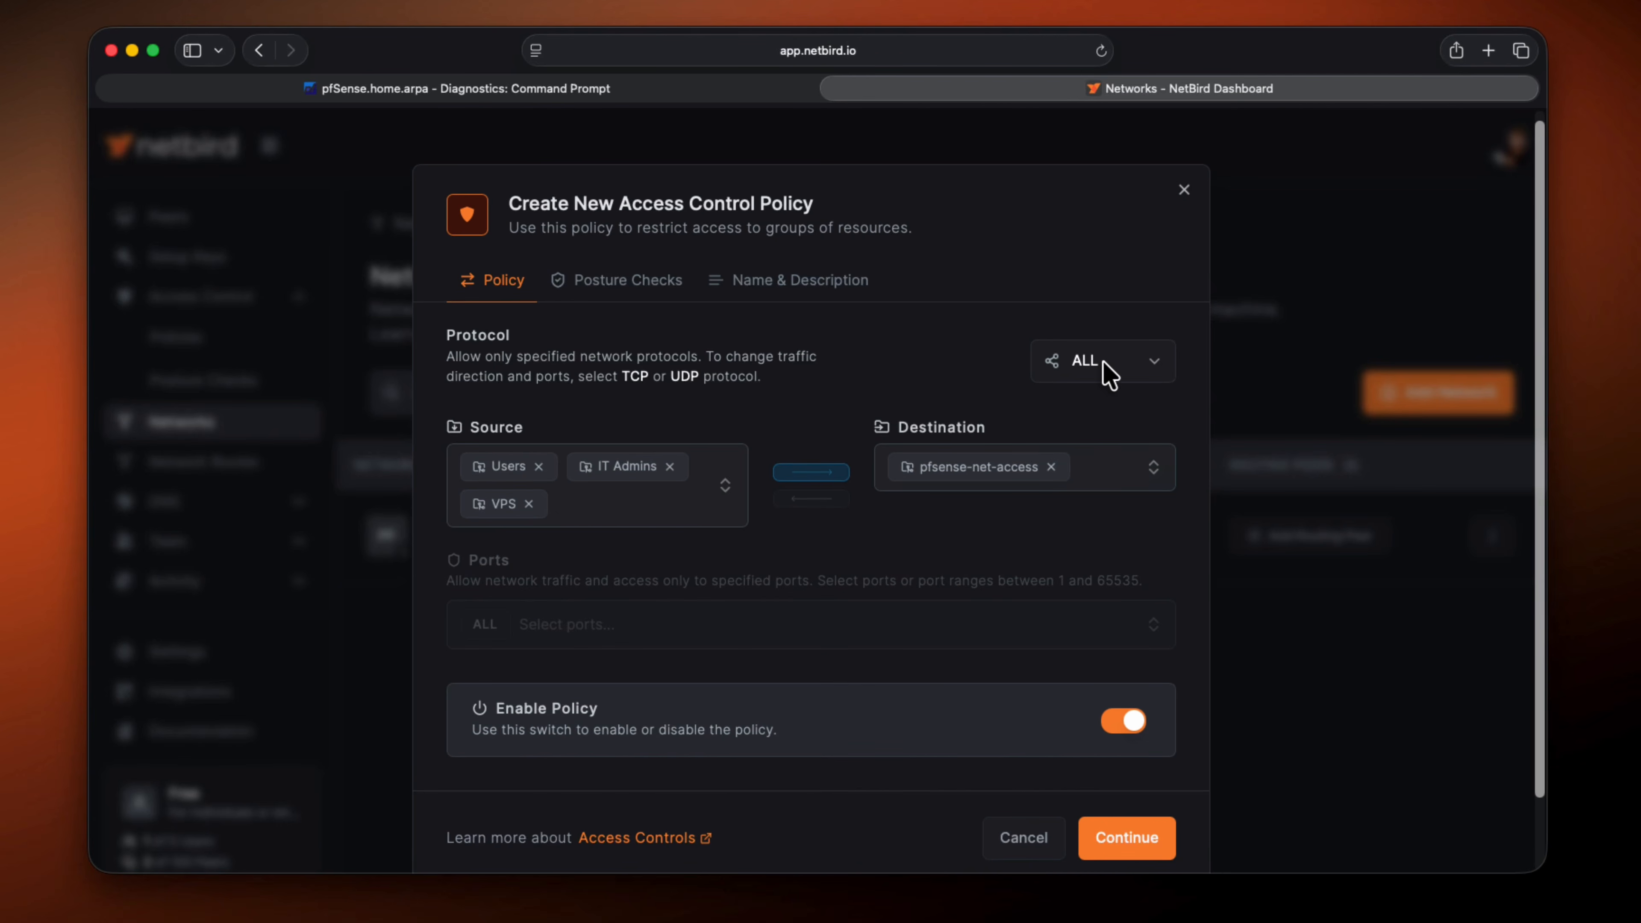
Restrict the policy to the ICMP protocol and create it without posture checks, keeping the suggested name and description
left_click(1108, 374)
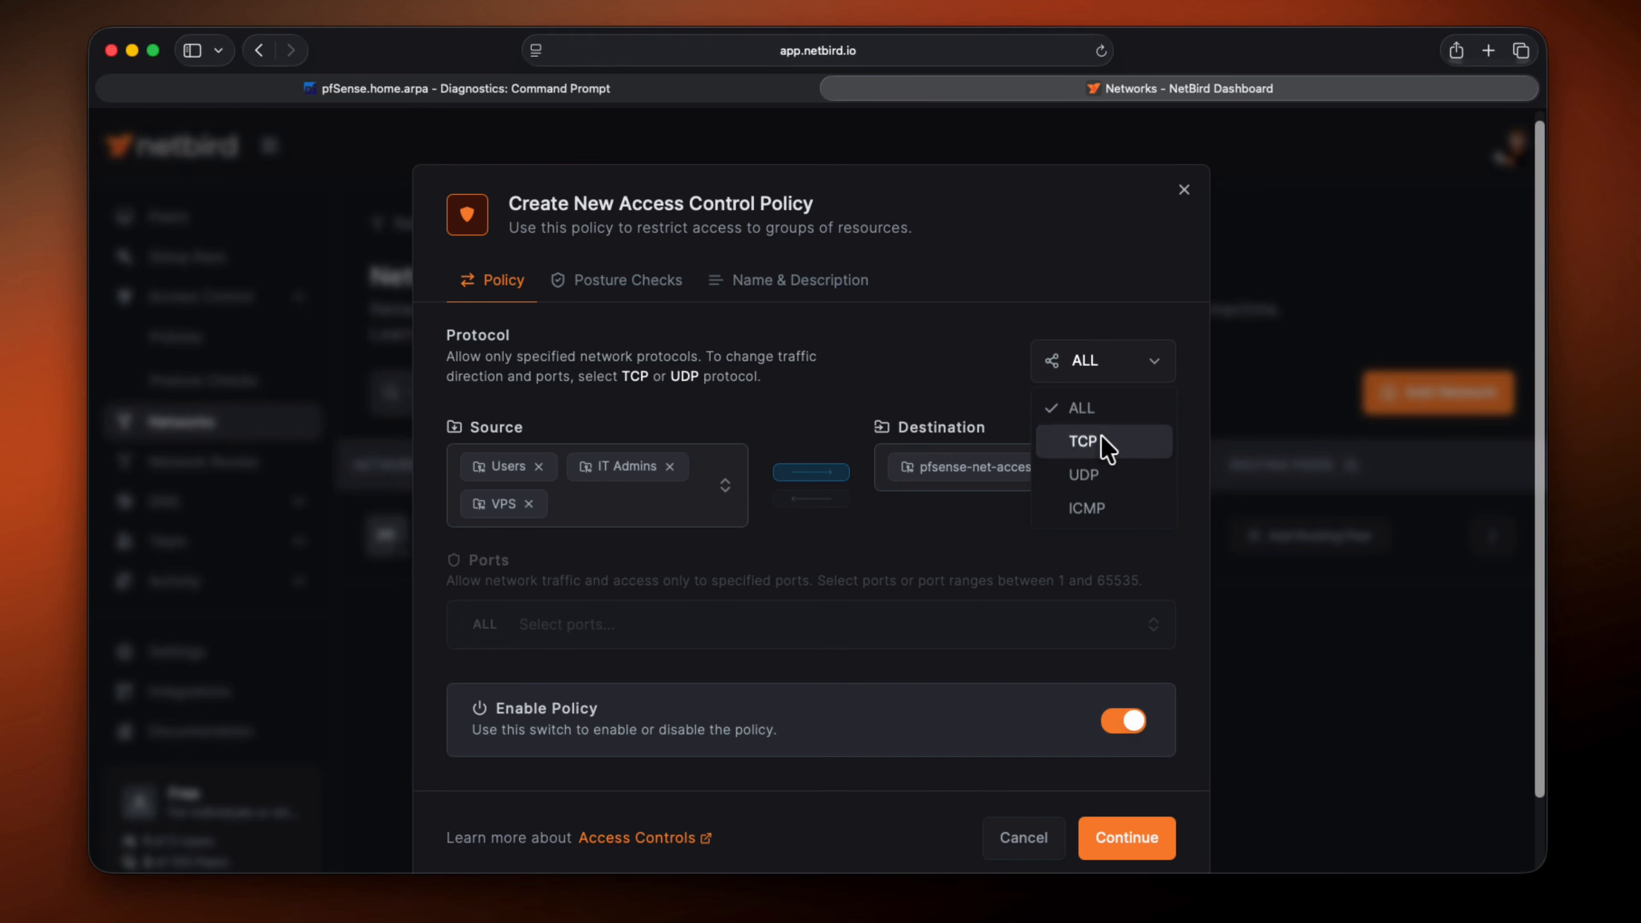
left_click(1101, 507)
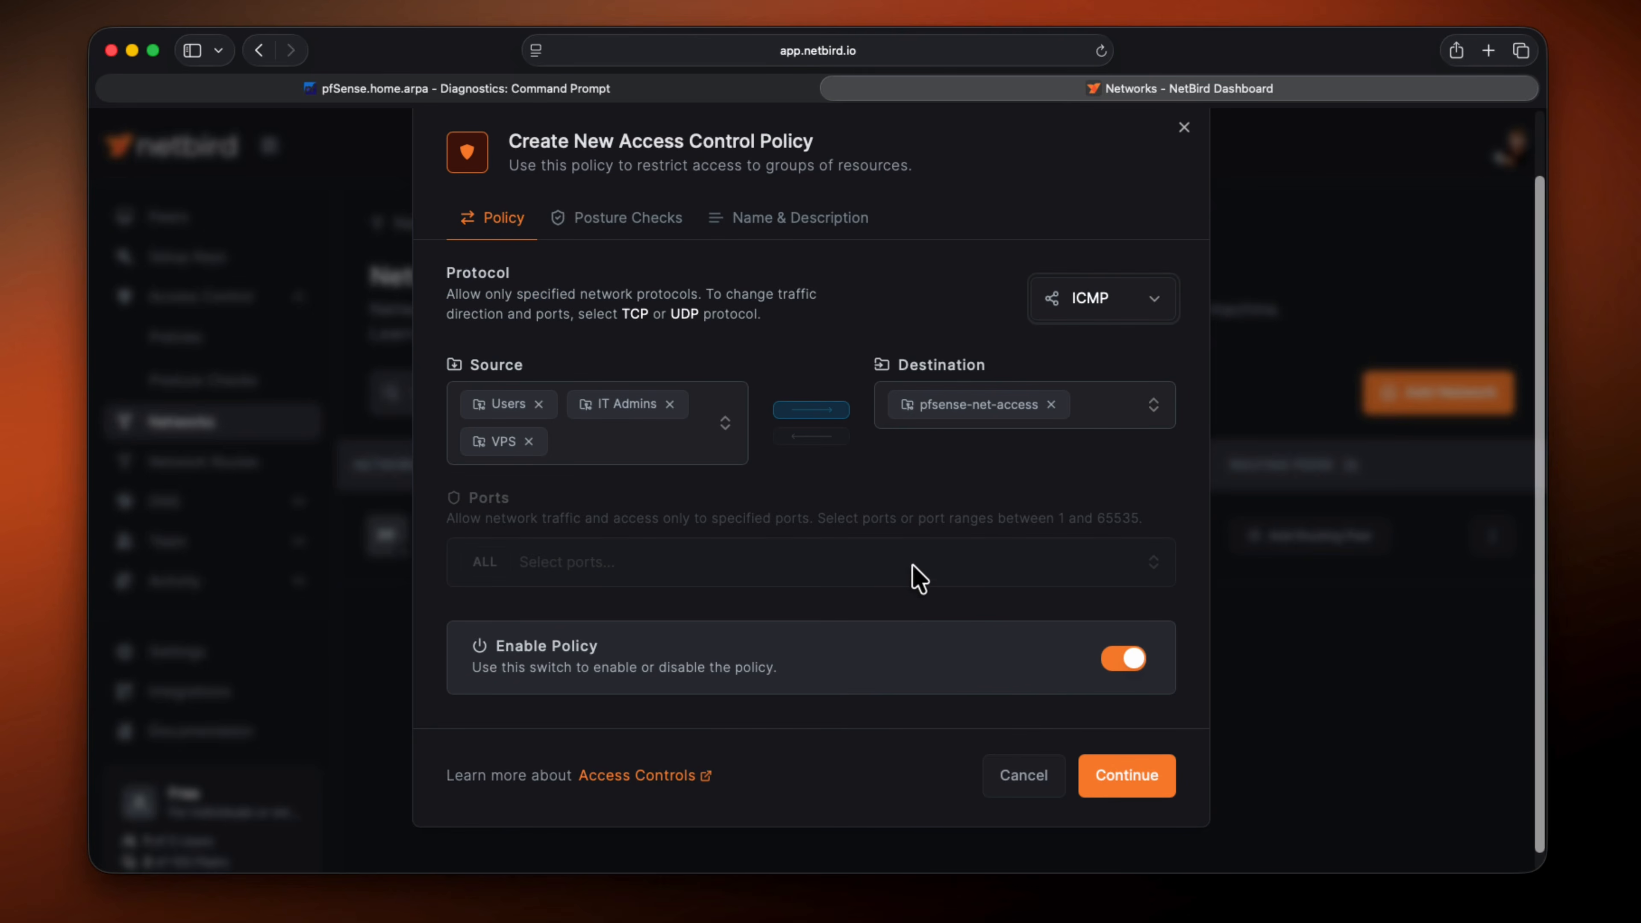
left_click(1118, 779)
left_click(1125, 623)
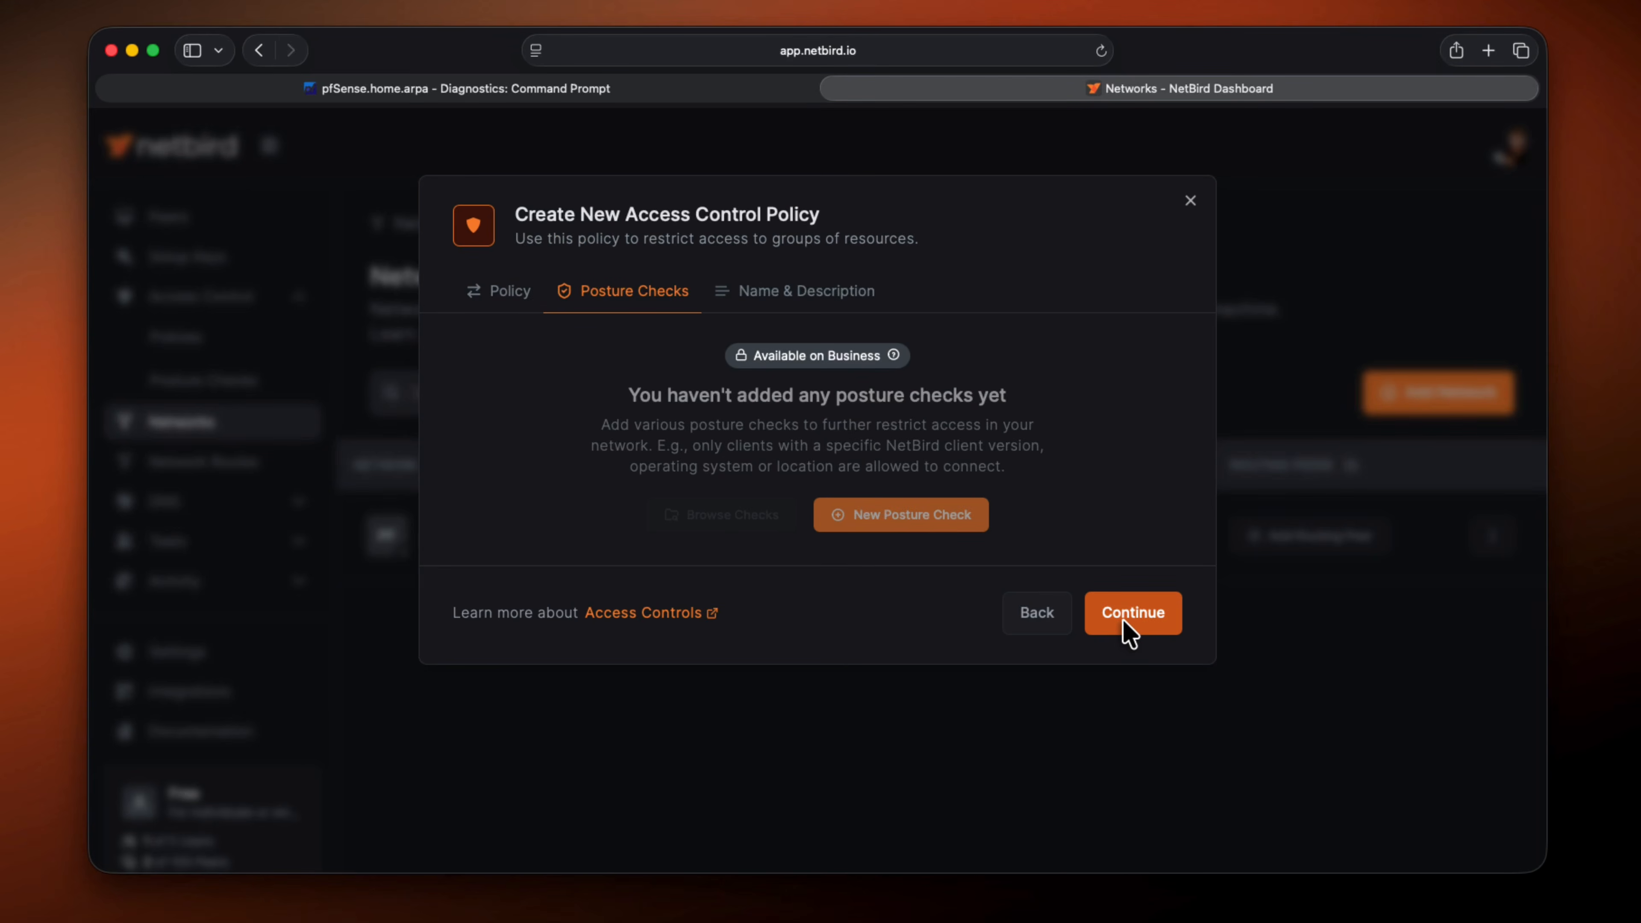
left_click(1124, 622)
left_click(1141, 669)
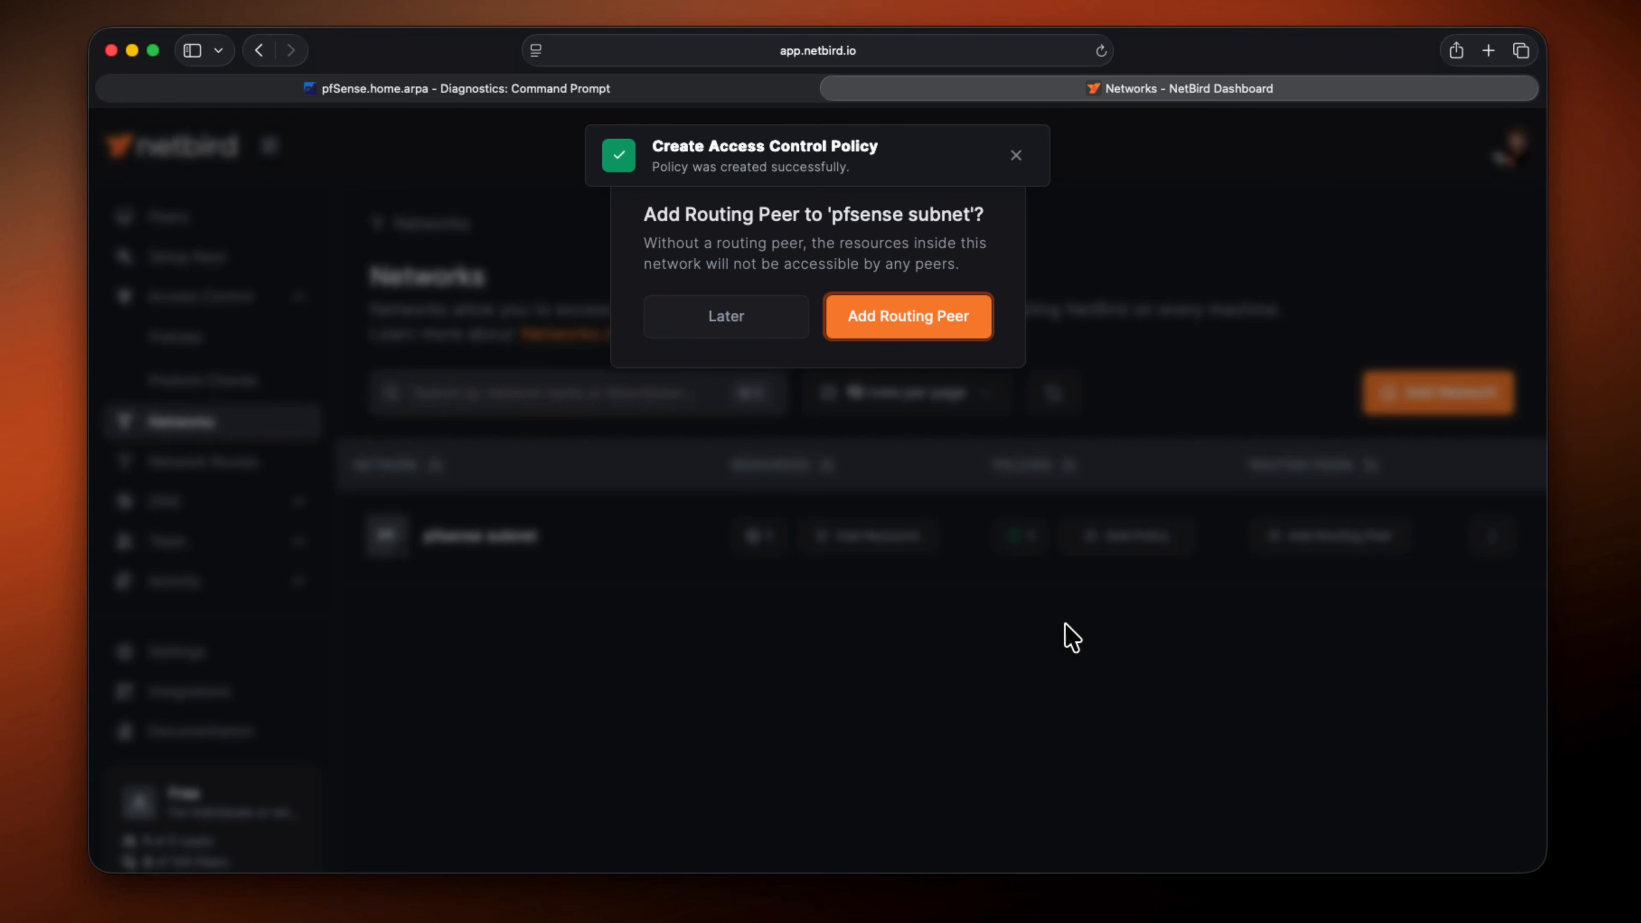
Add pfSense.home.arpa as the routing peer for the pfsense subnet network, keeping the default advanced settings
left_click(922, 324)
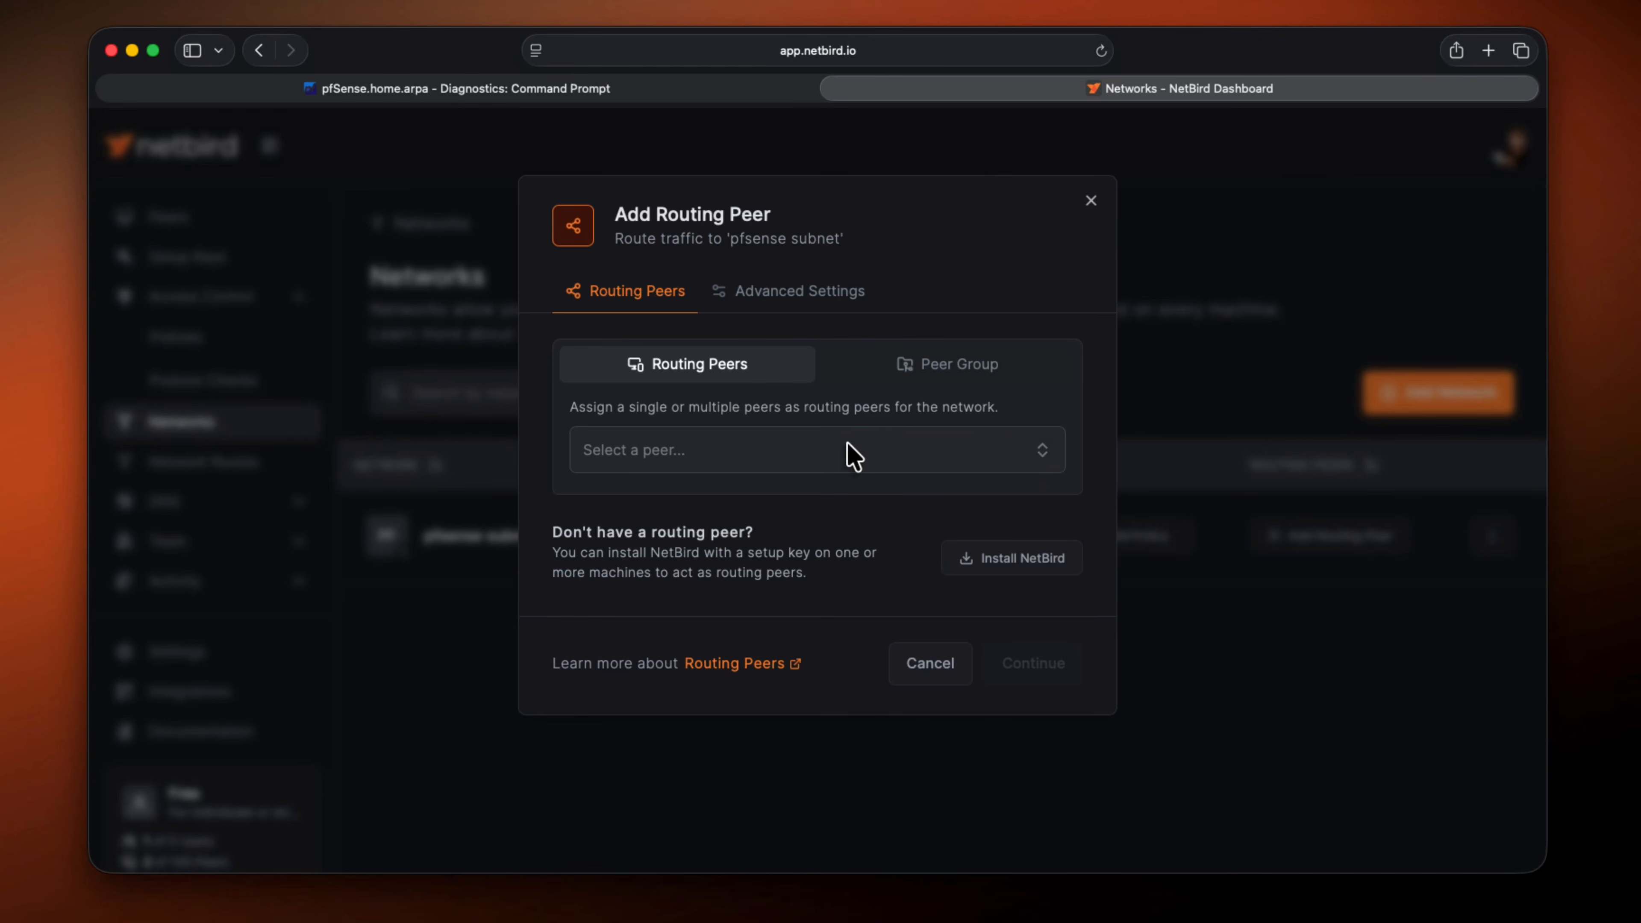
left_click(853, 457)
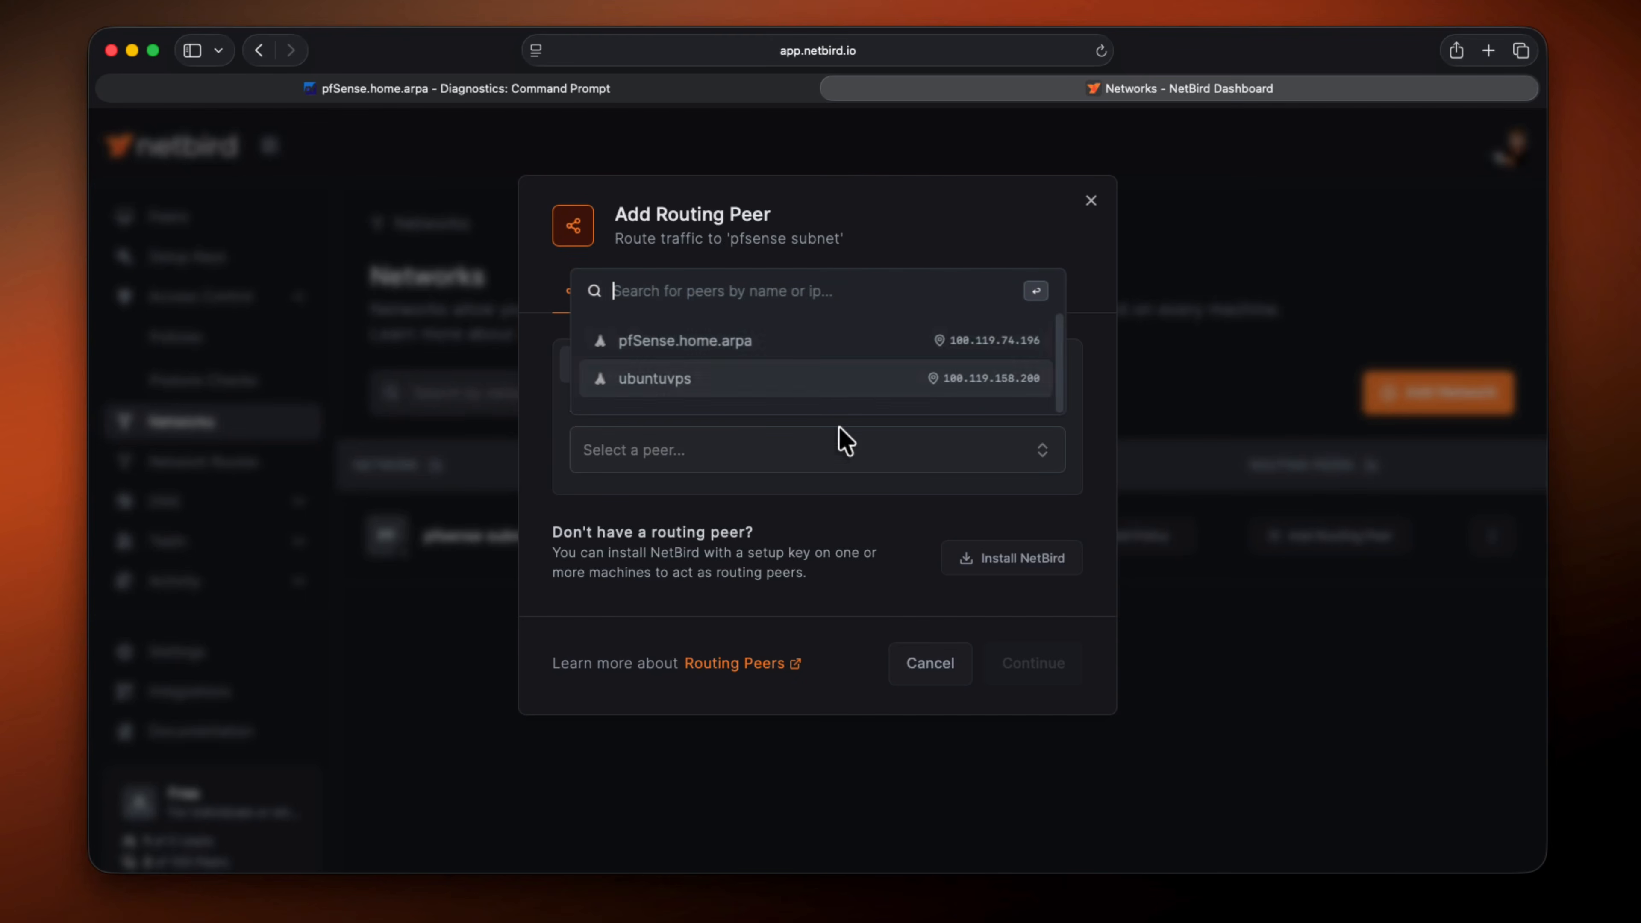
left_click(801, 355)
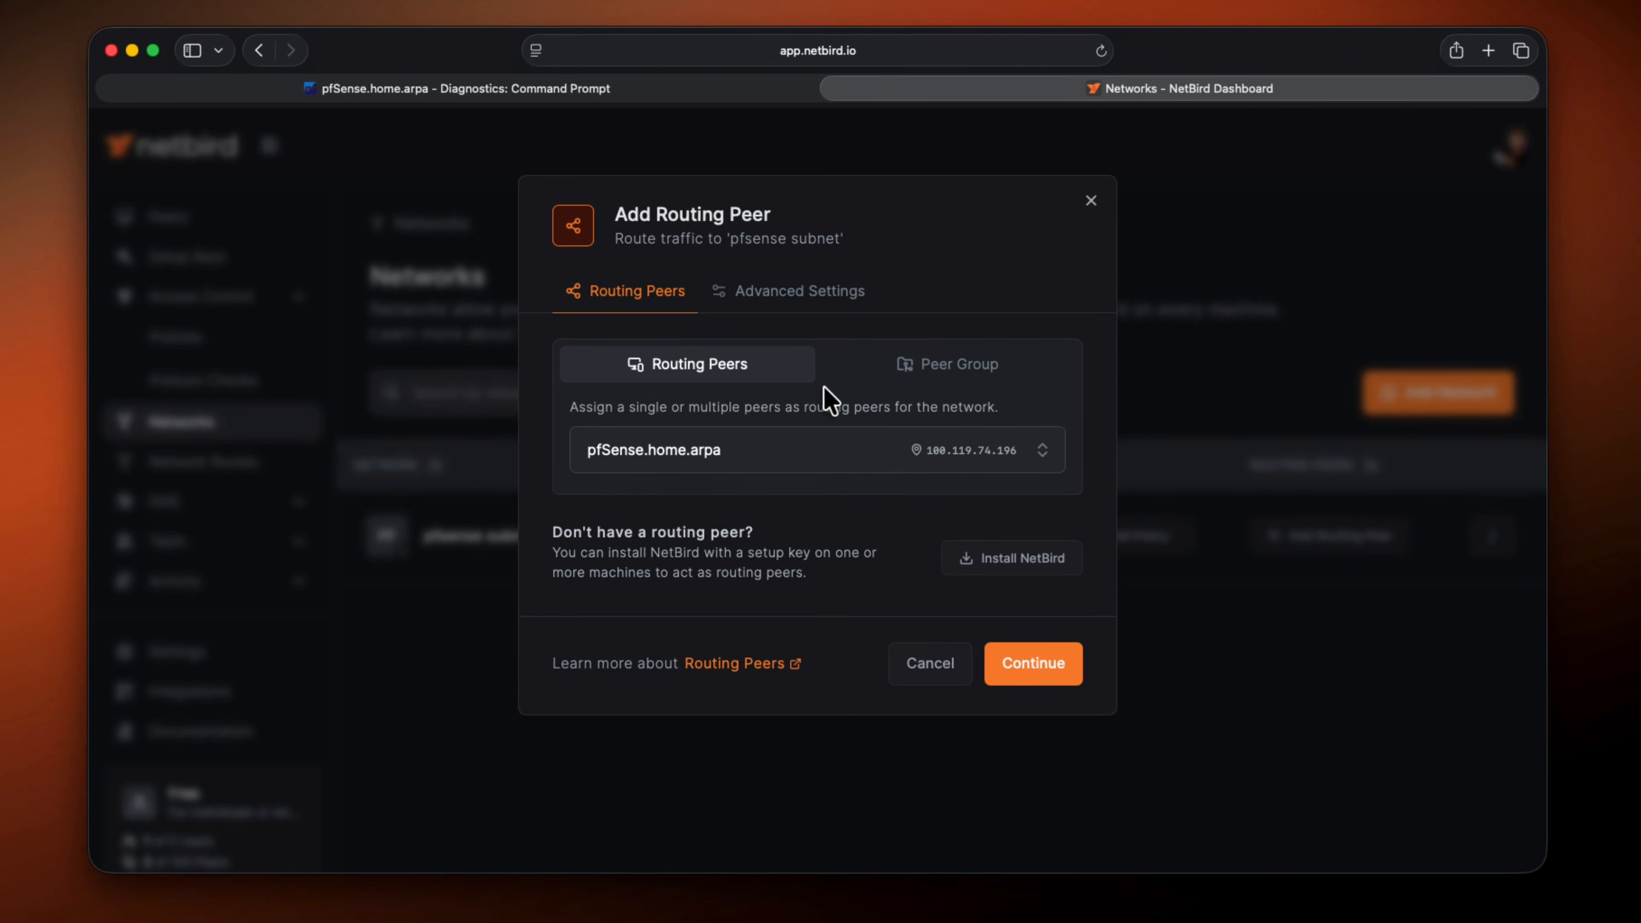
left_click(1004, 665)
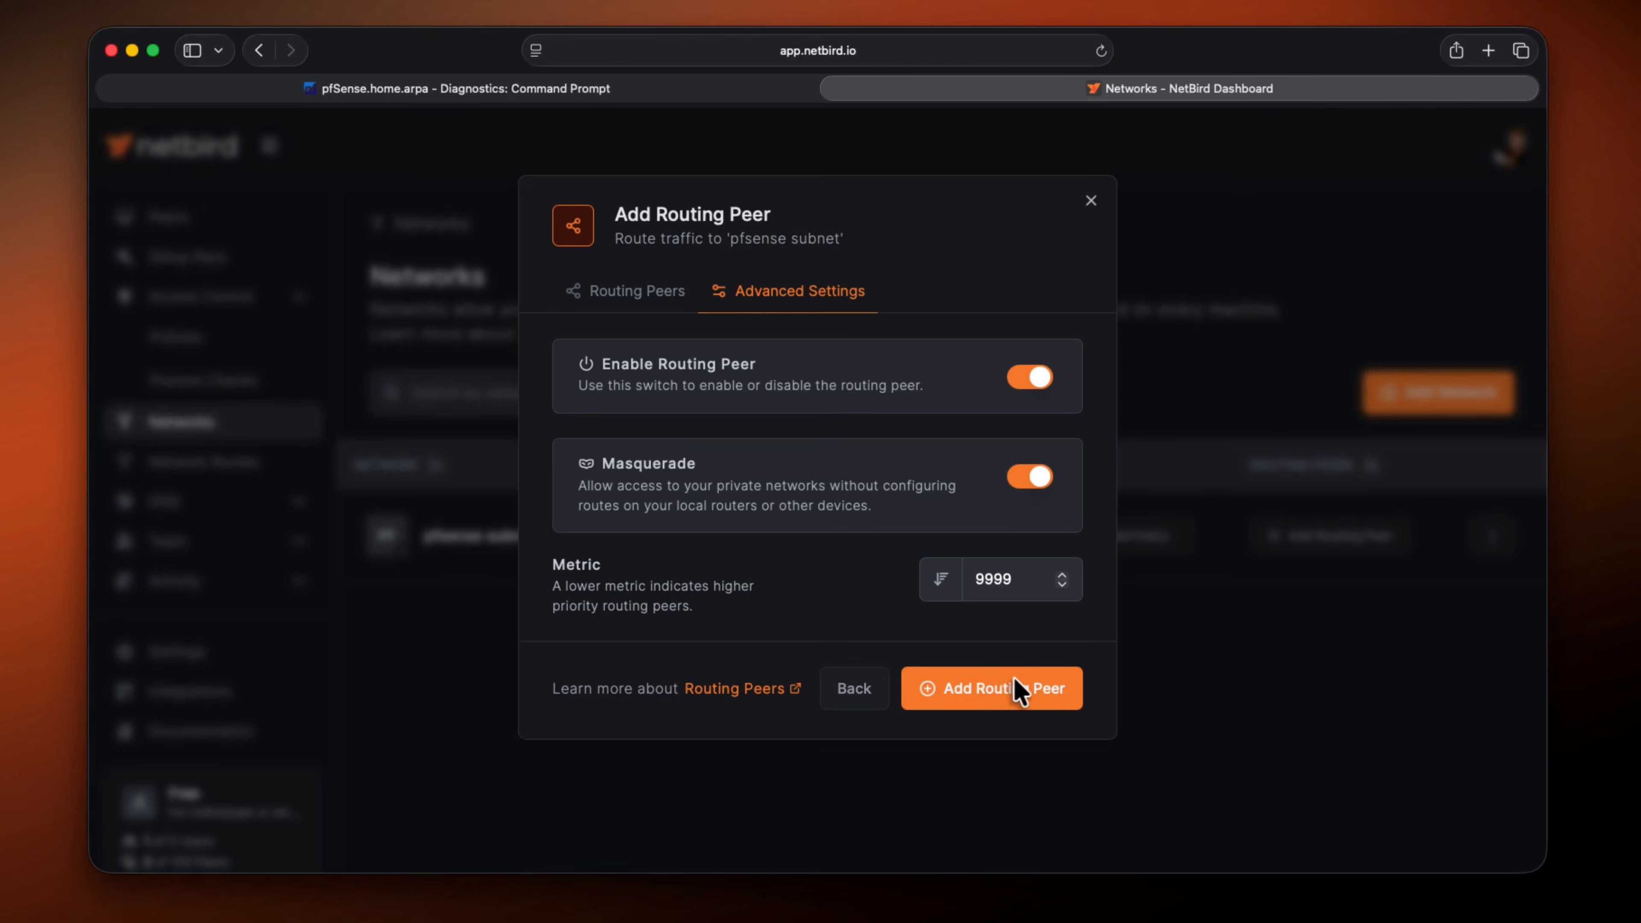
left_click(1020, 687)
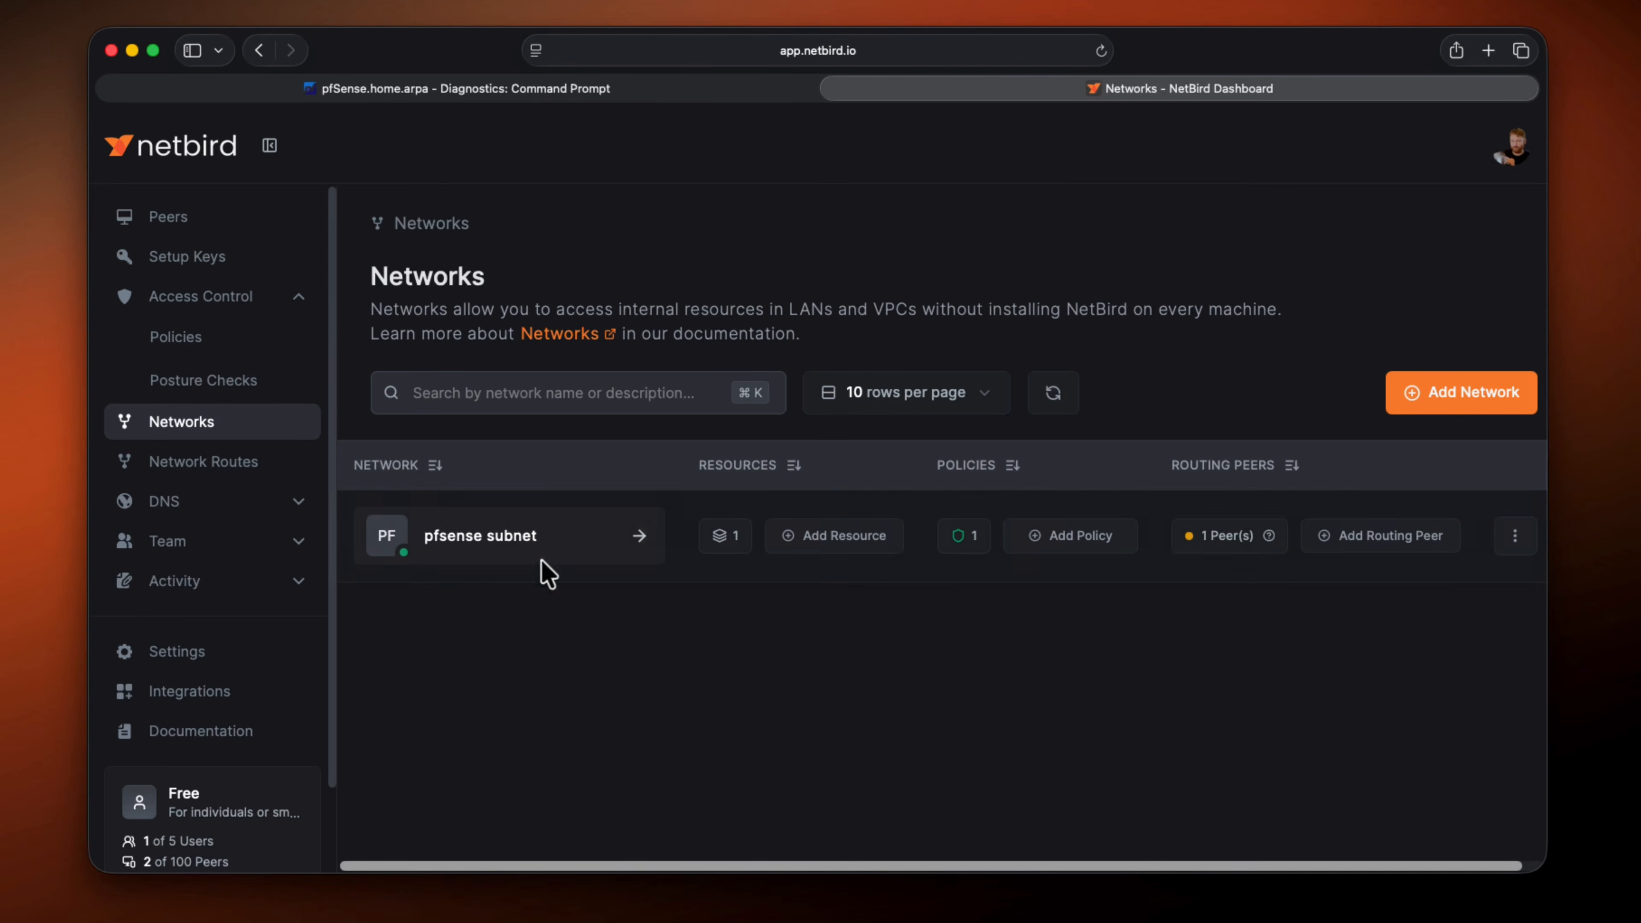
Open the pfsense subnet network's details and review its resources and routing peers
left_click(446, 541)
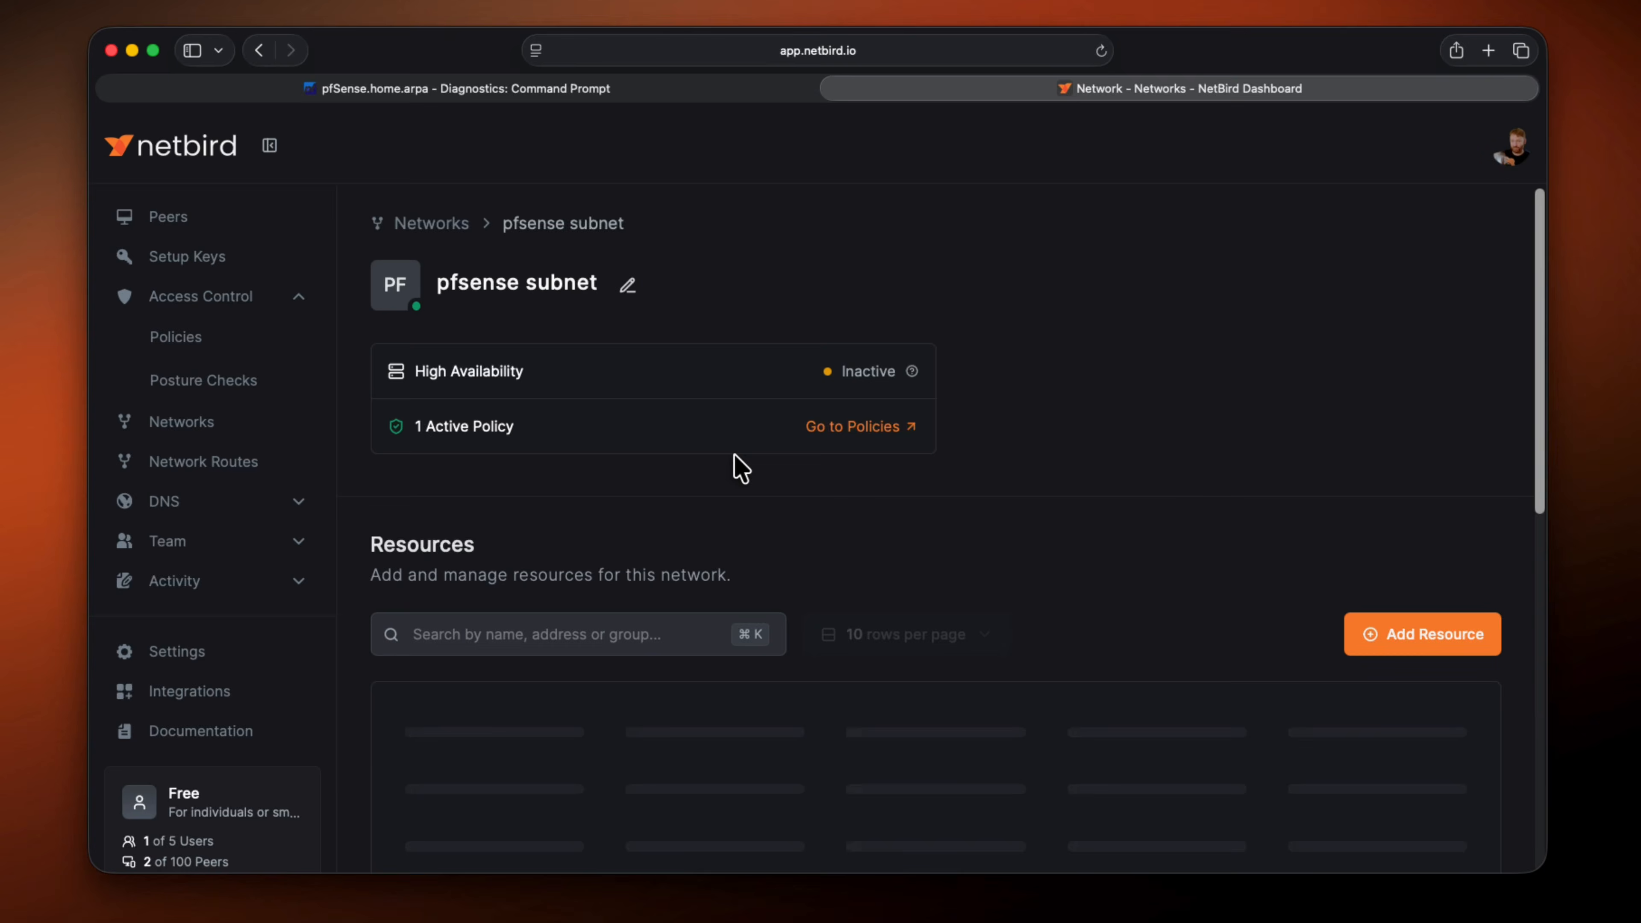
scroll(739, 467, "down", 2)
scroll(740, 466, "down", 3)
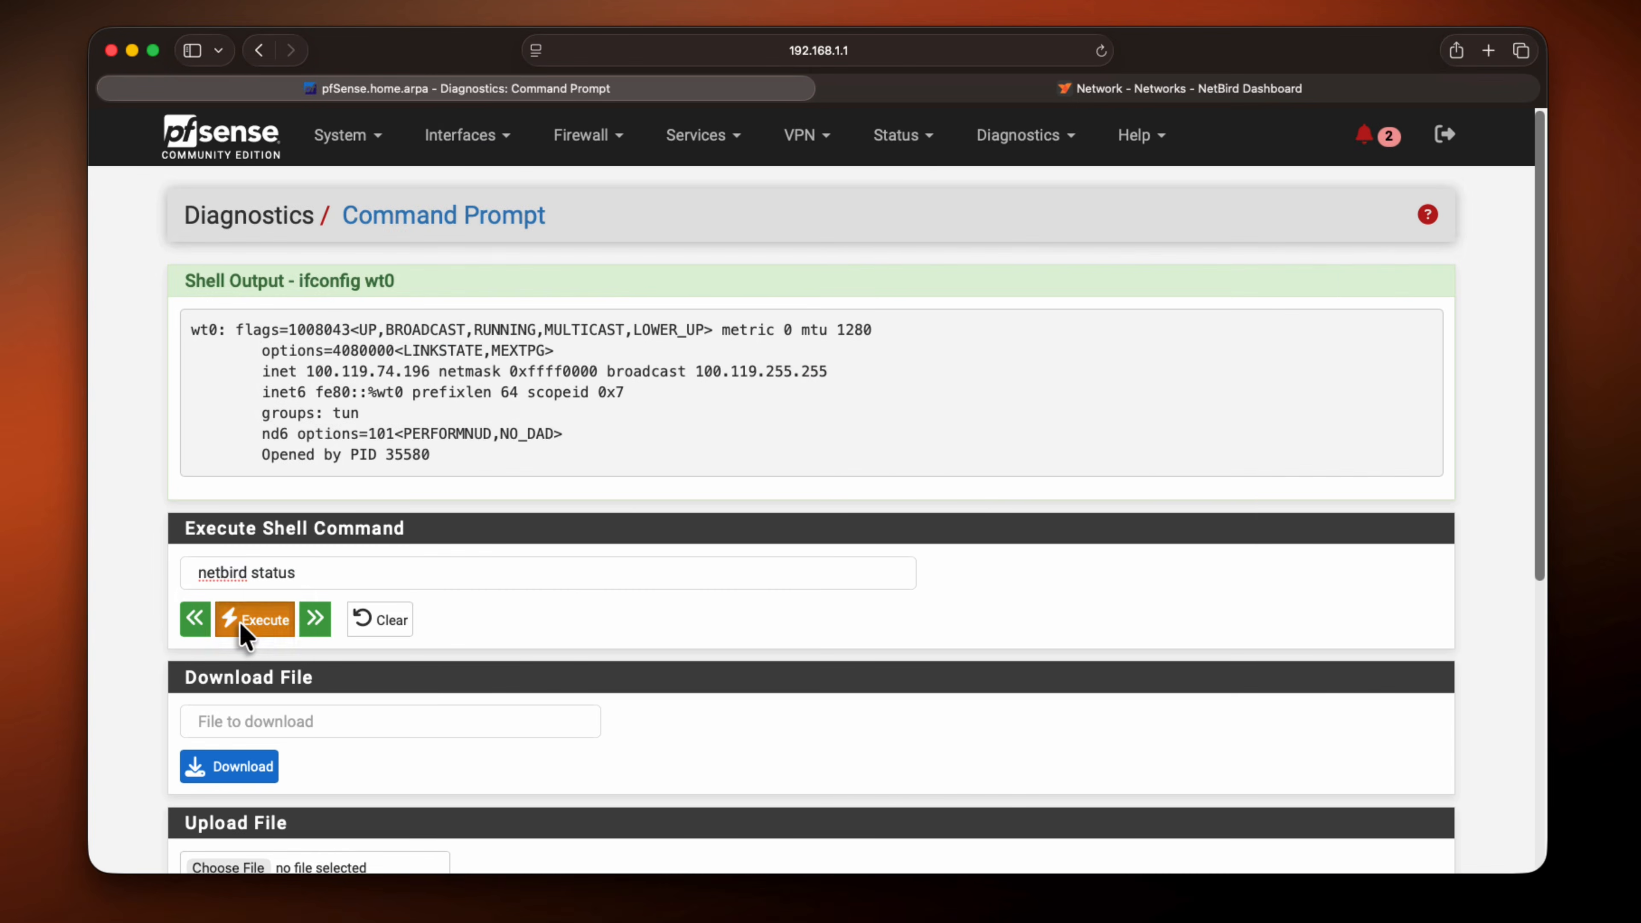
Switch to the ubuntuvps terminal, run netbird status -d, and check the networks listed for the pfSense peer
left_click(241, 621)
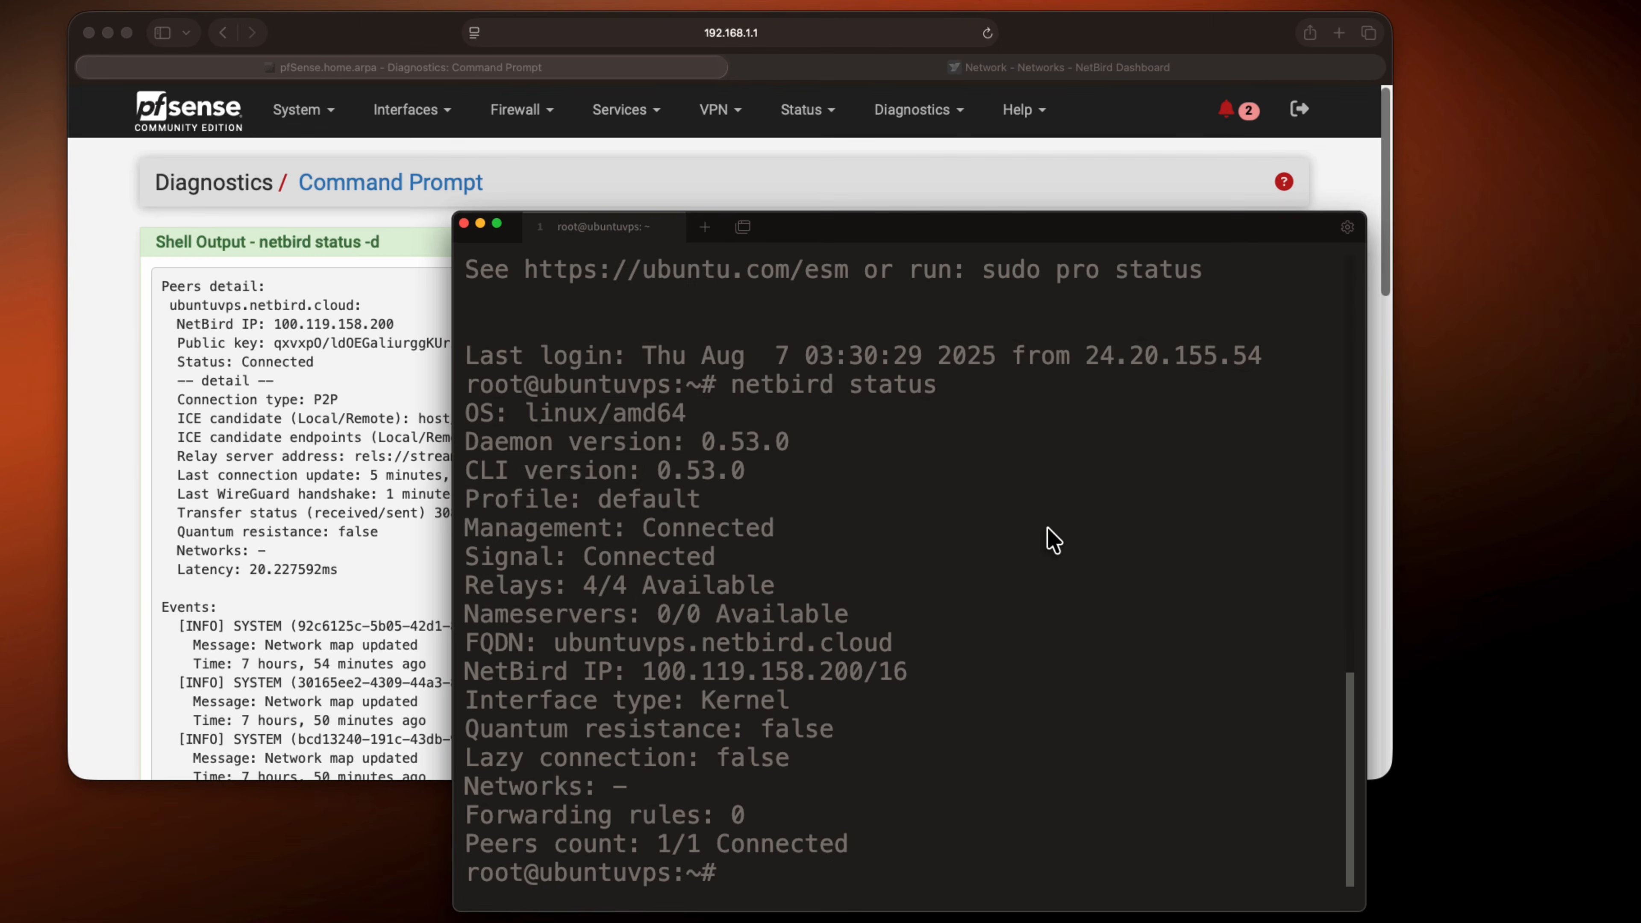
type("netbird status -d")
key("Return")
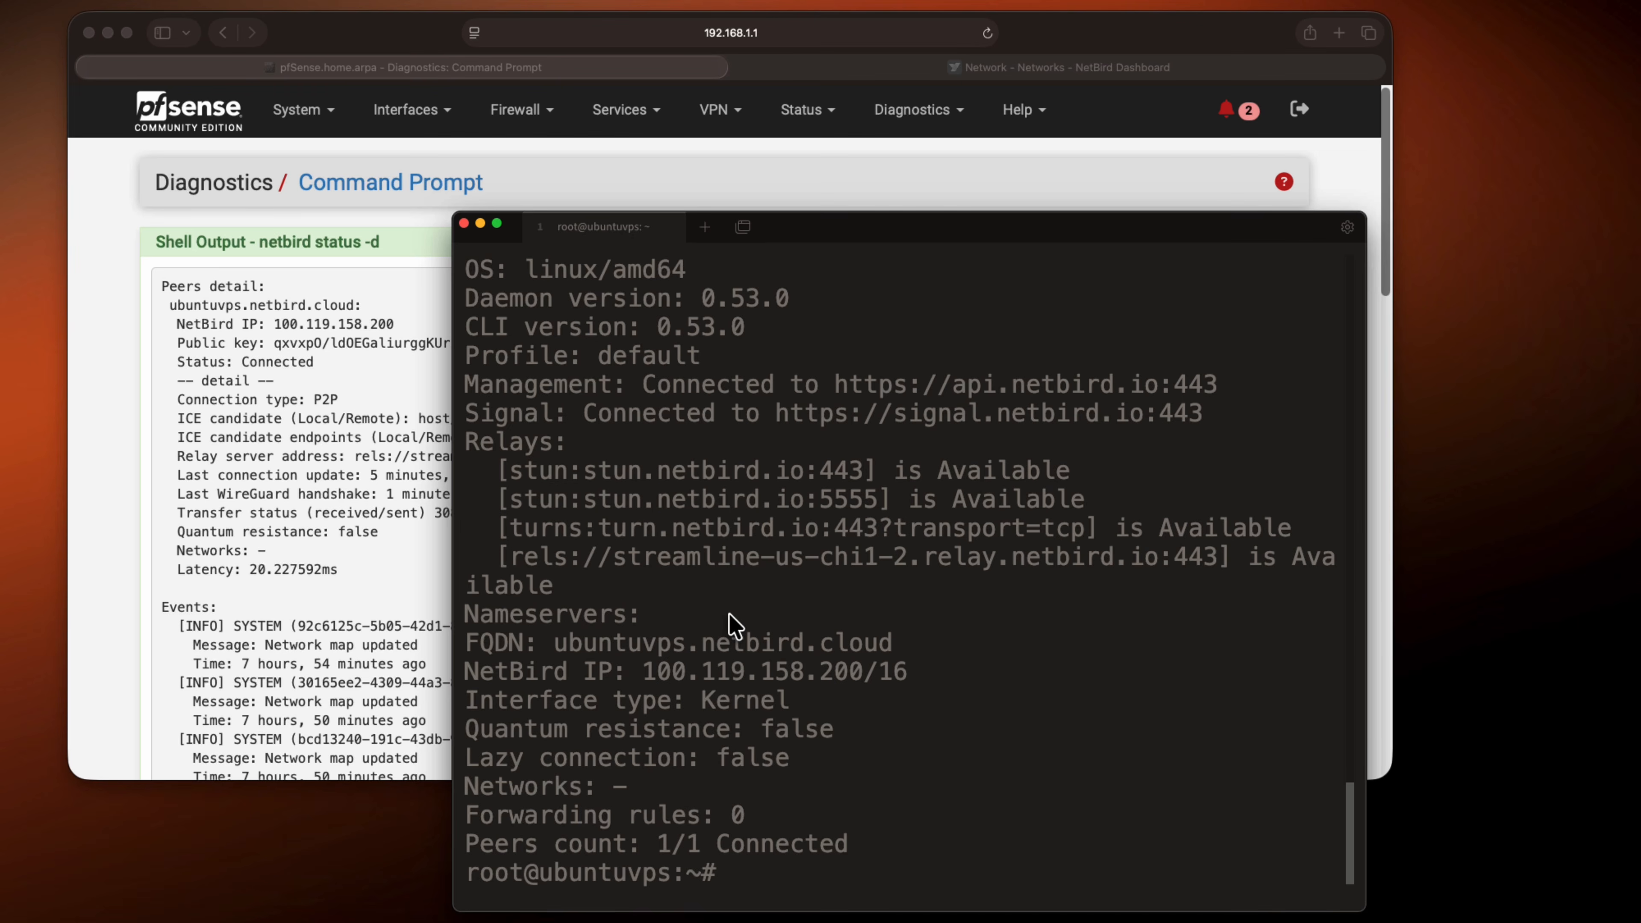
scroll(734, 623, "up", 20)
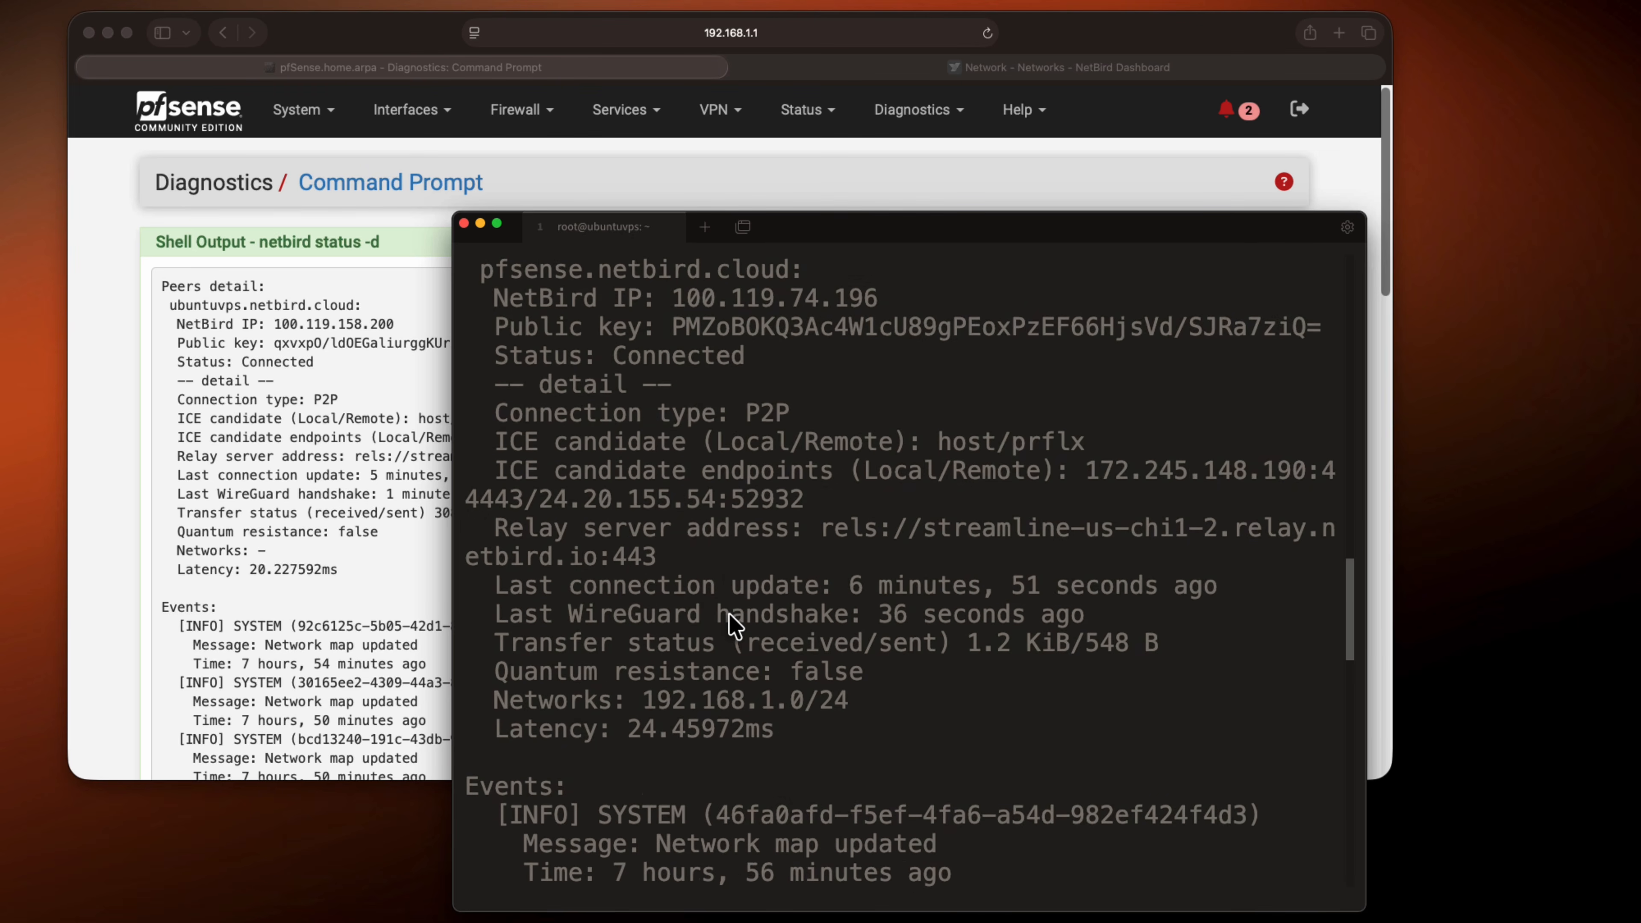
scroll(734, 624, "up", 3)
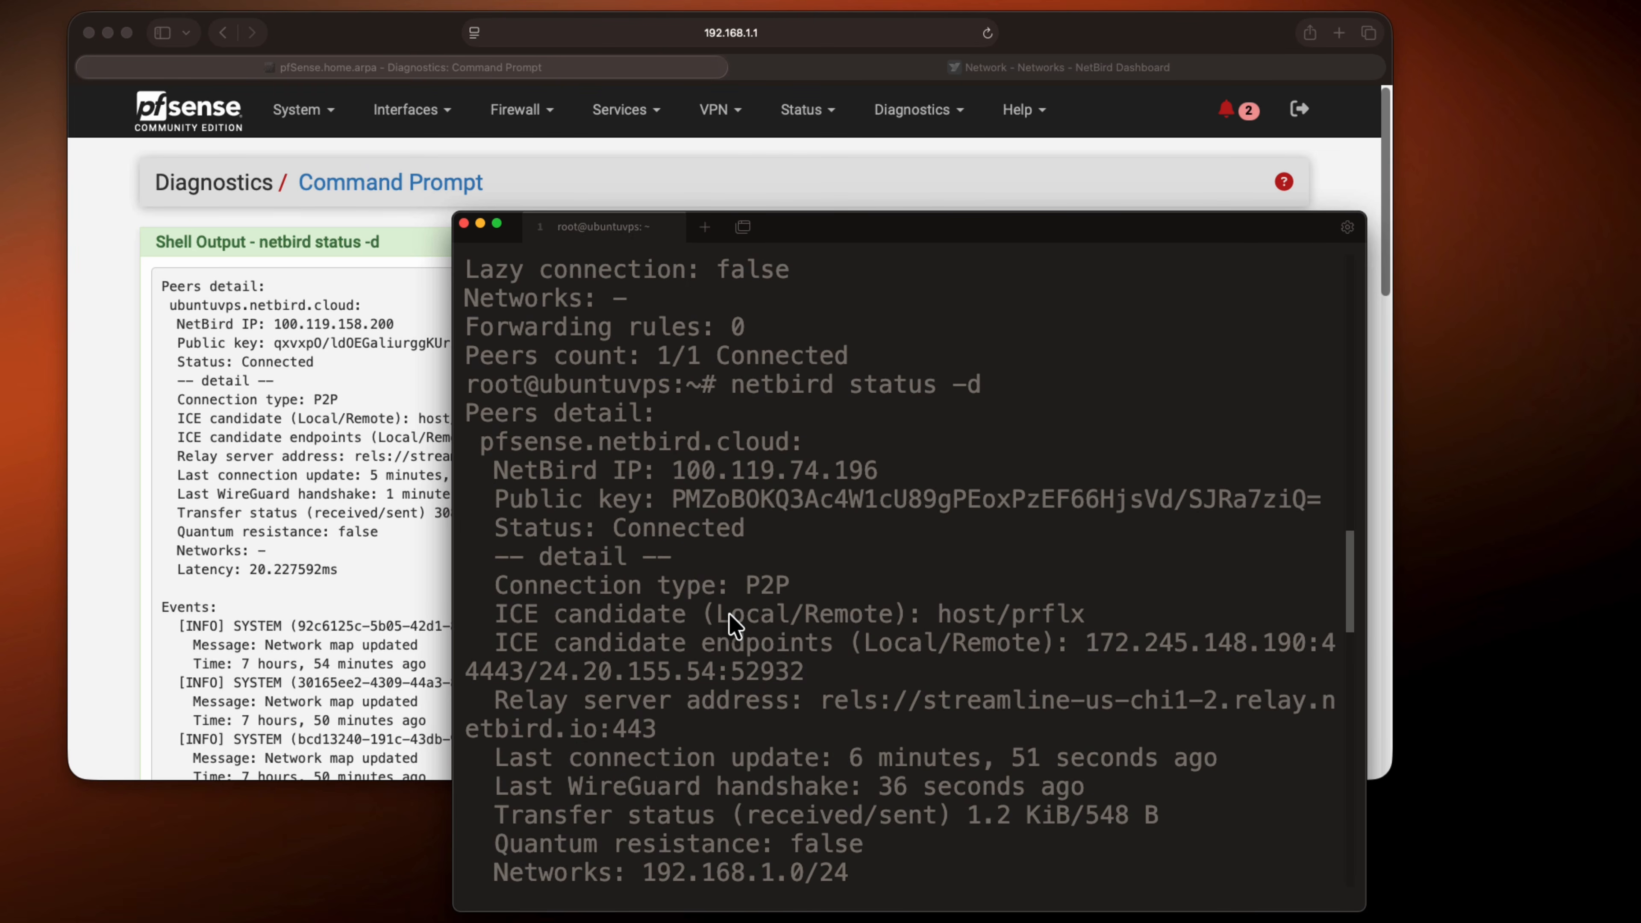
scroll(733, 623, "down", 3)
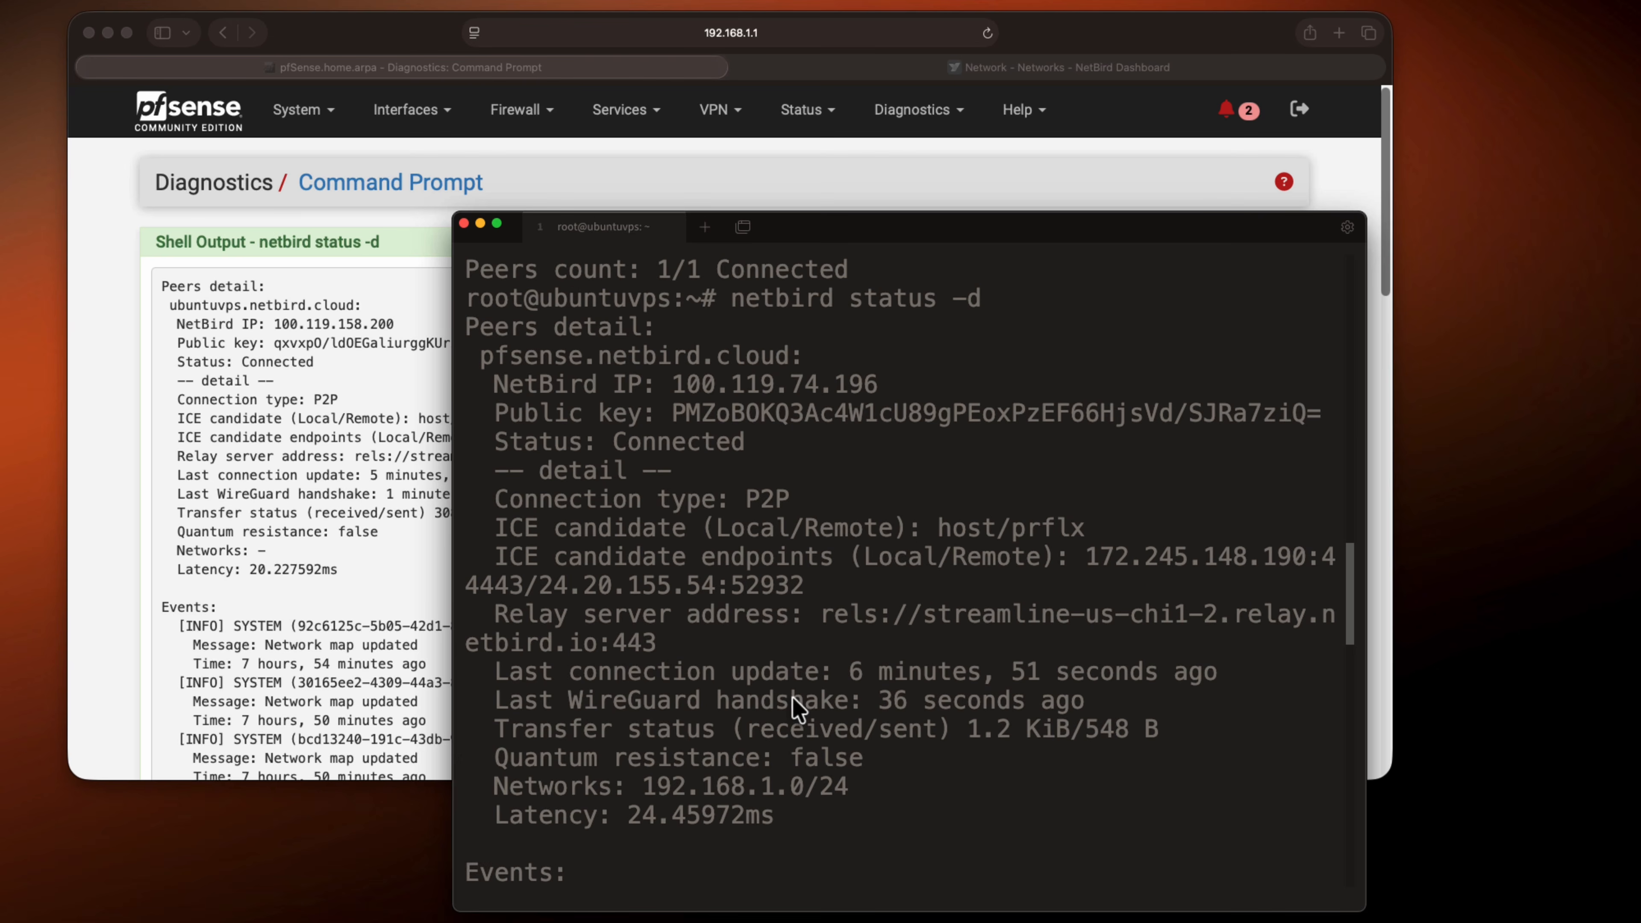
left_click_drag(865, 787, 645, 790)
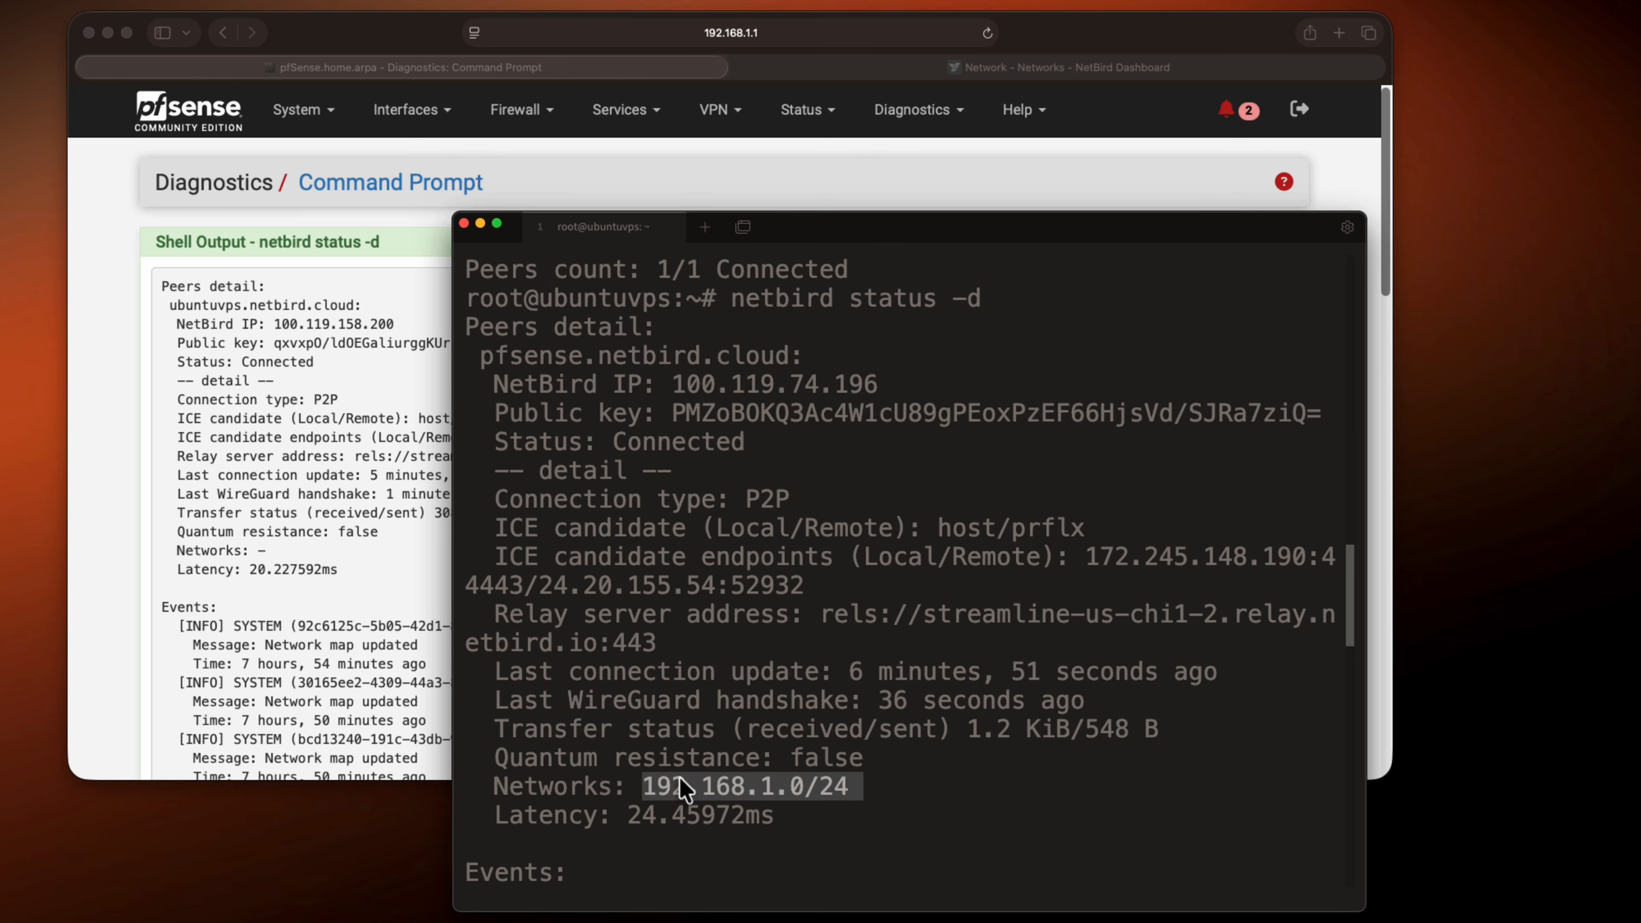
Switch back to pfSense in the browser and view the DHCP leases to find a LAN host's IP address
left_click(411, 509)
left_click(815, 116)
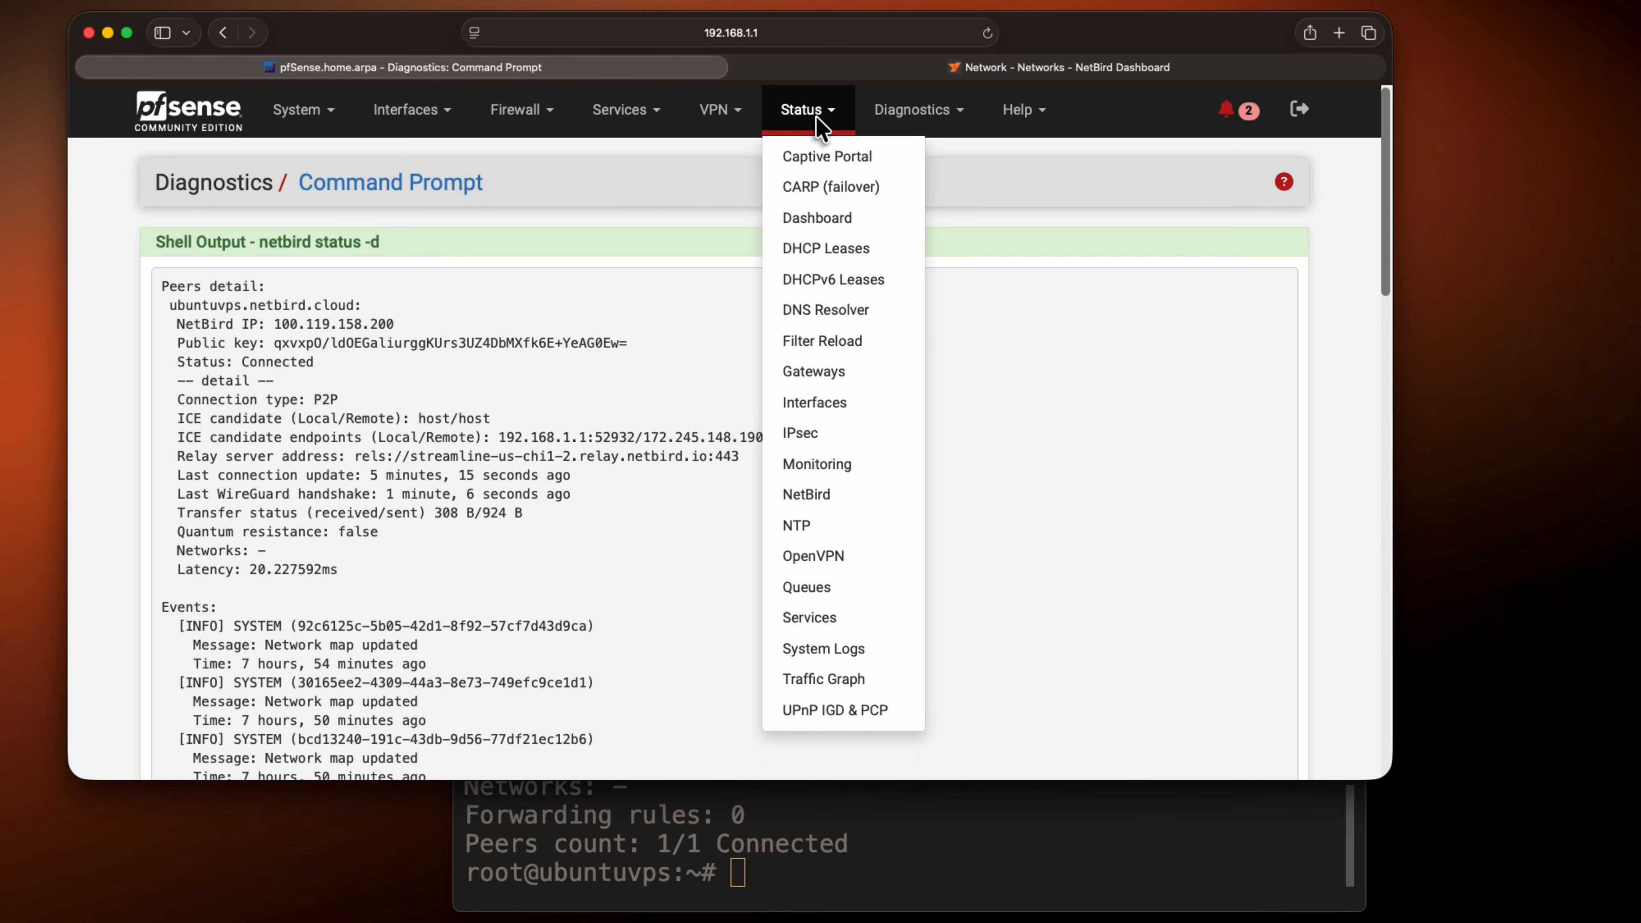
left_click(832, 248)
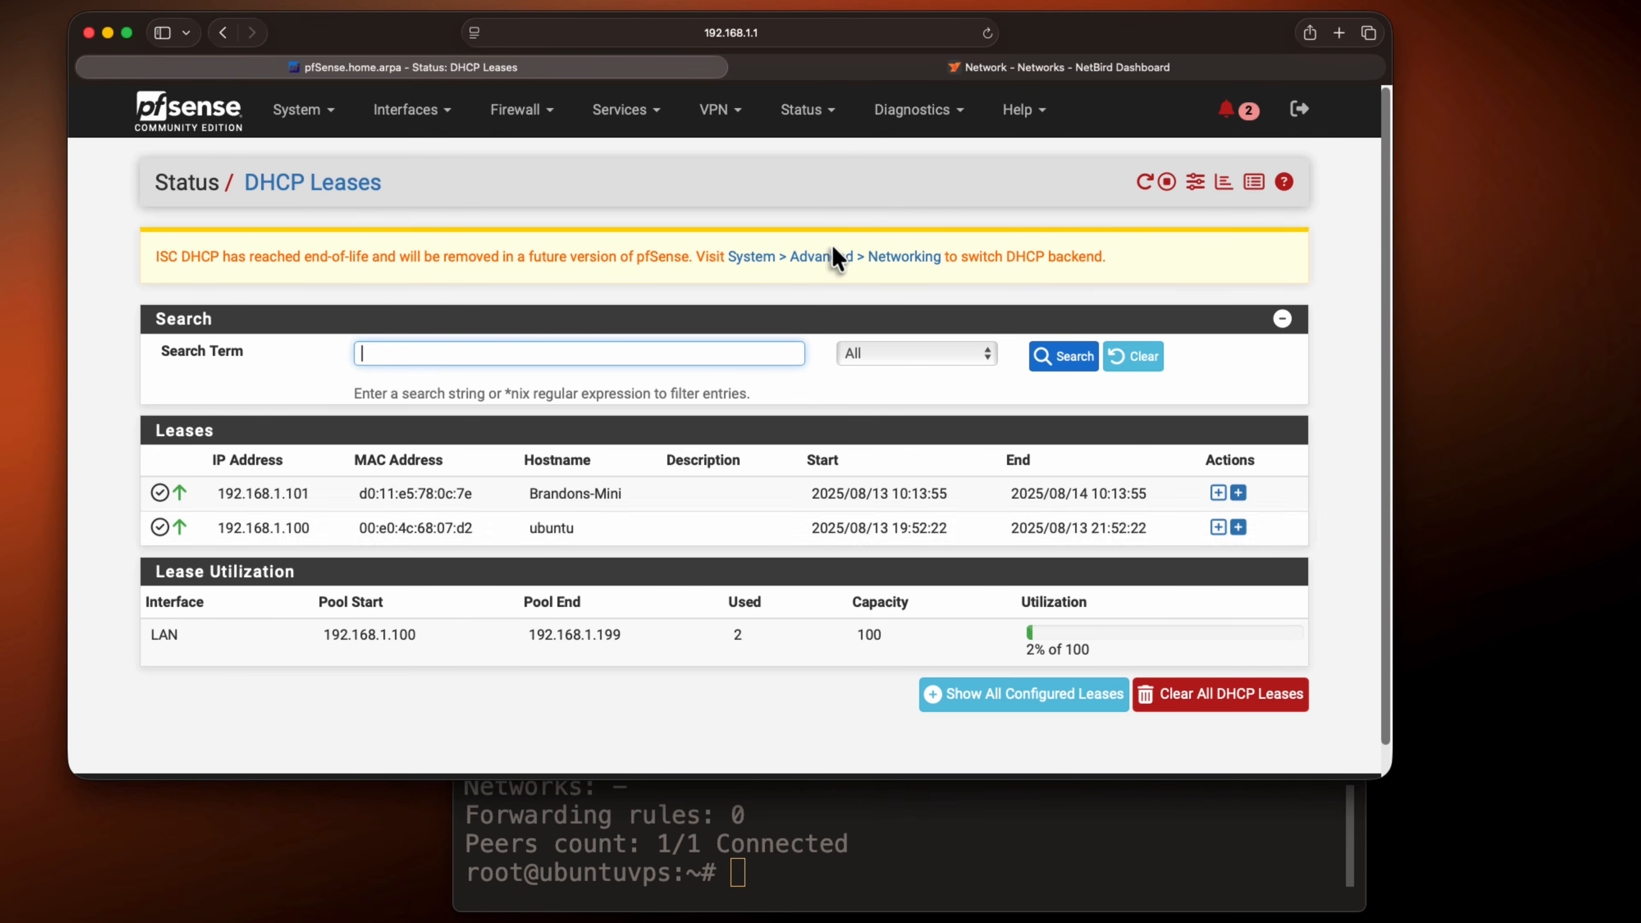
Return to the ubuntuvps terminal and ping 192.168.1.100 to test access to the pfSense subnet
left_click(819, 887)
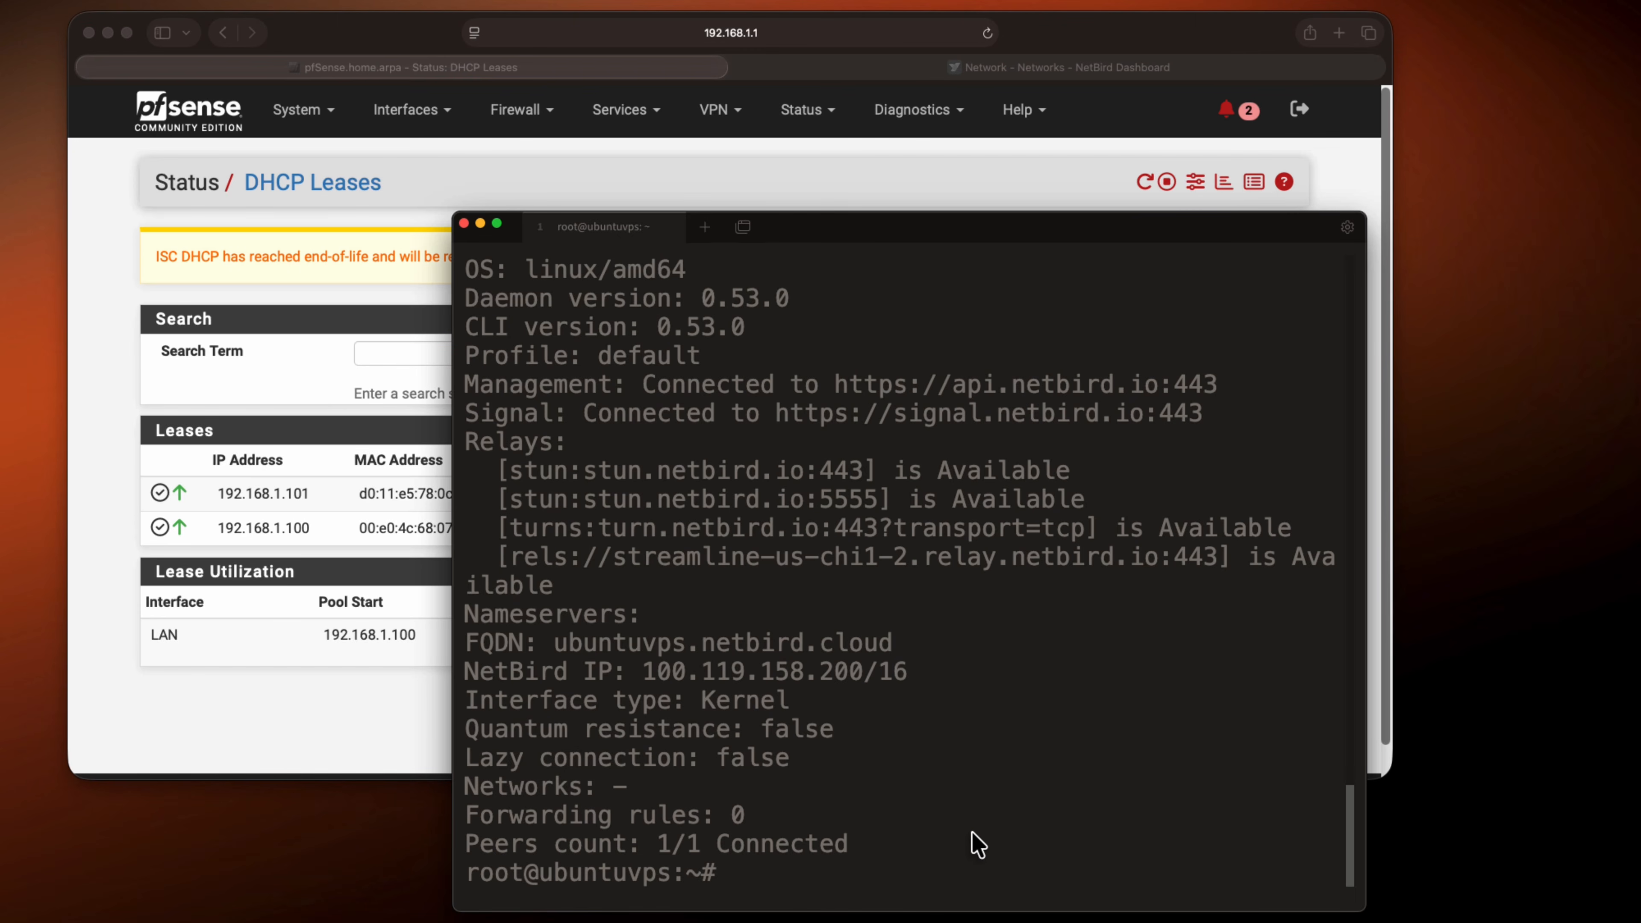
type("ping 192.168.1.100")
key("Return")
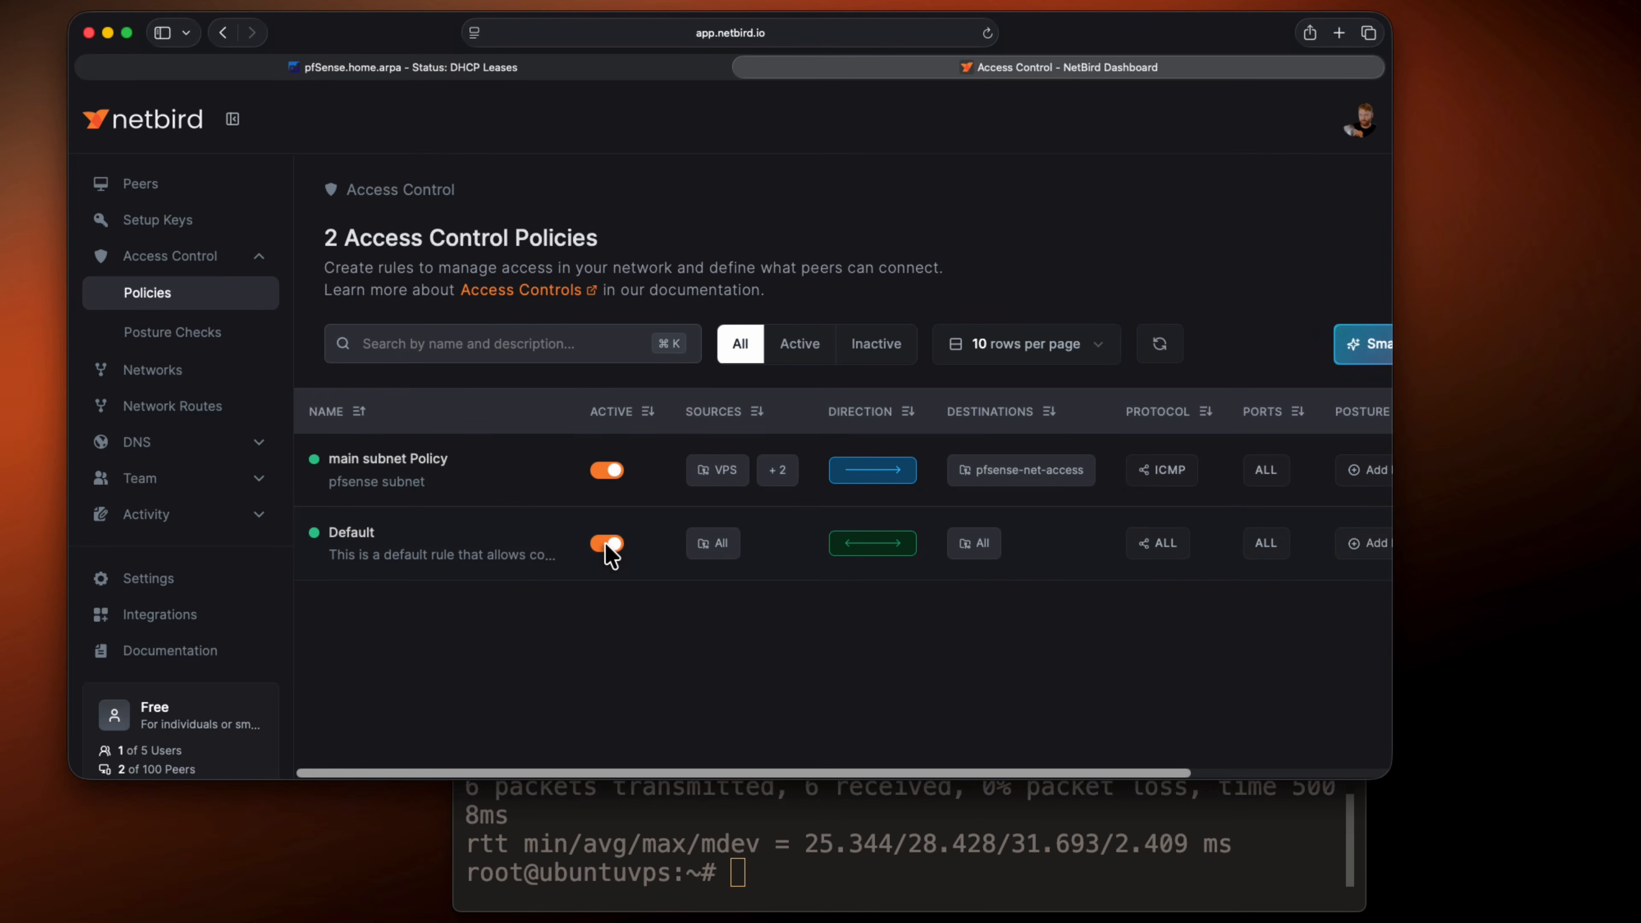
Disable the Default access control policy and ping 192.168.1.100 again from the ubuntuvps terminal
left_click(607, 544)
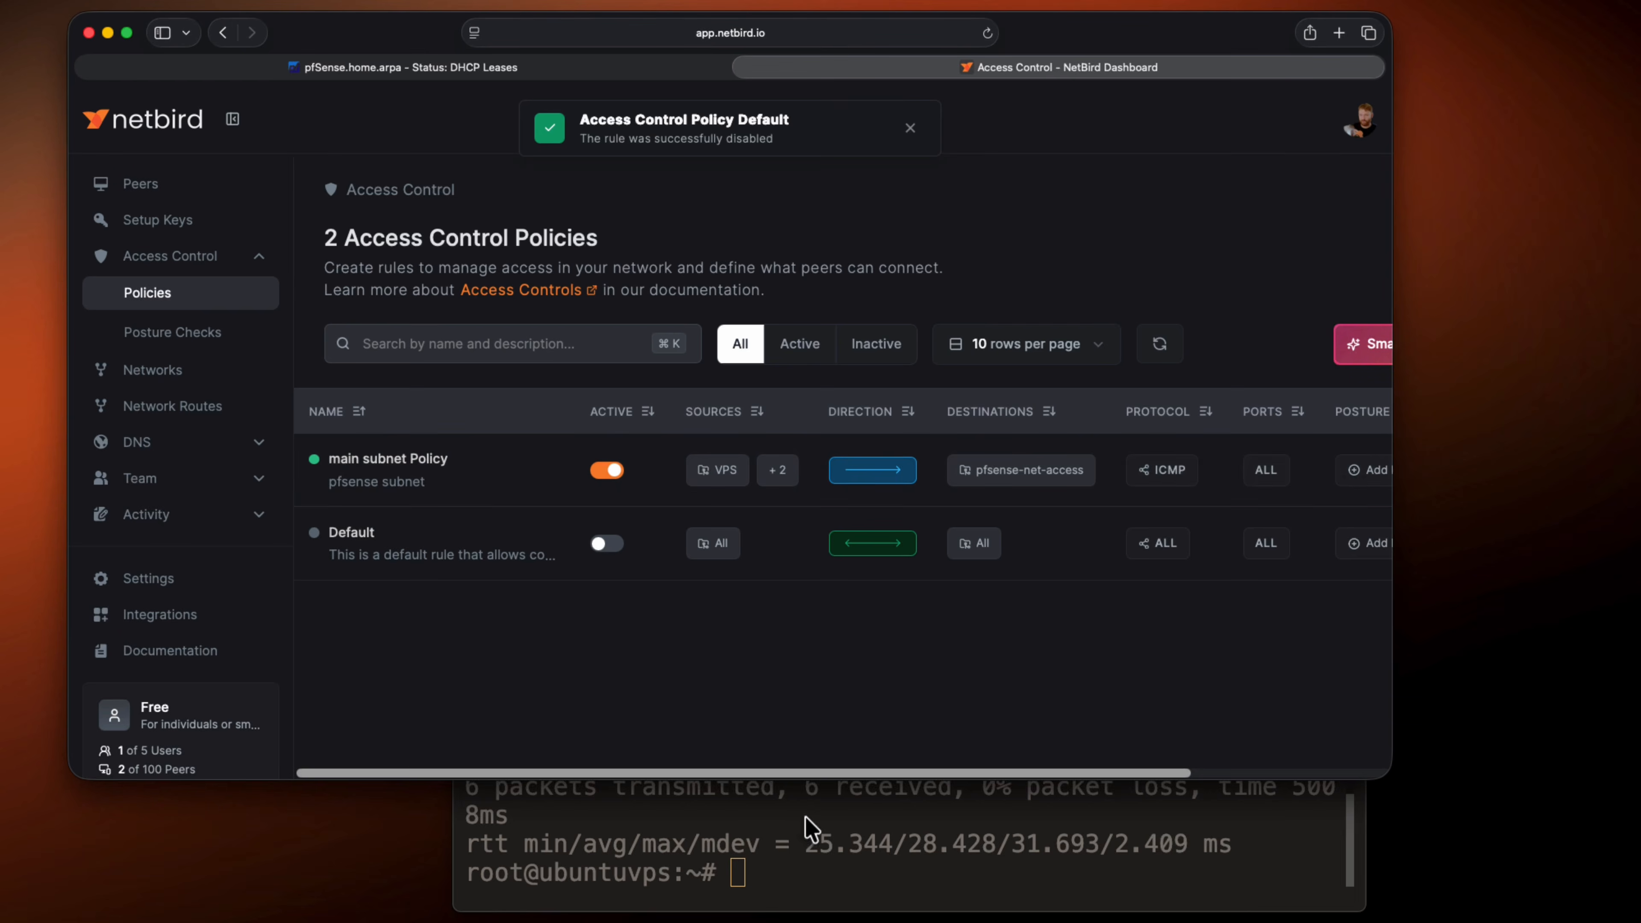
left_click(815, 838)
key("Up")
key("Return")
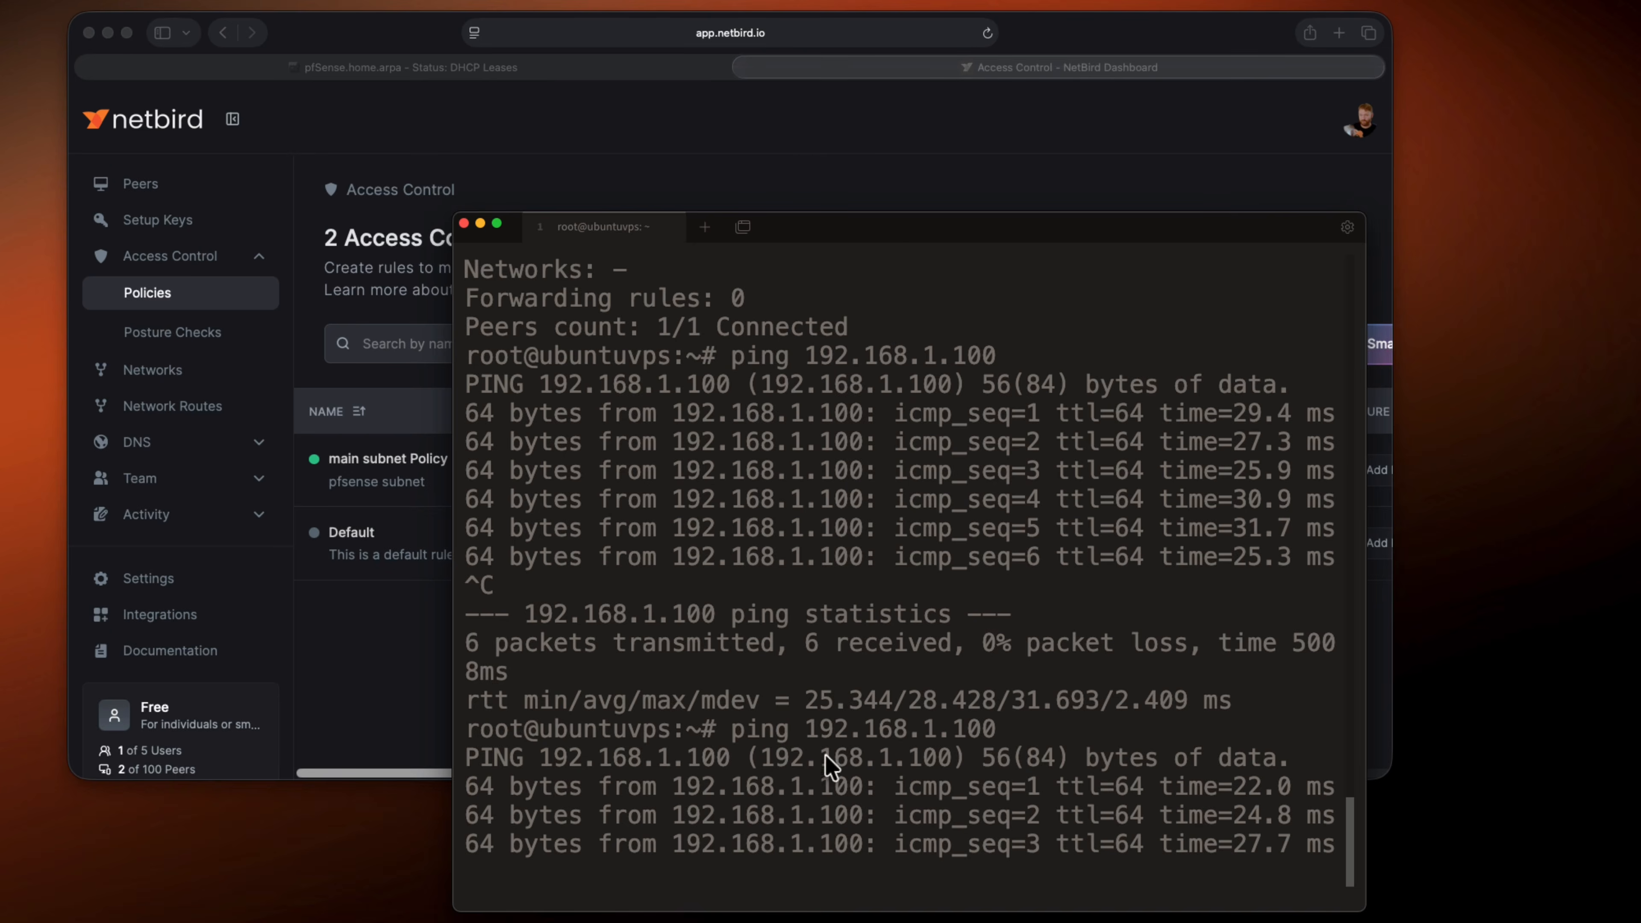
Test the main subnet Policy by disabling and re-enabling it while the ping to 192.168.1.100 runs, and stop the ping
left_click(605, 470)
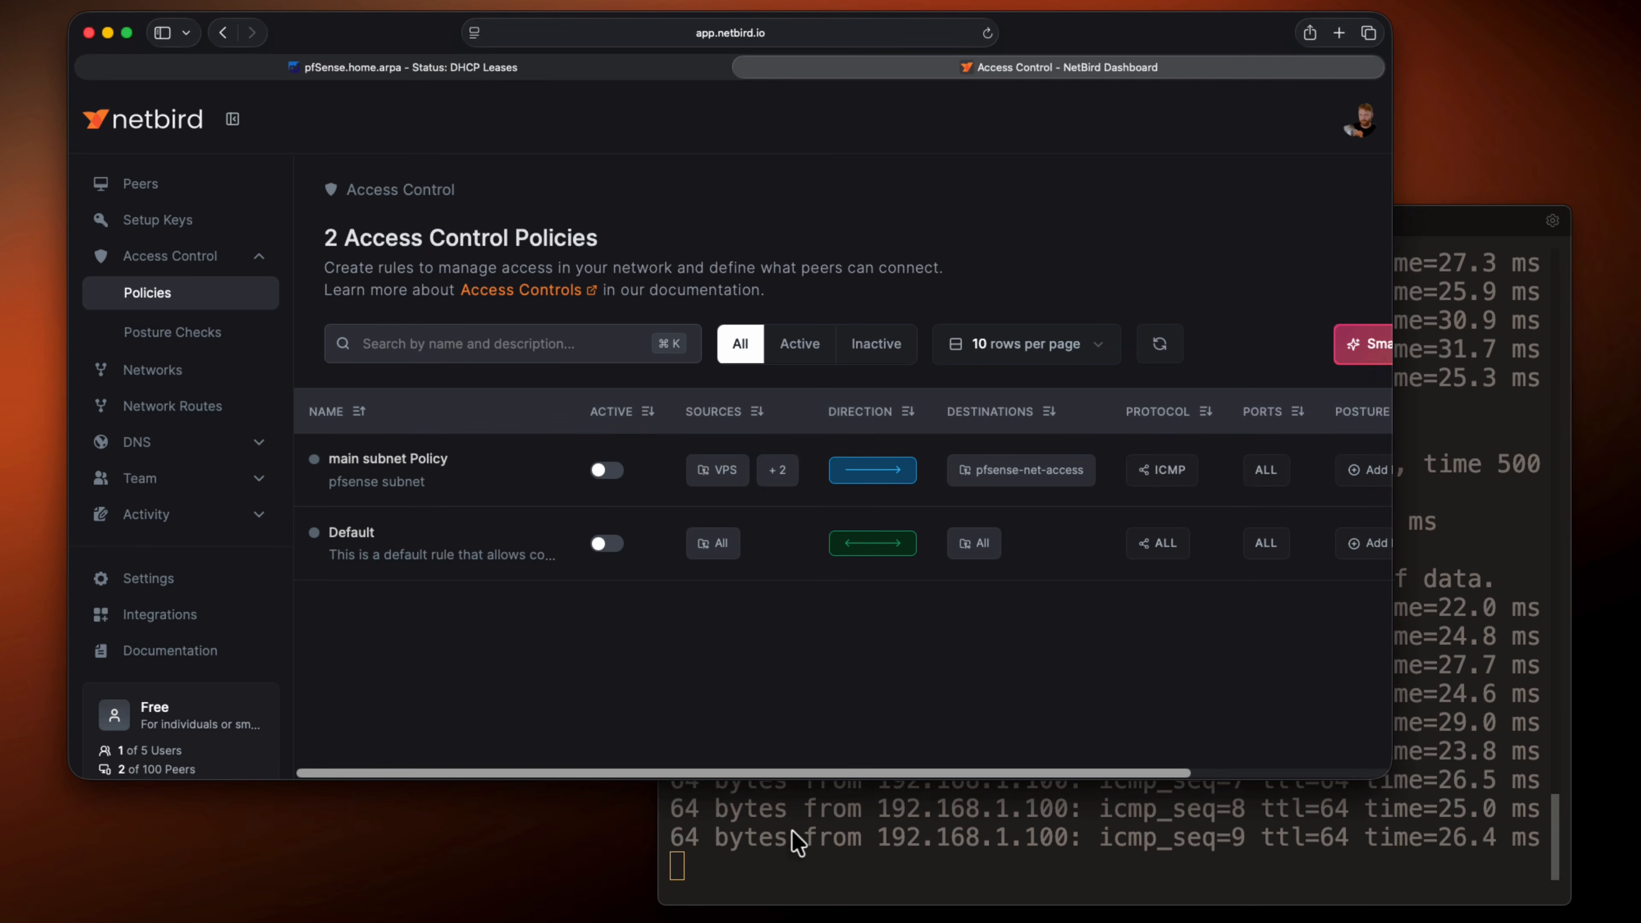
left_click(799, 843)
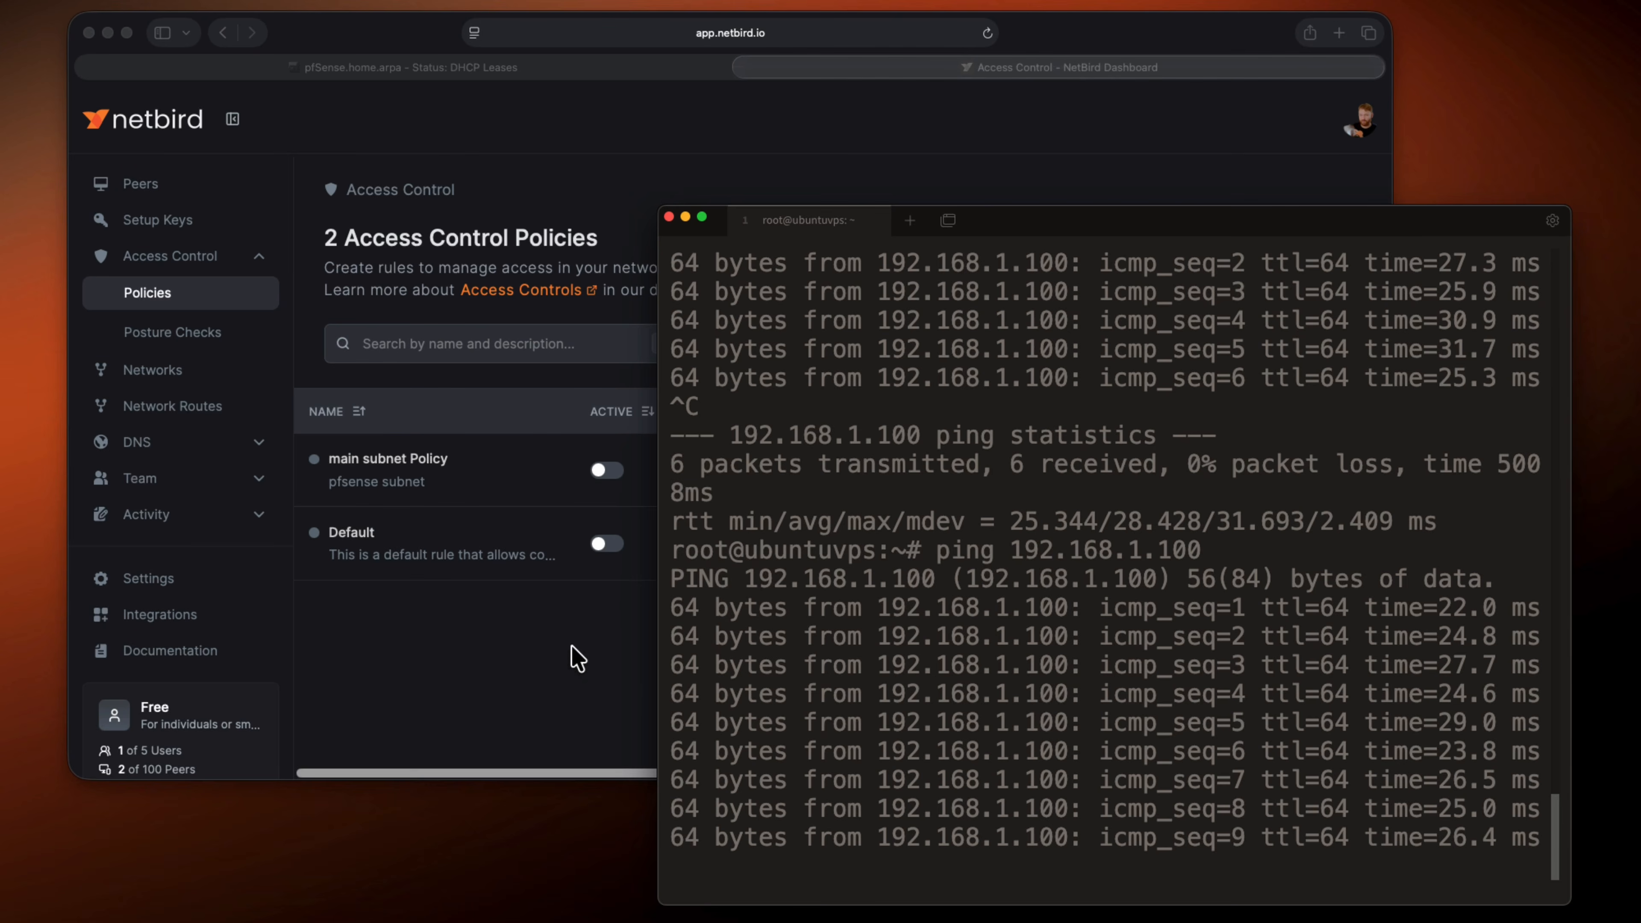
left_click(577, 657)
left_click(606, 471)
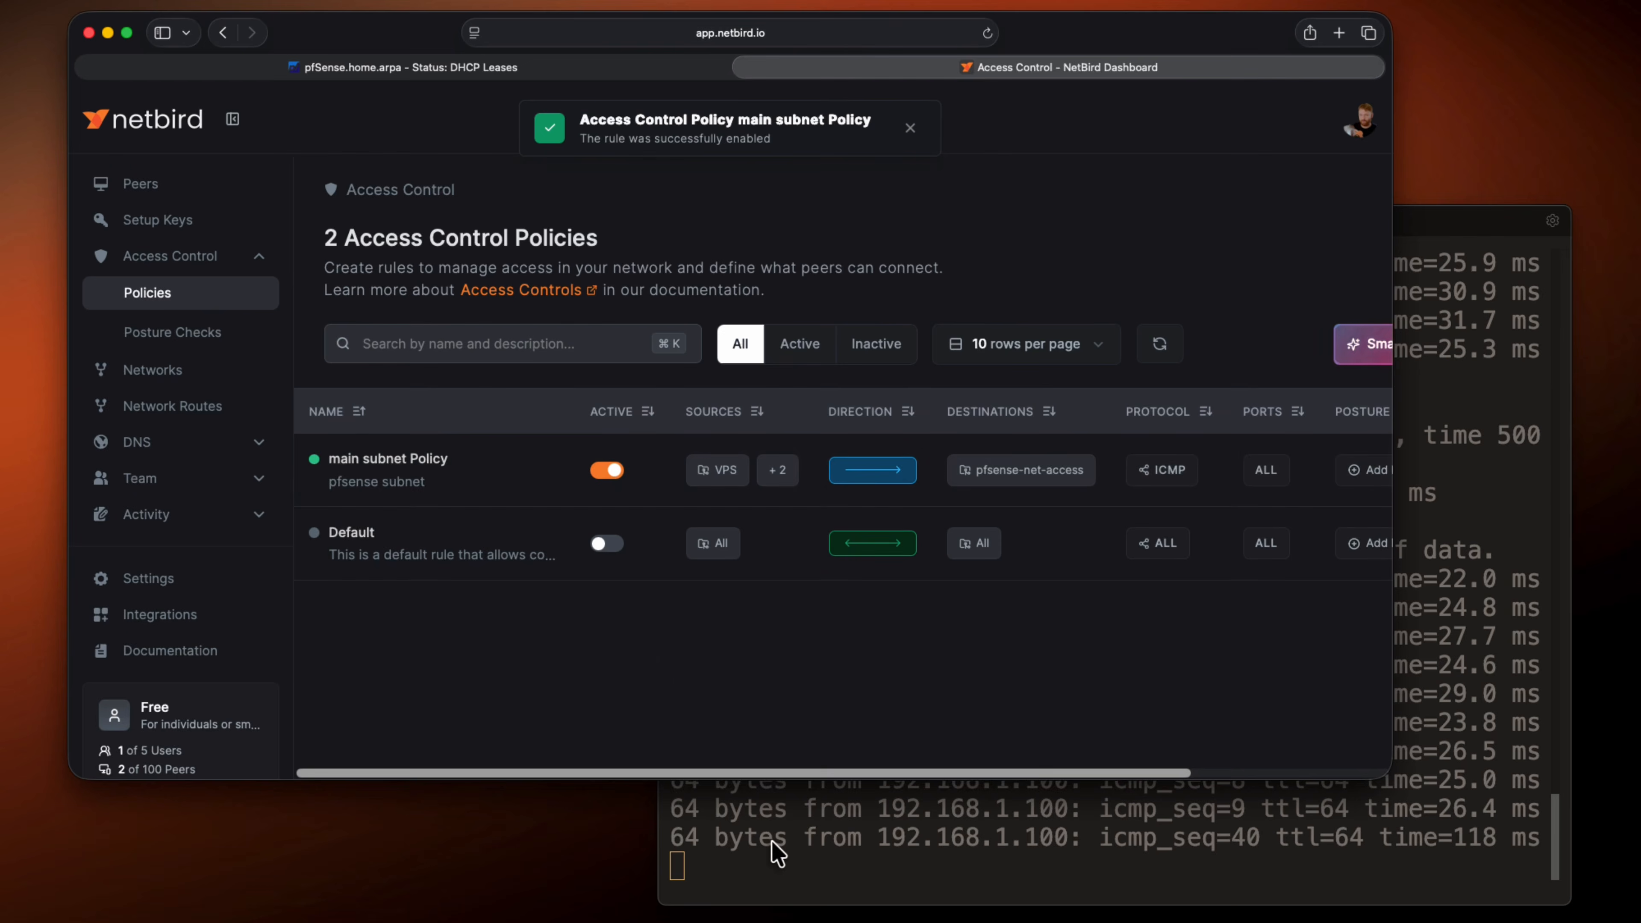
left_click(777, 853)
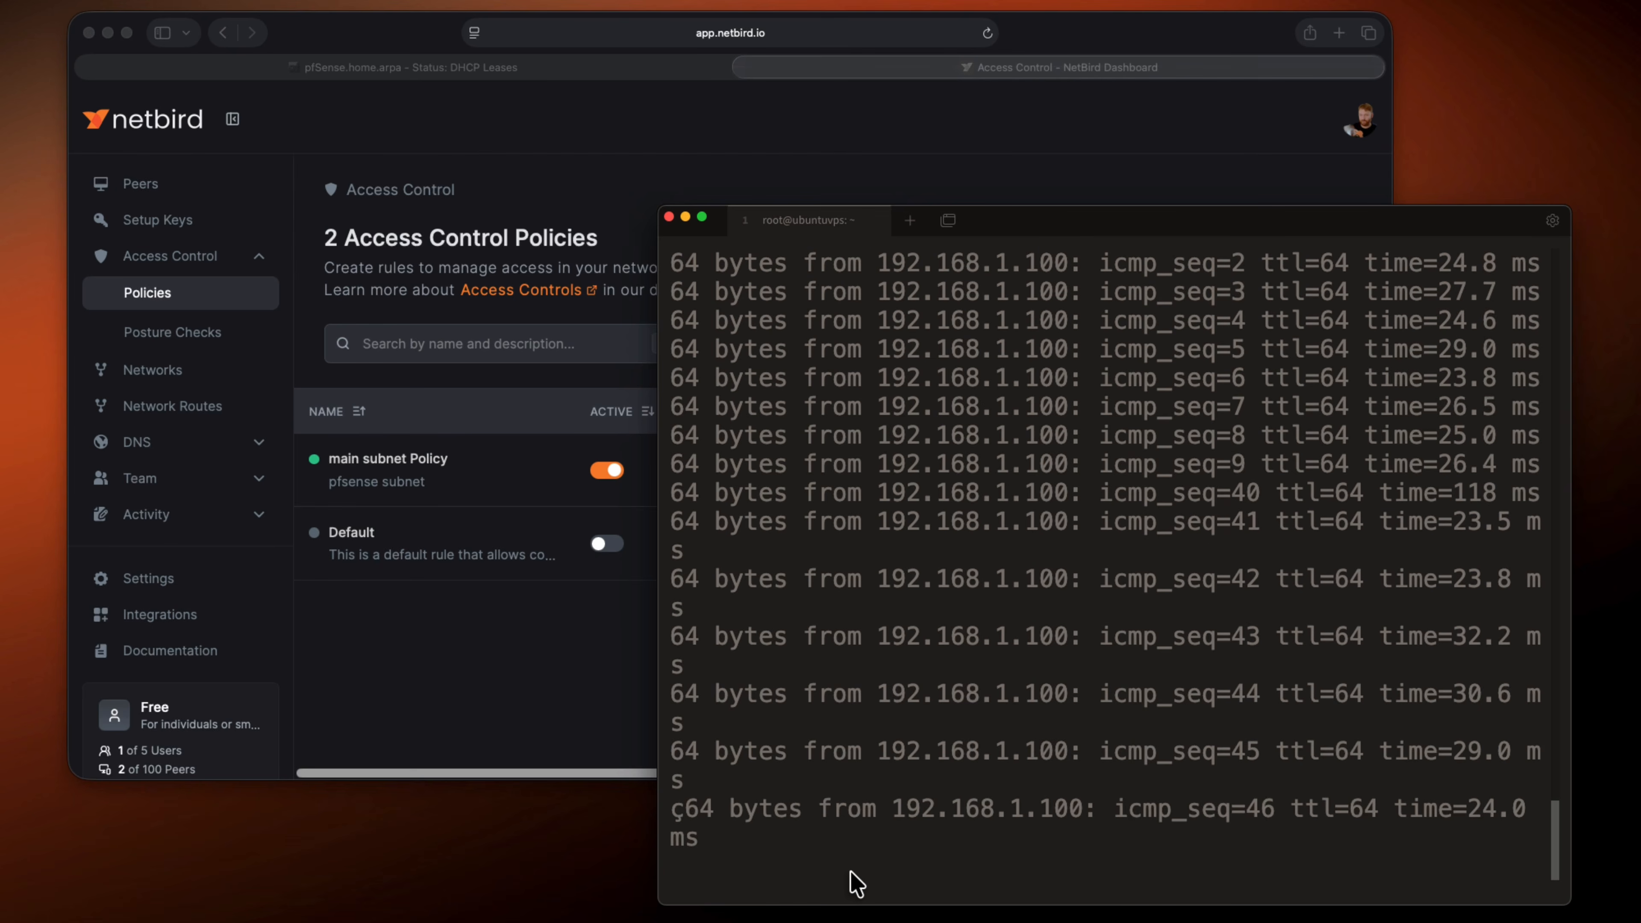
key("ctrl+c")
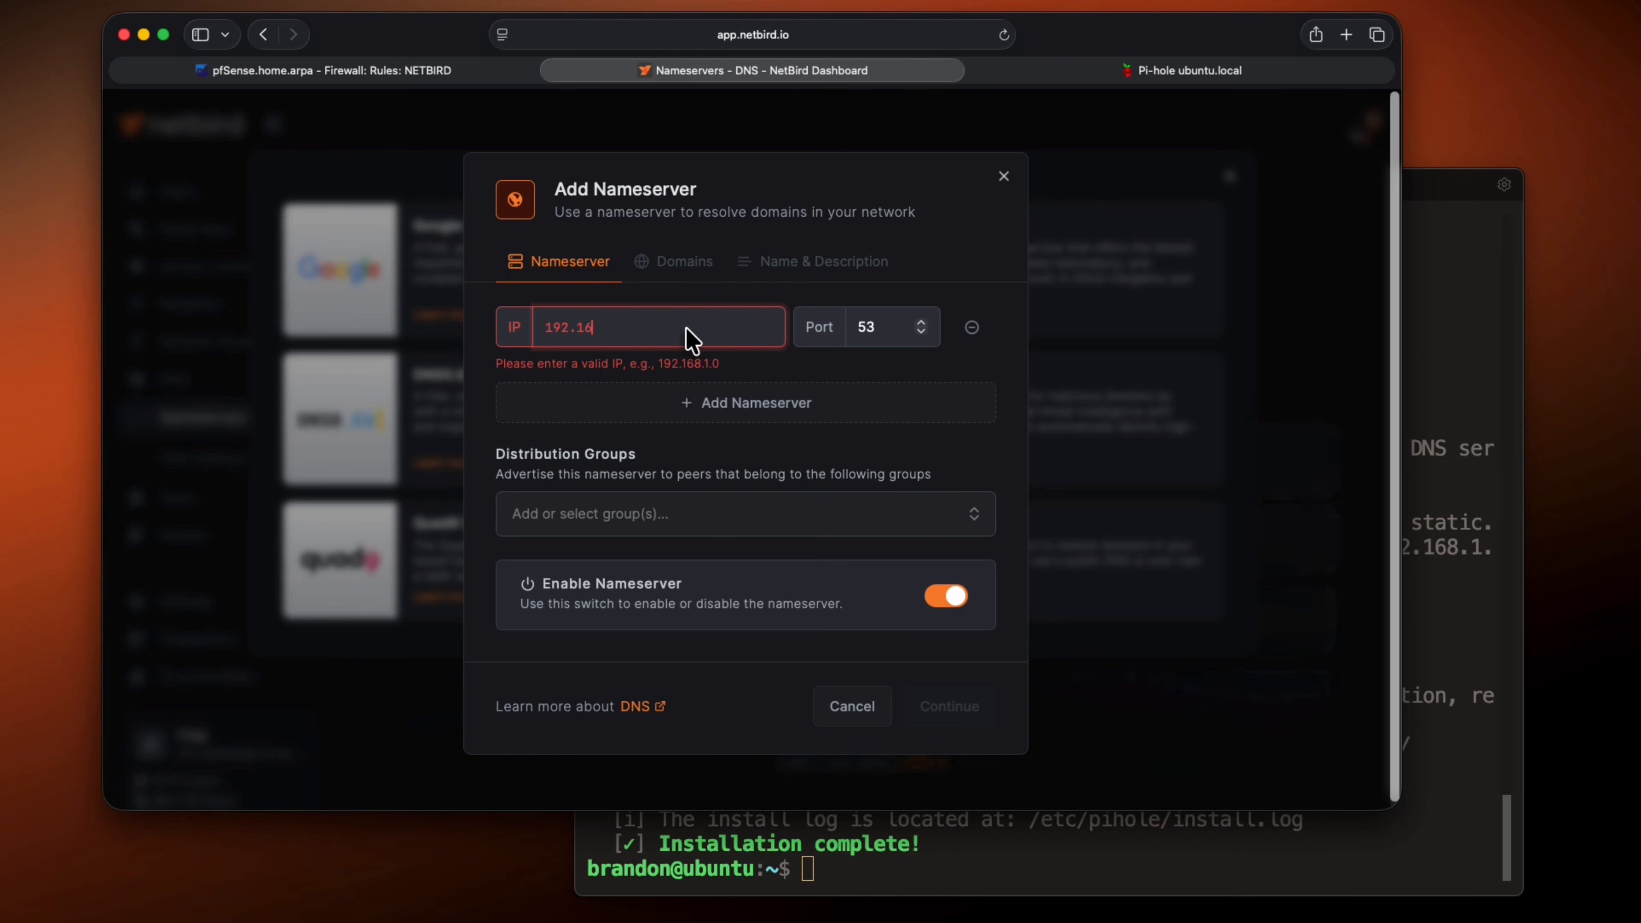
type("8")
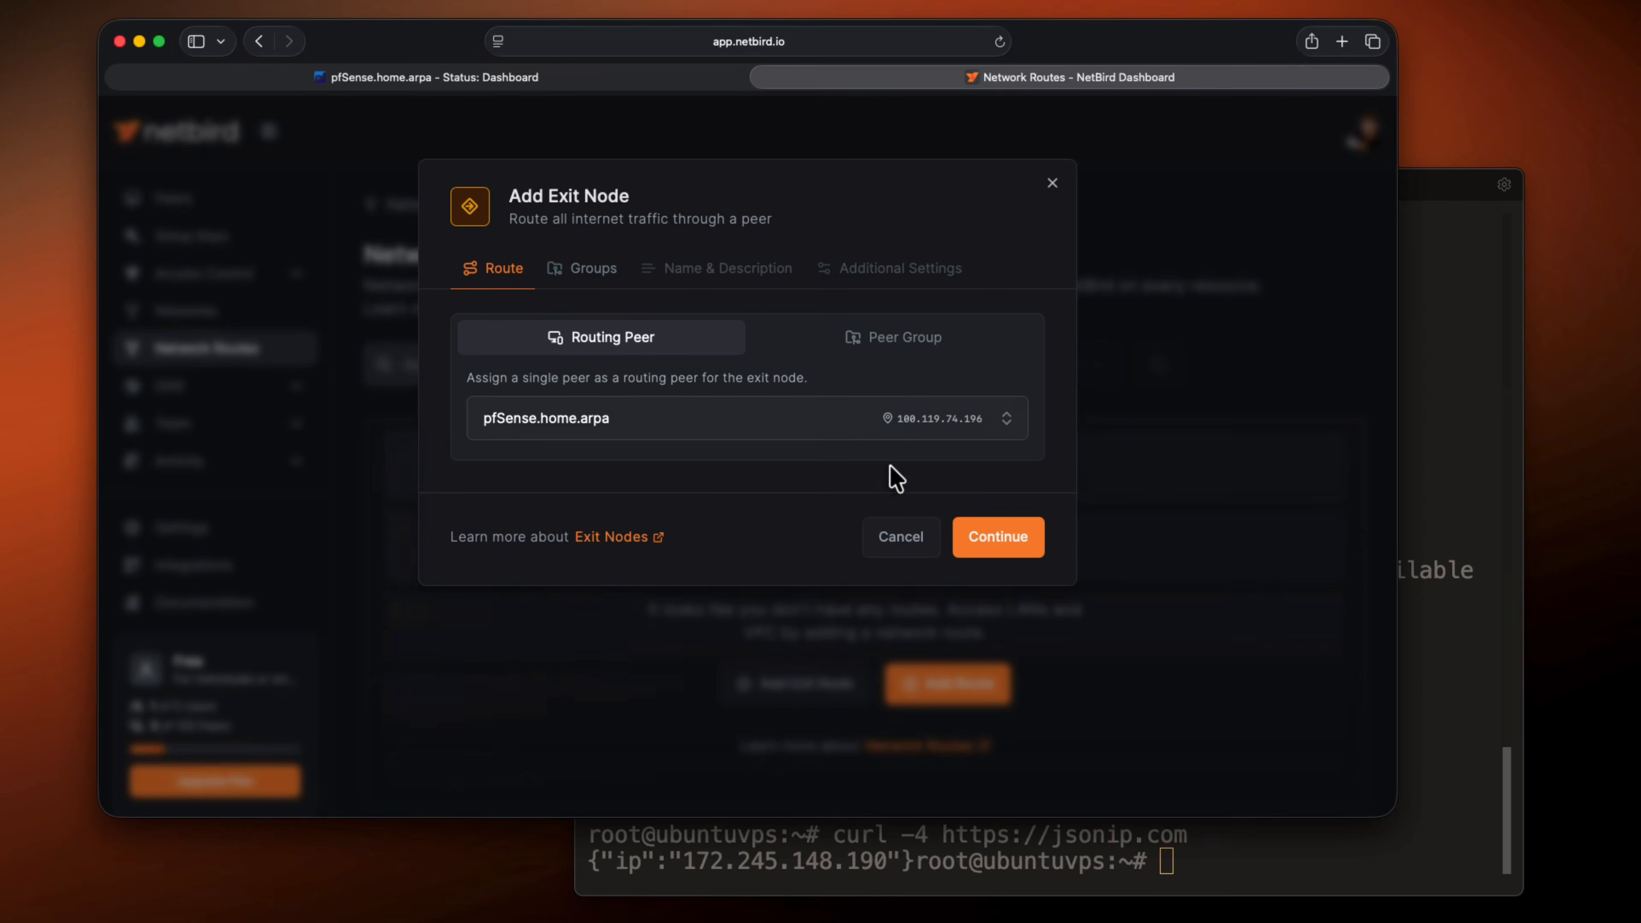
left_click(990, 539)
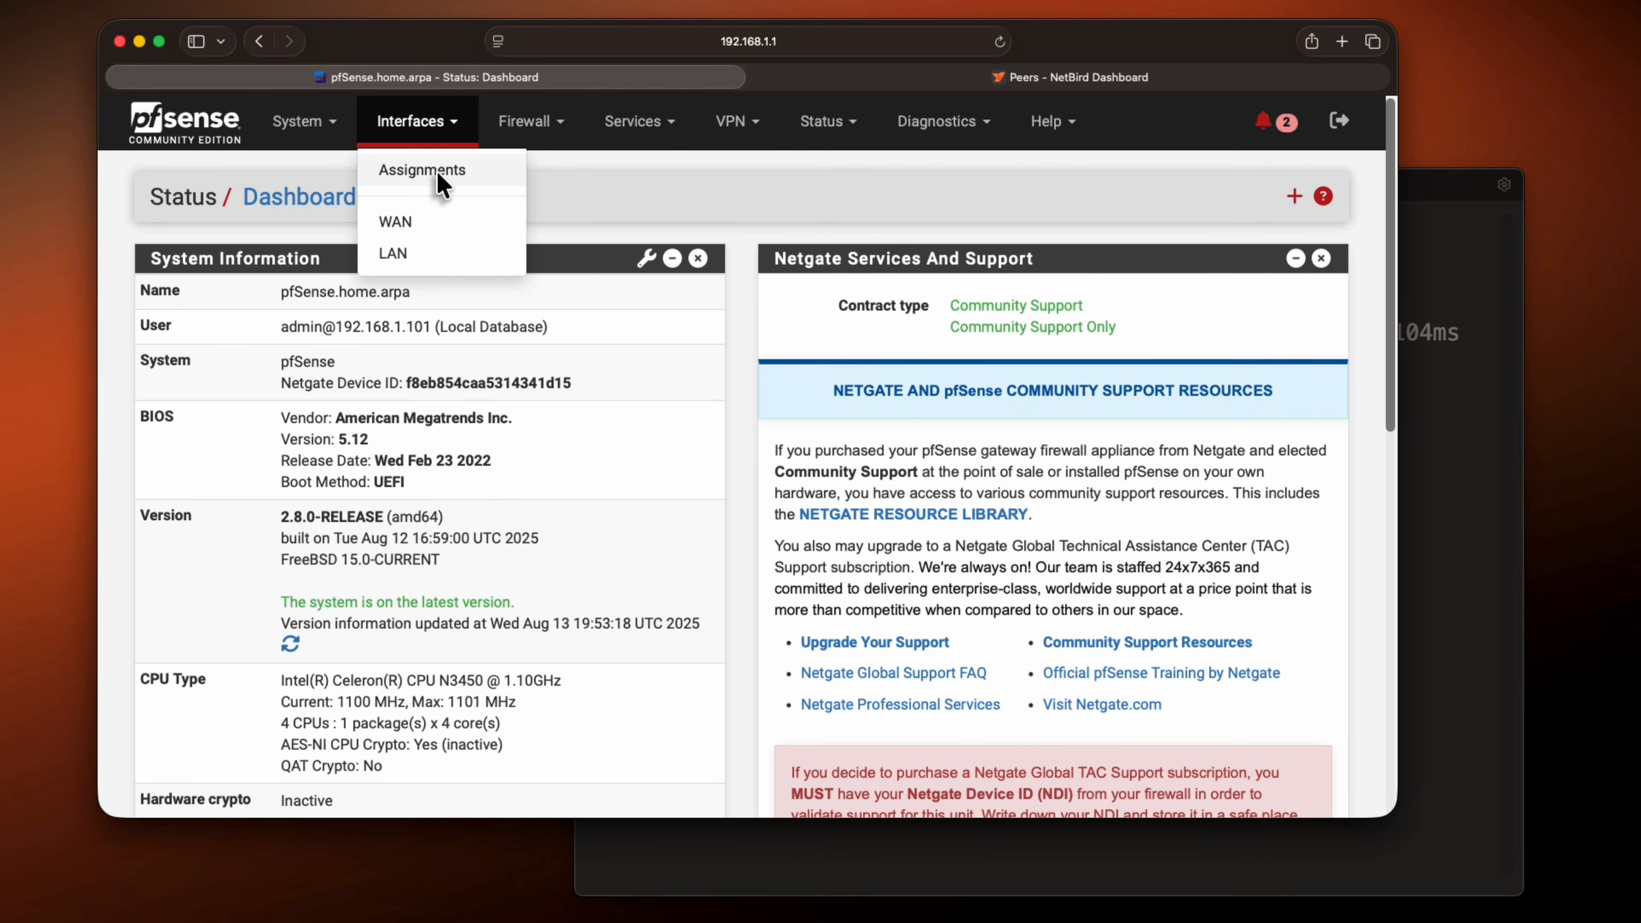
Add the wt0 network port as a new interface in the pfSense interface assignments
left_click(437, 171)
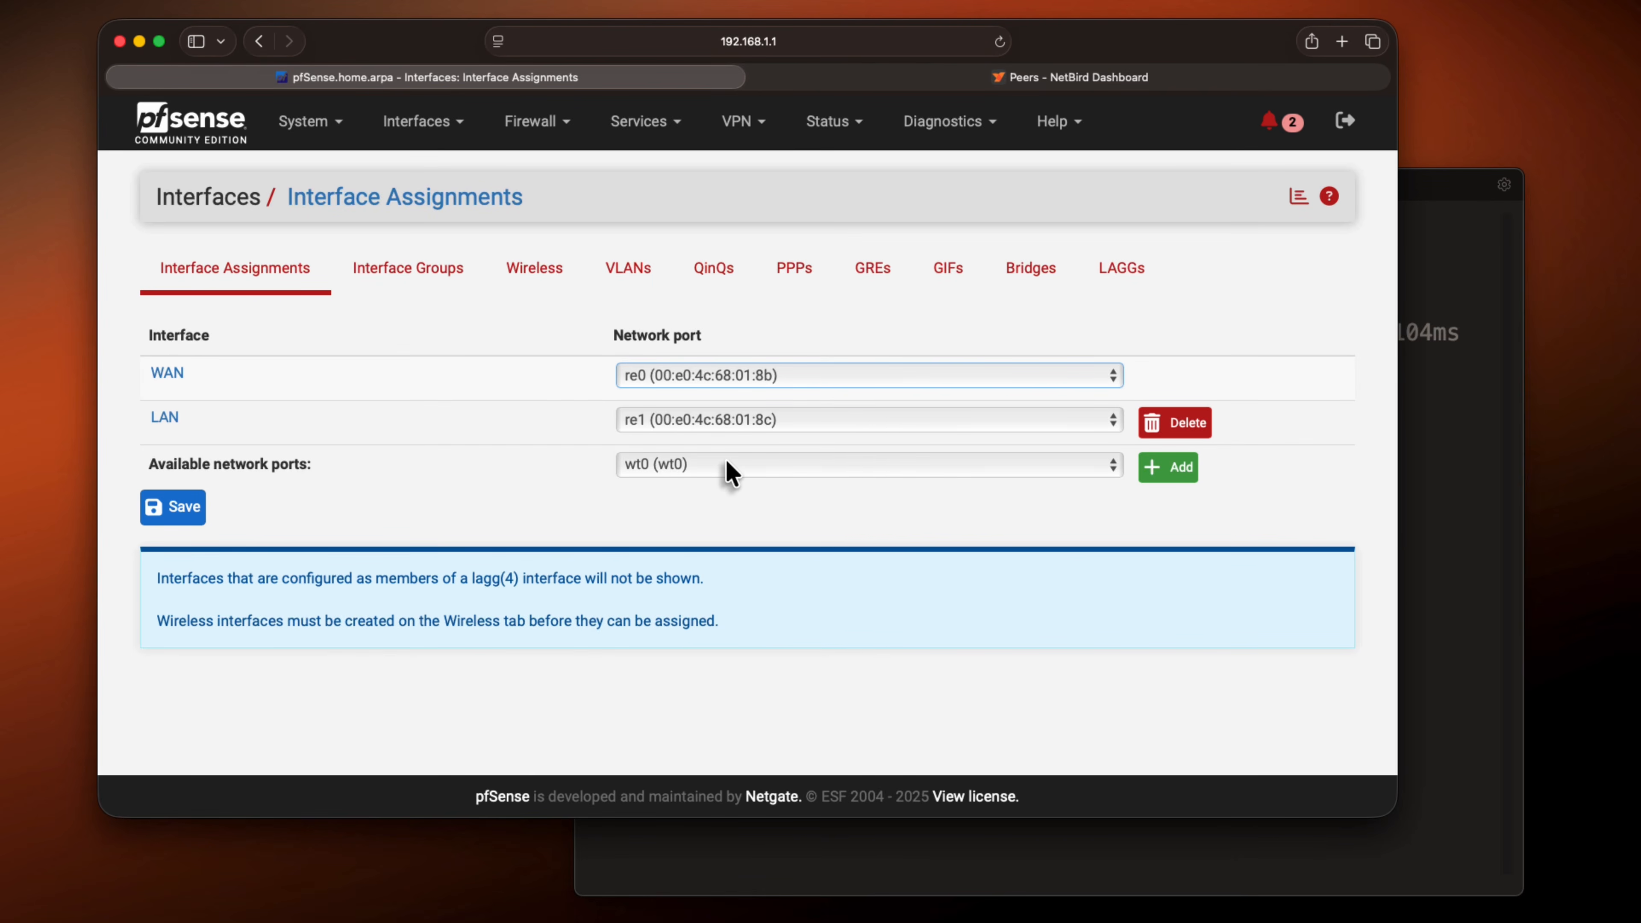
left_click(708, 474)
left_click(1171, 475)
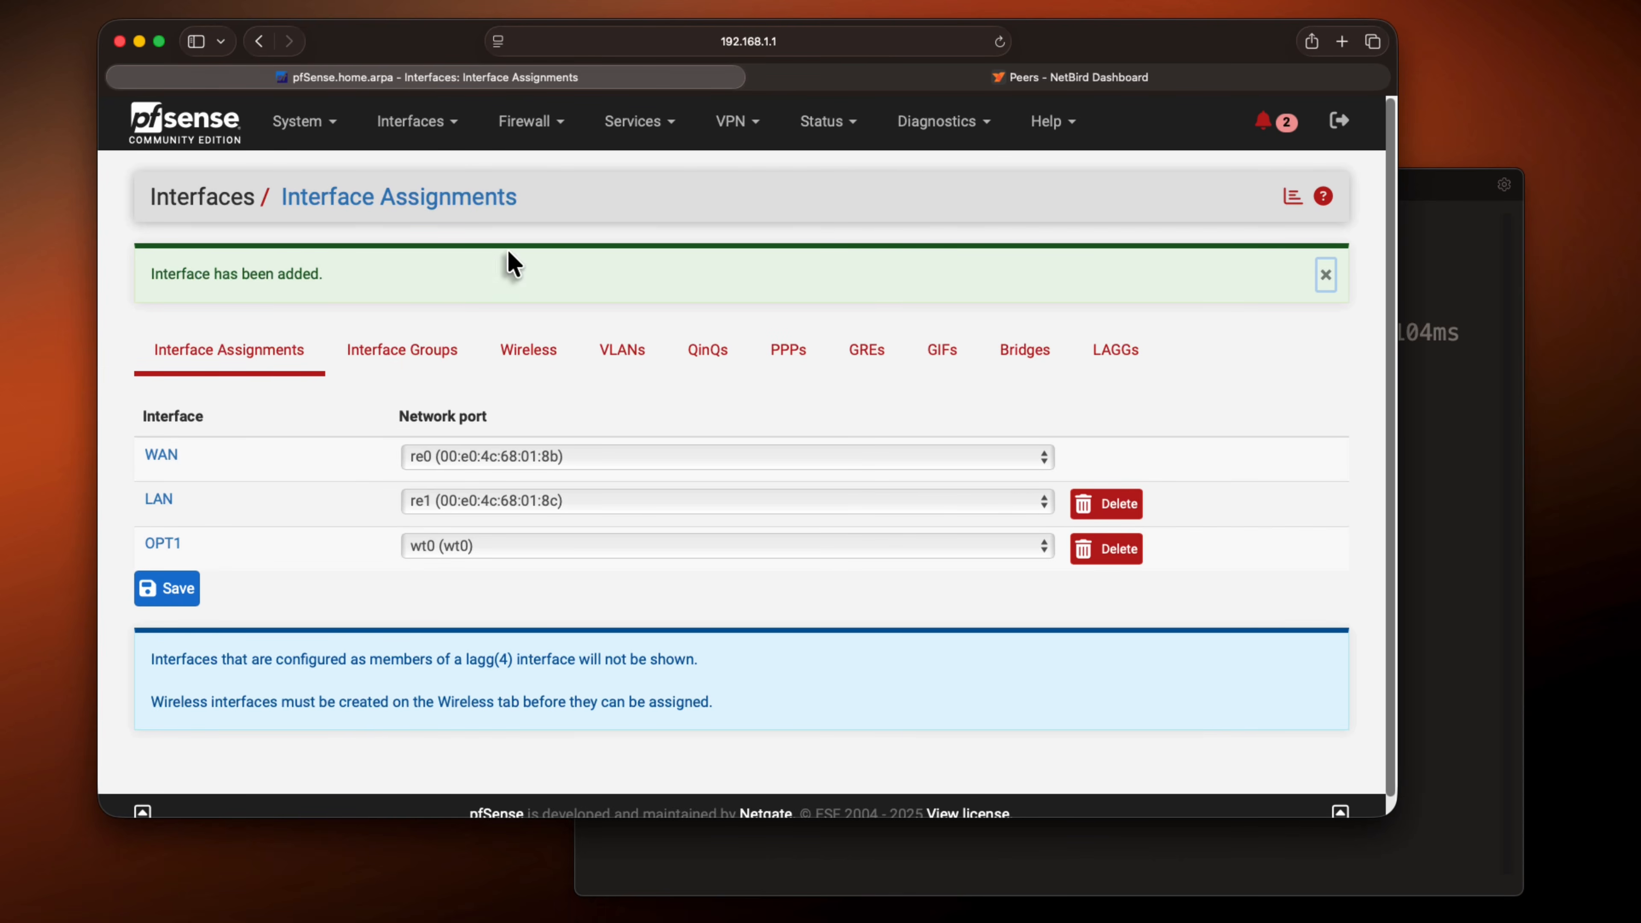
Enable the OPT1 (wt0) interface and set its description to NetBird
left_click(456, 133)
left_click(424, 285)
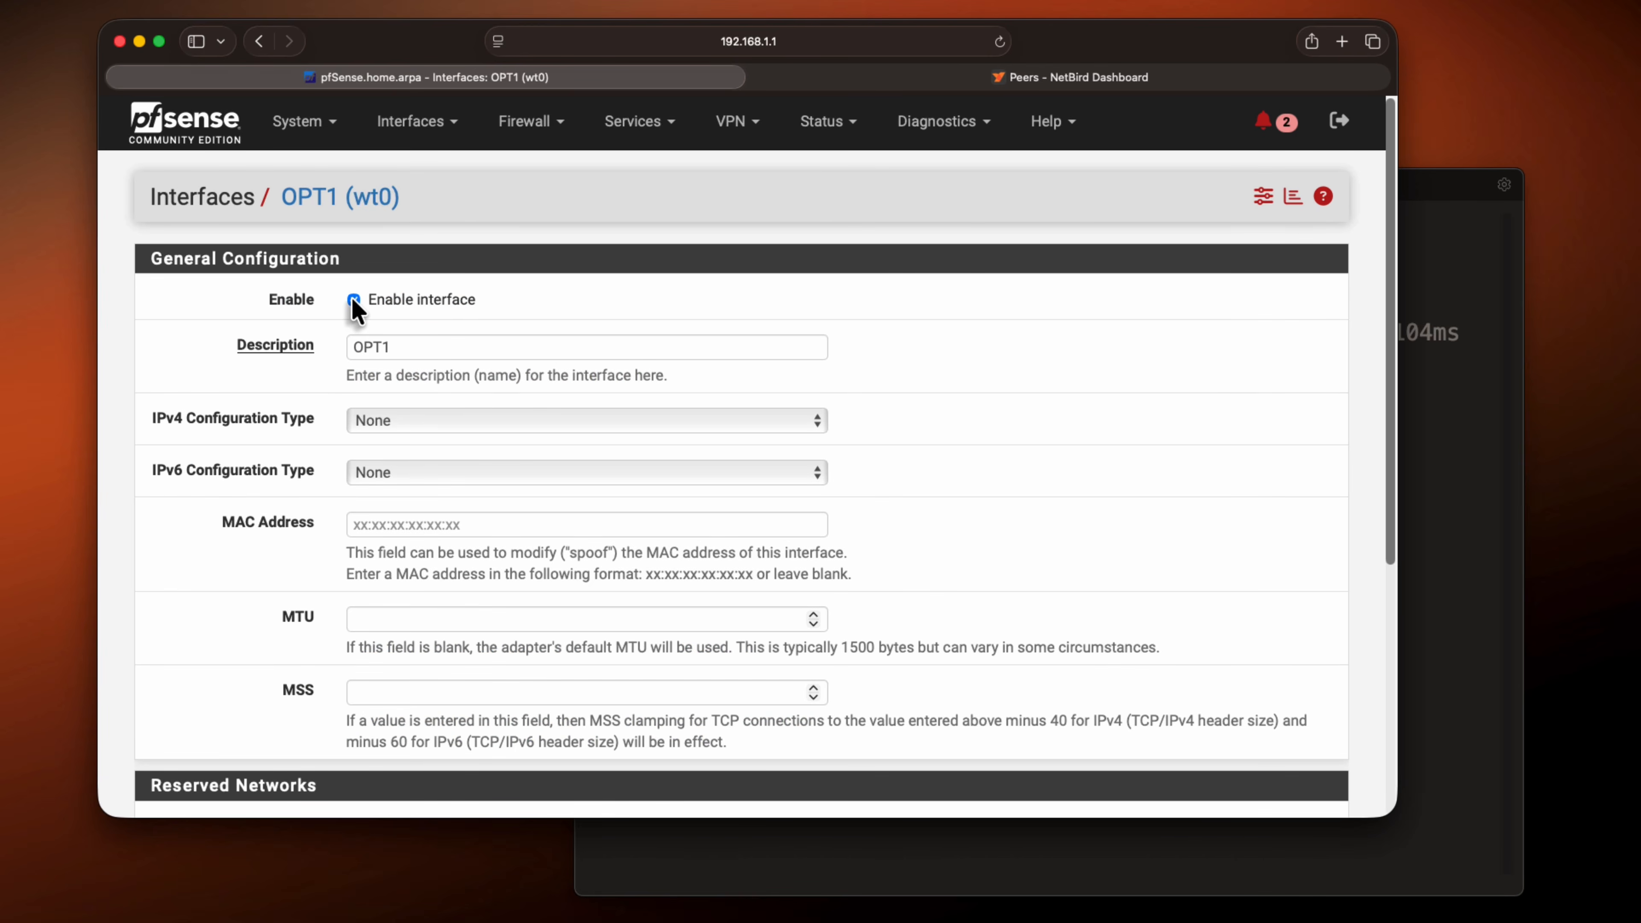
double_click(347, 336)
type("NetBird")
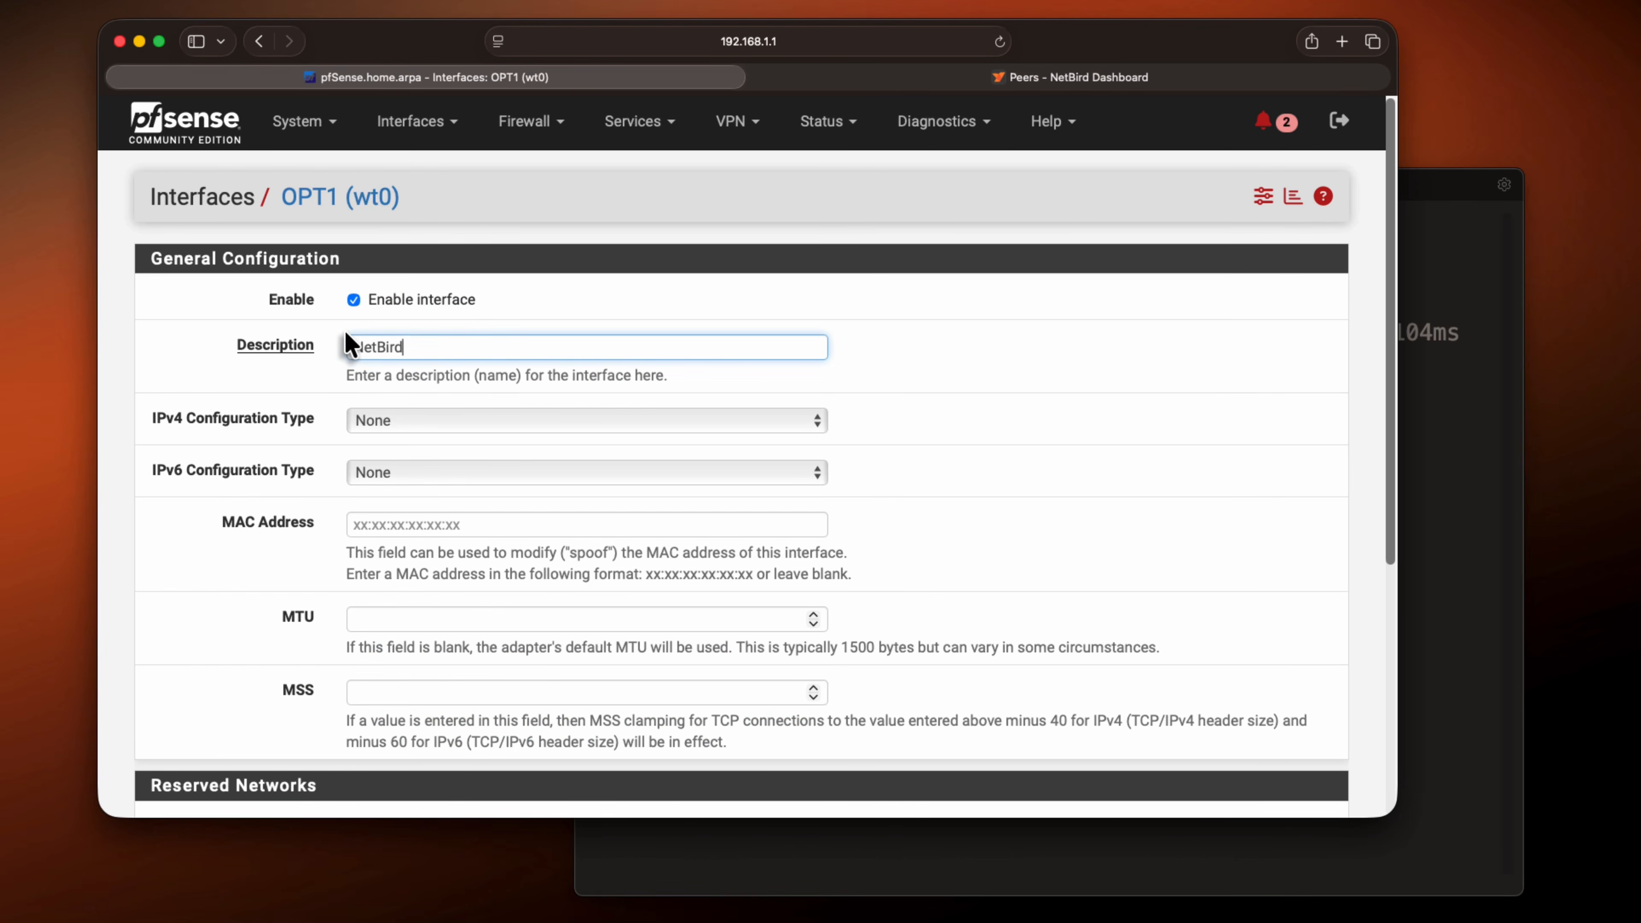
left_click(1097, 391)
scroll(913, 460, "down", 6)
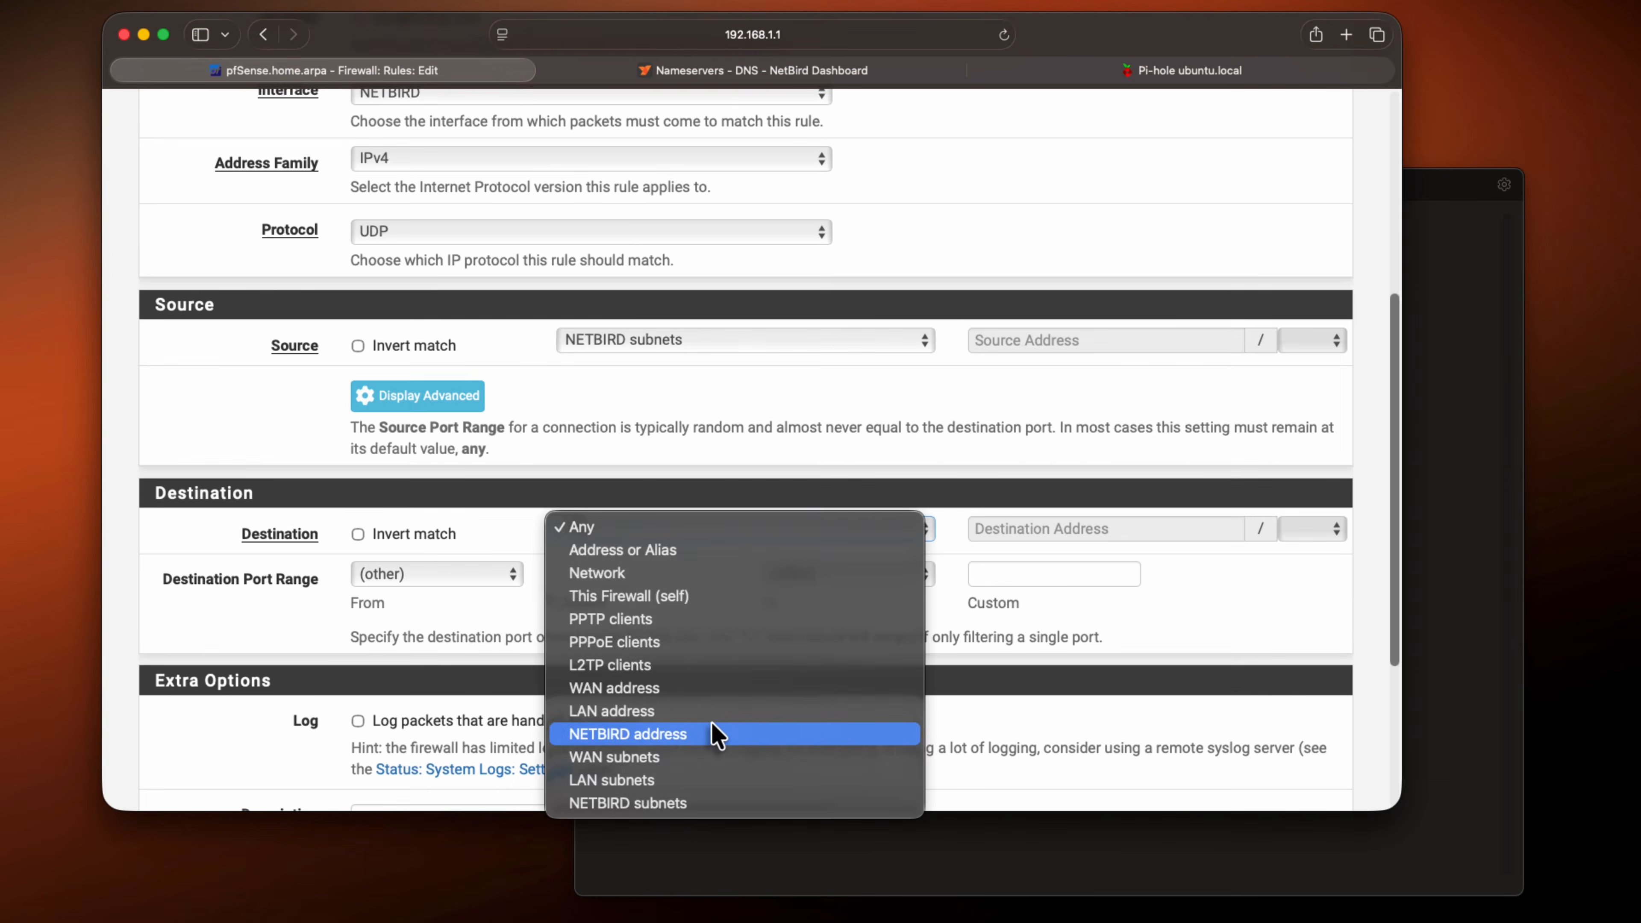
Set the firewall rule's destination to NETBIRD address and its destination port range to DNS (53)
left_click(714, 835)
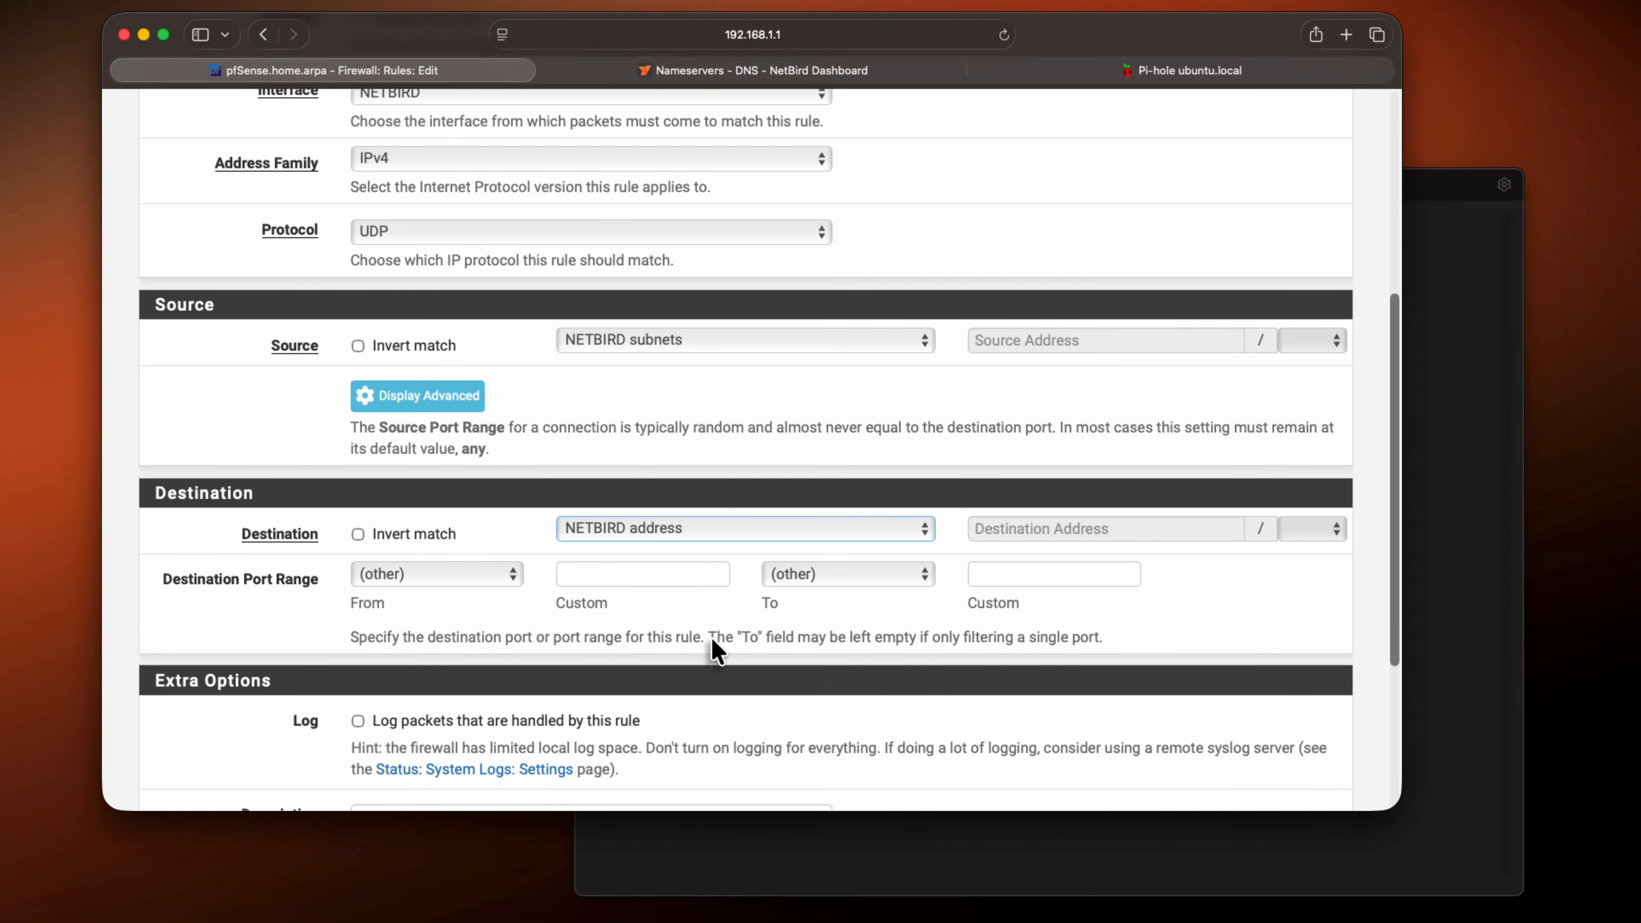
scroll(714, 598, "down", 1)
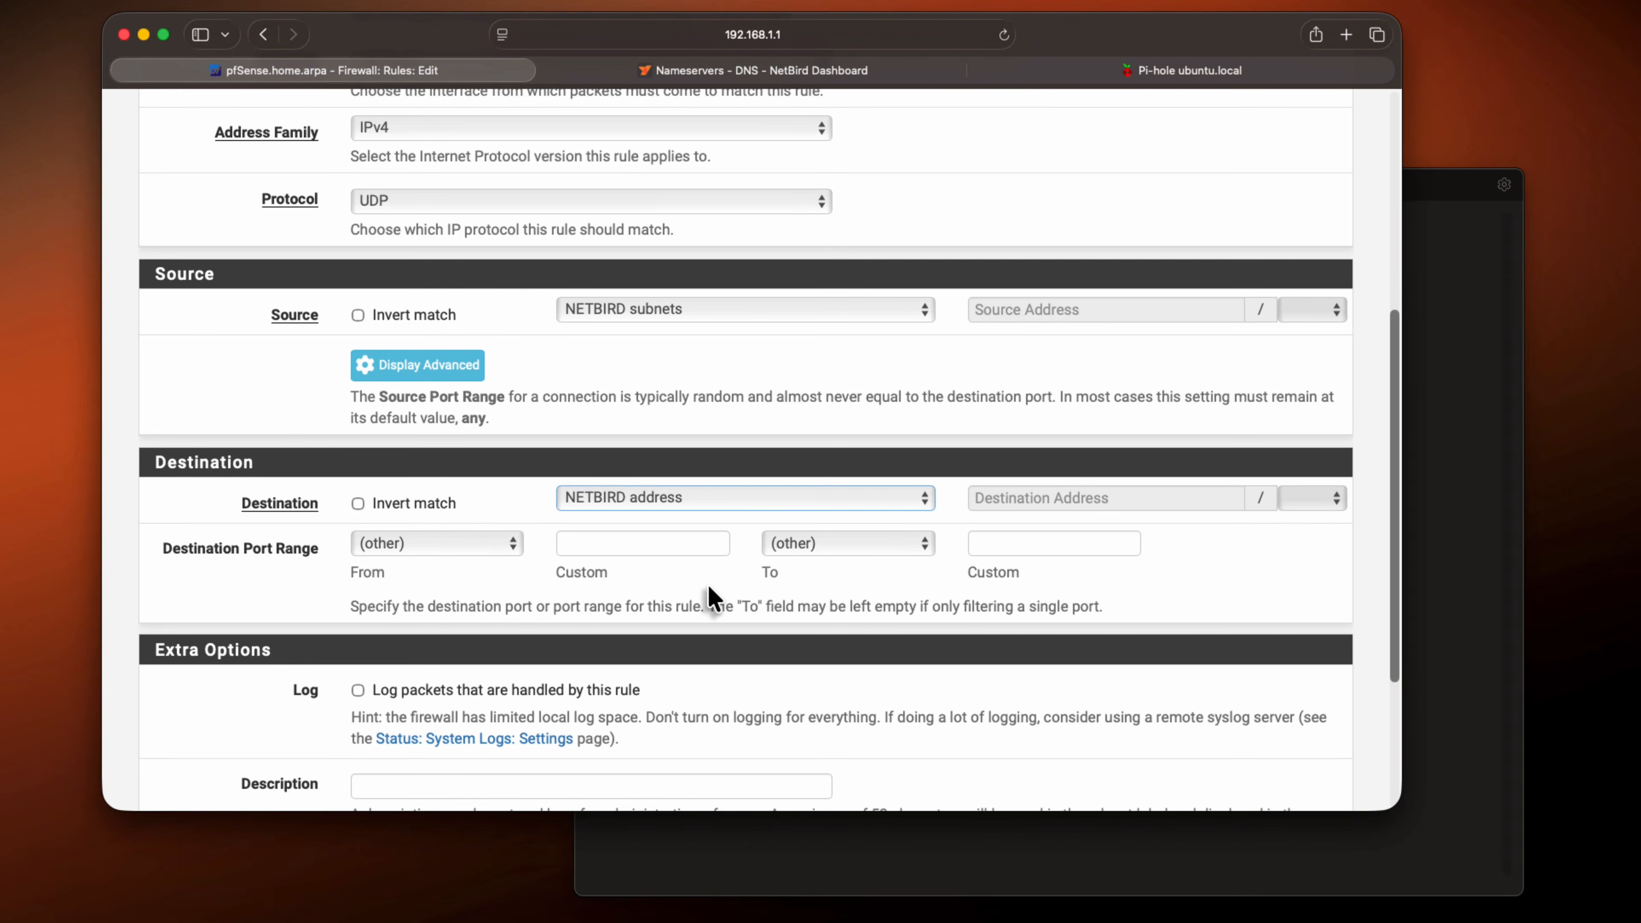
left_click(467, 544)
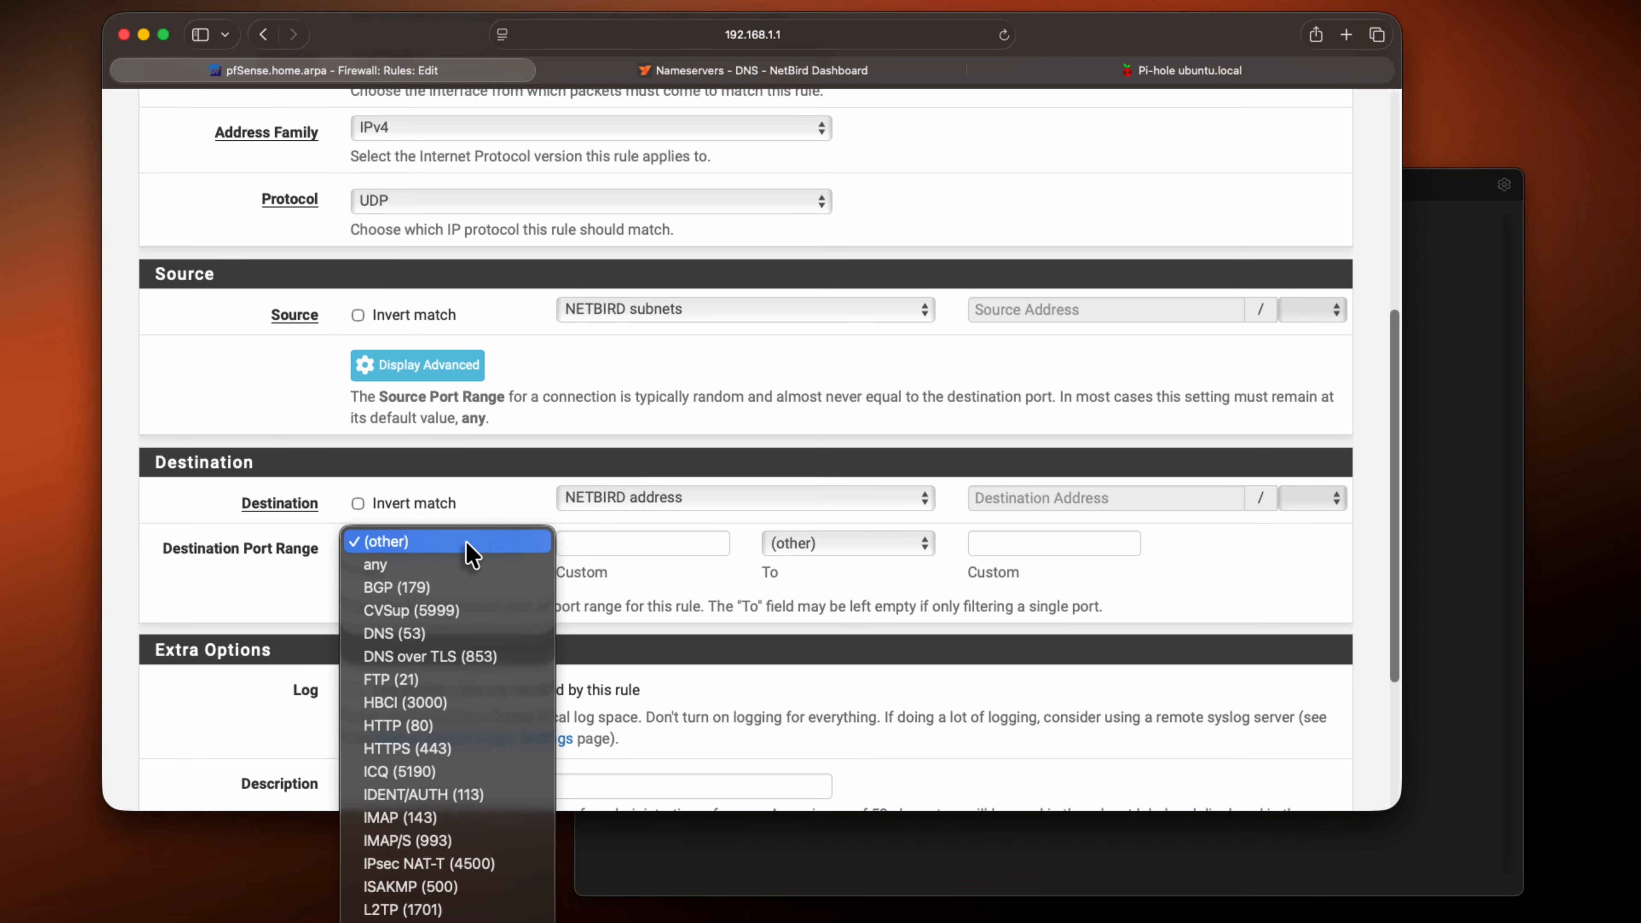
left_click(469, 634)
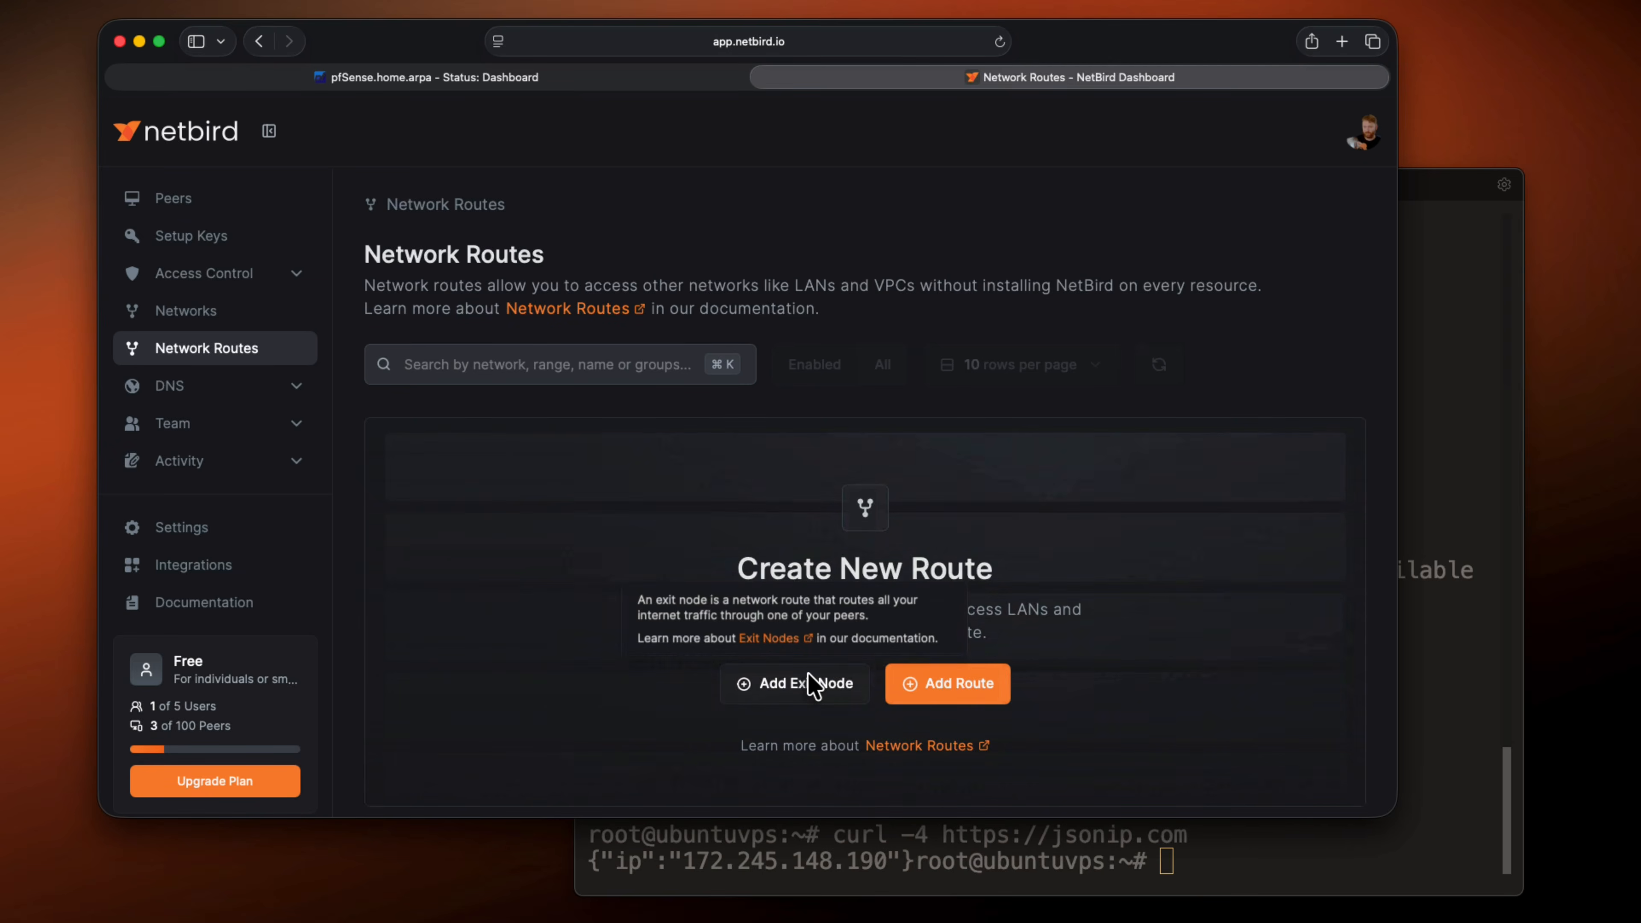
Start adding an exit node in the NetBird network routes and open its routing peer selection
left_click(813, 685)
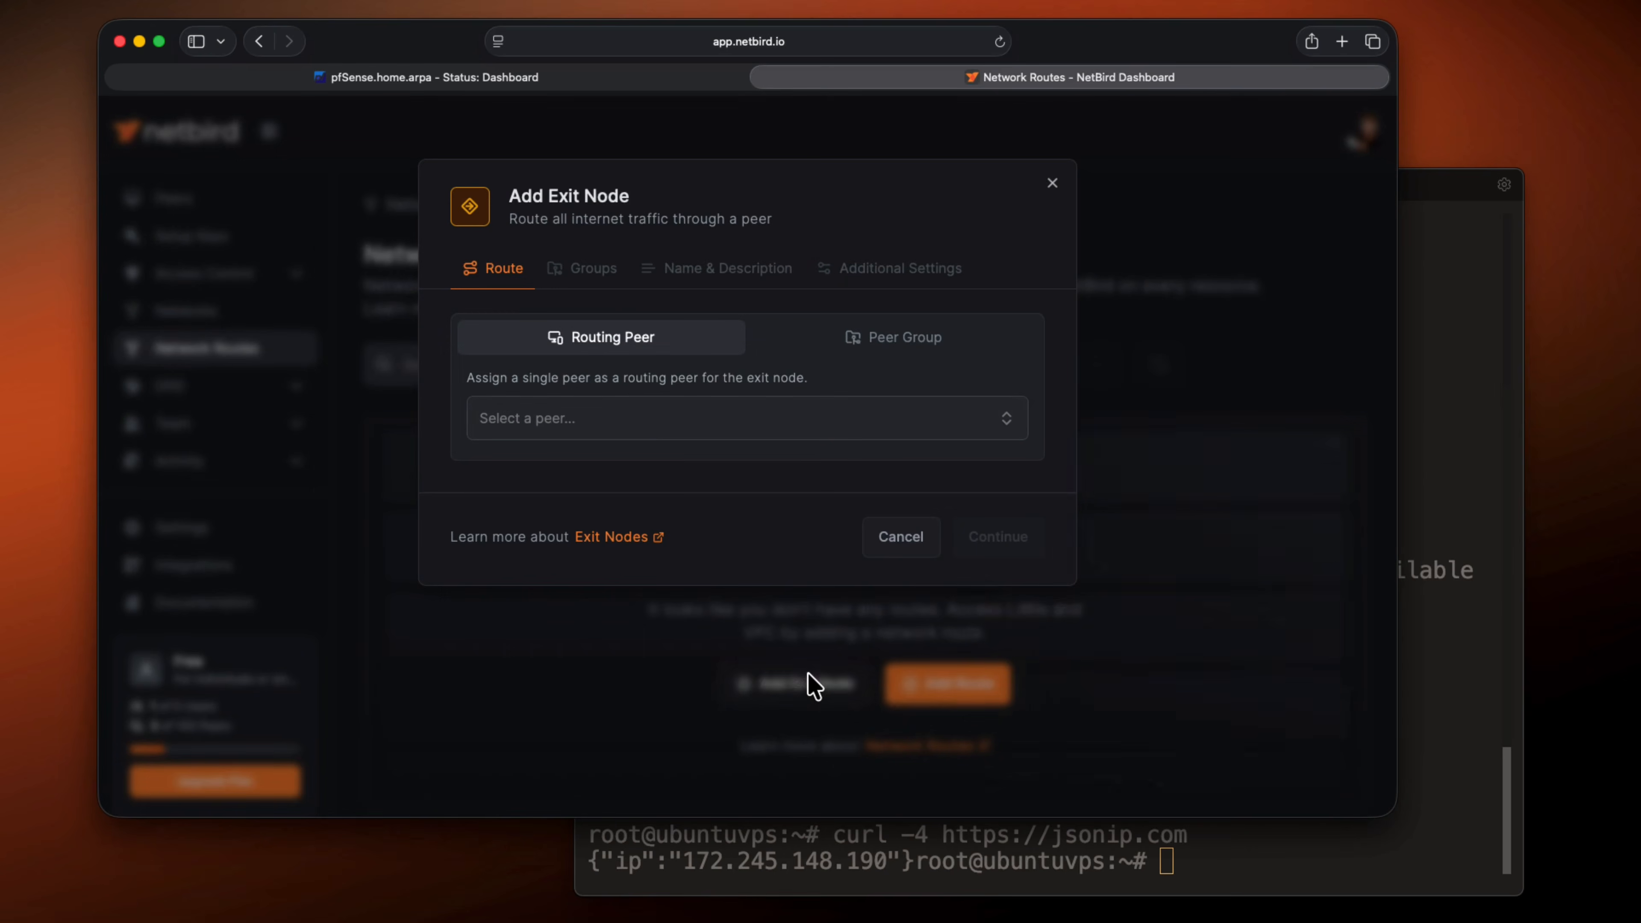
left_click(664, 426)
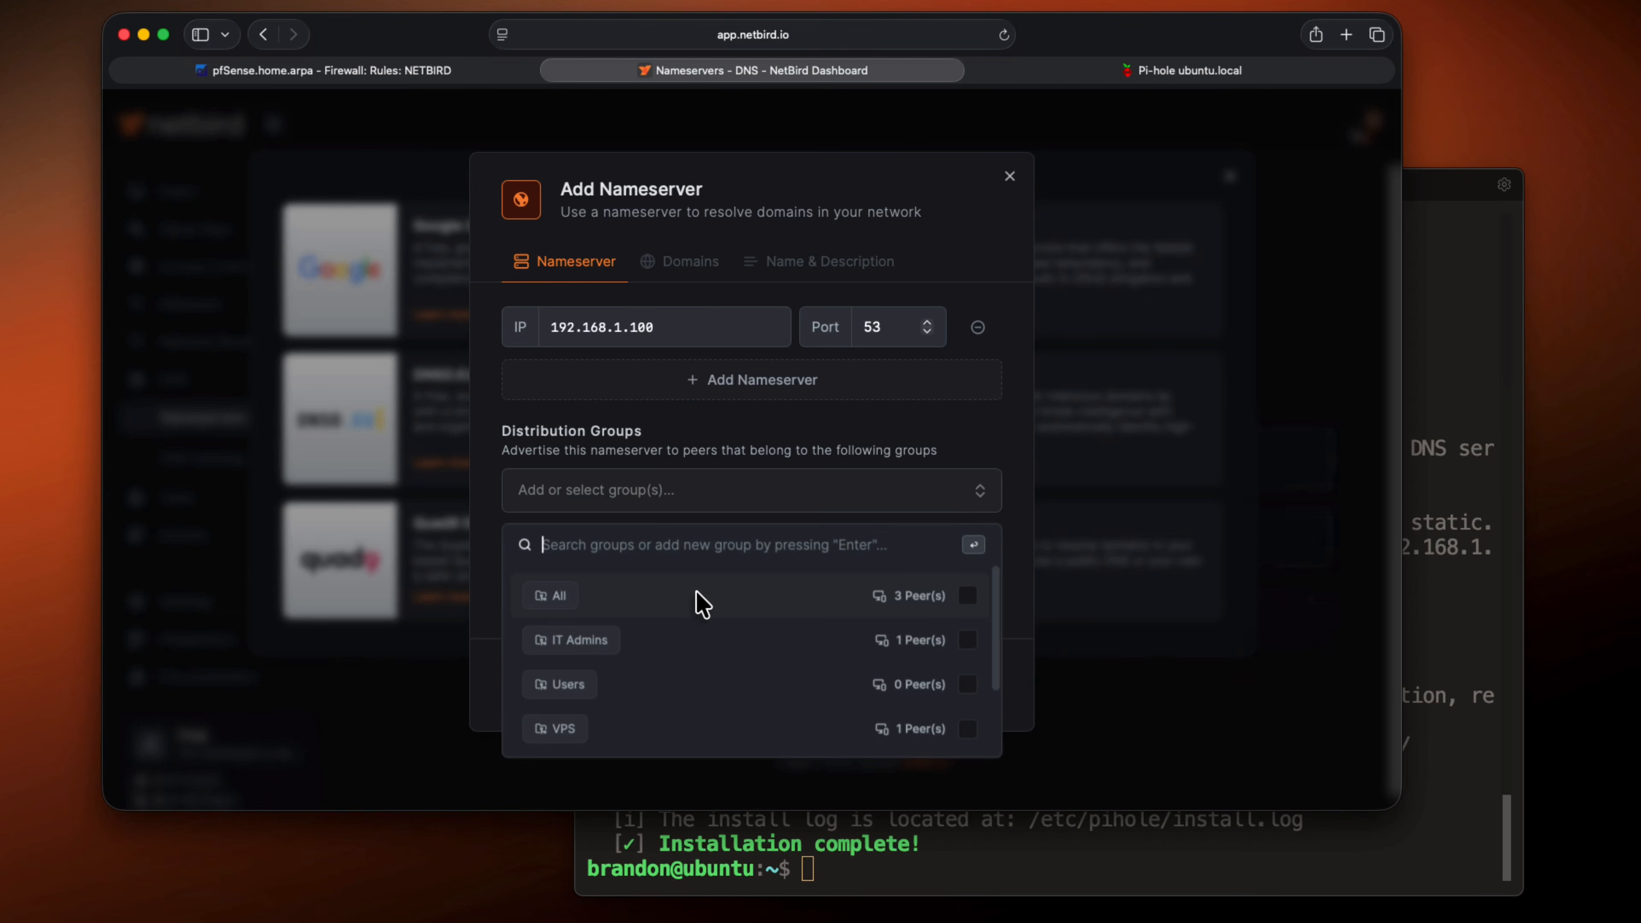
Assign the All distribution group to the nameserver with IP 192.168.1.100
left_click(699, 604)
left_click(776, 475)
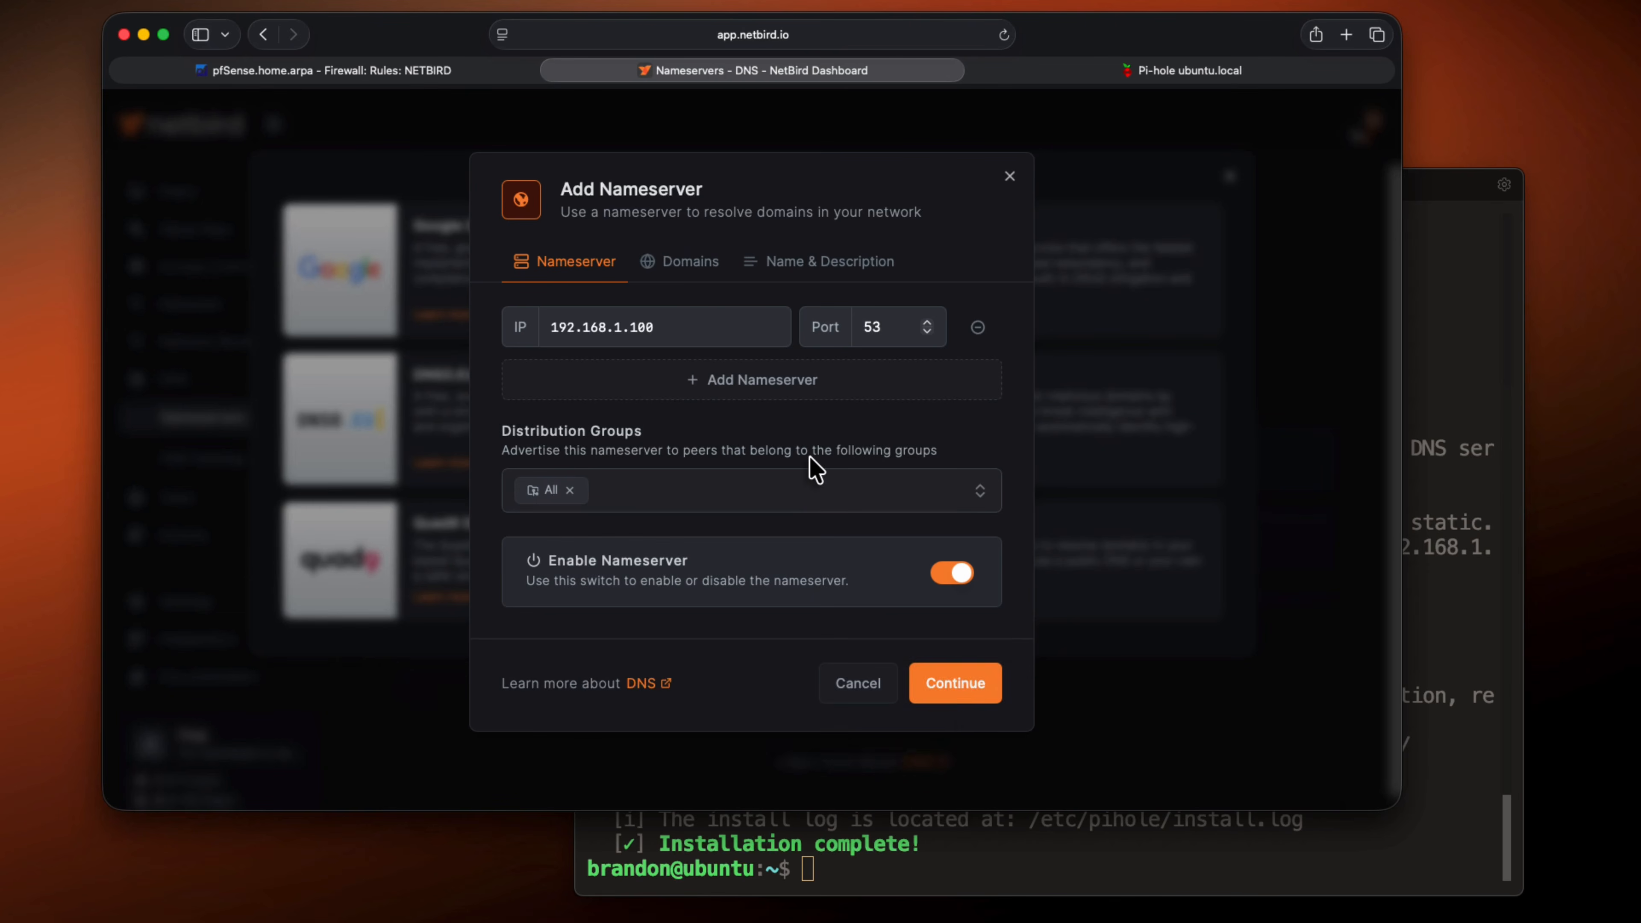